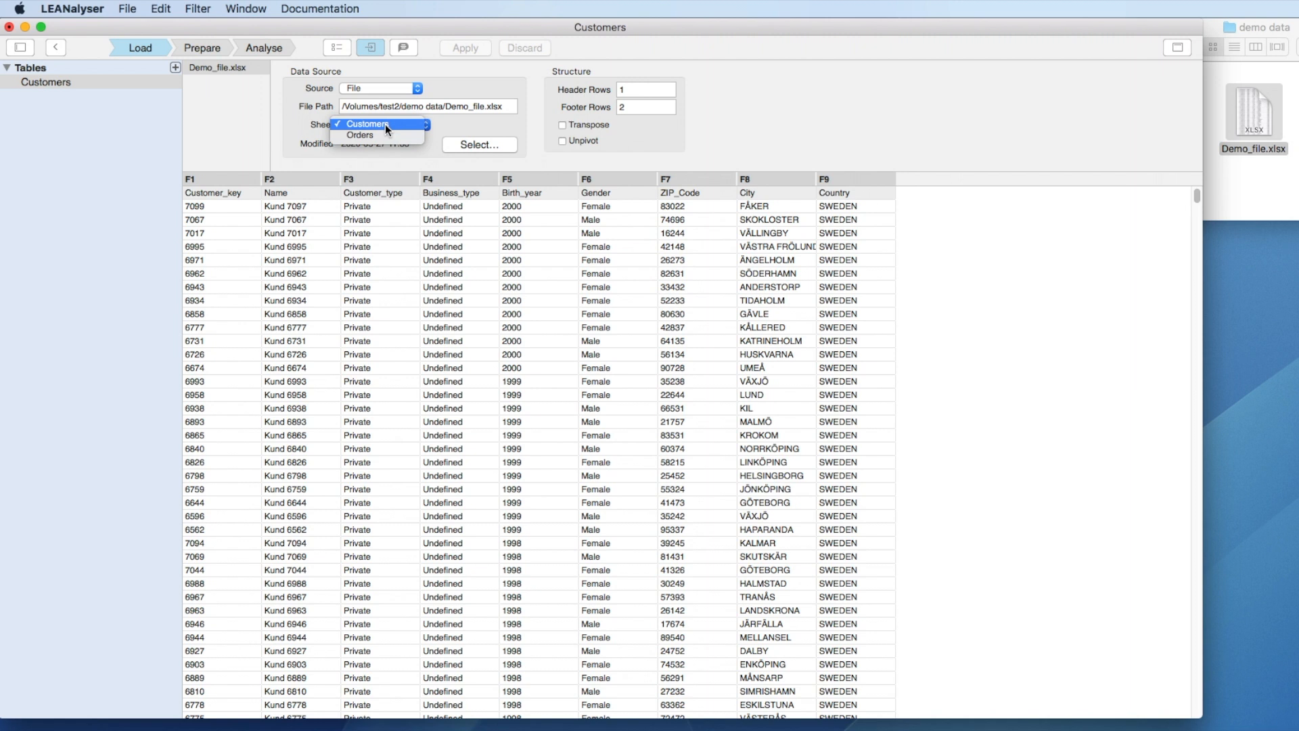
Review the Customers table's source sheet, table name, and header and footer row settings against the end of the data
left_click(384, 124)
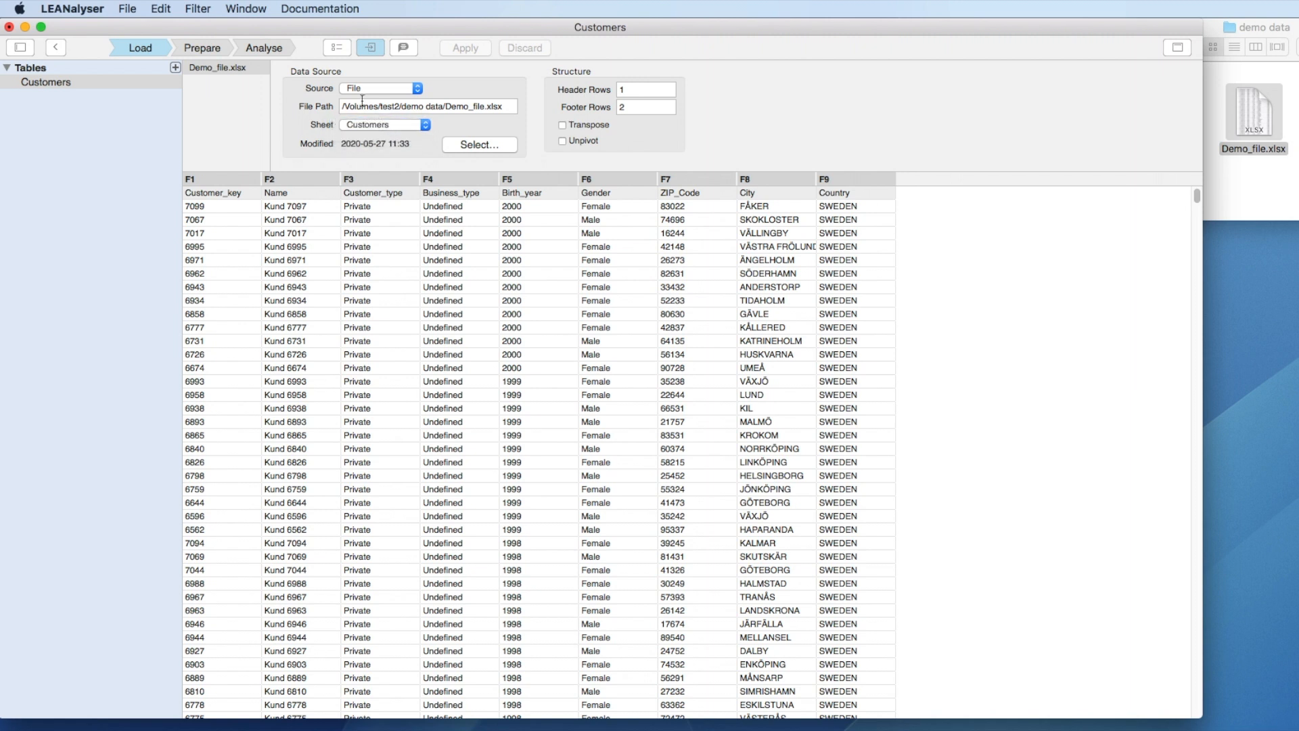
left_click(337, 48)
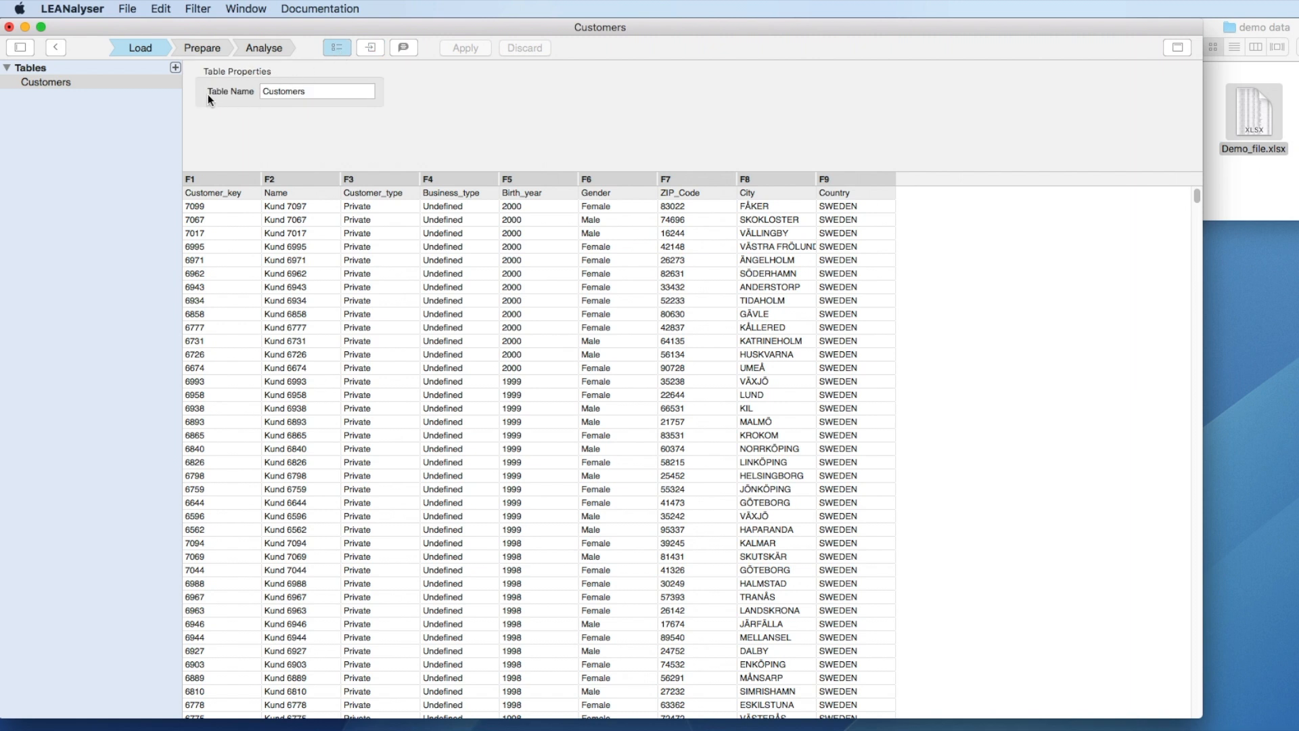
left_click(365, 46)
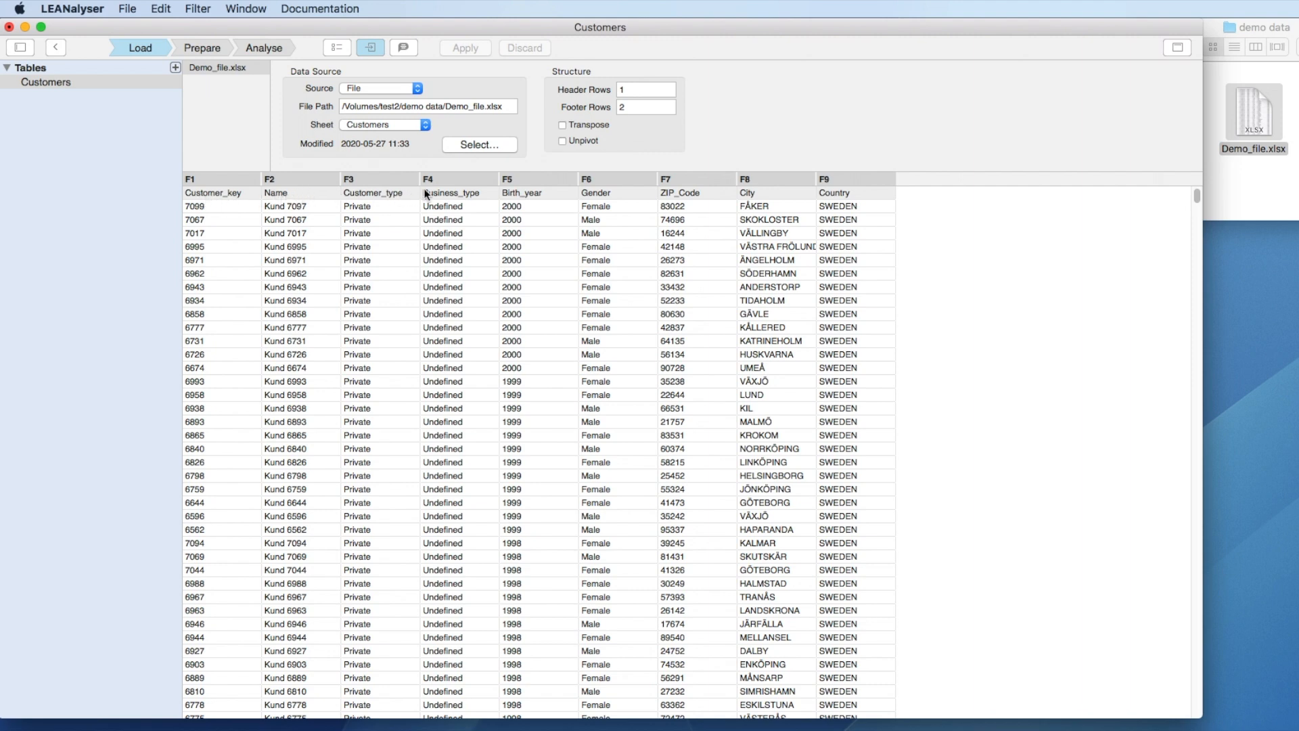
left_click(626, 90)
scroll(497, 298, "down", 20)
scroll(496, 298, "down", 20)
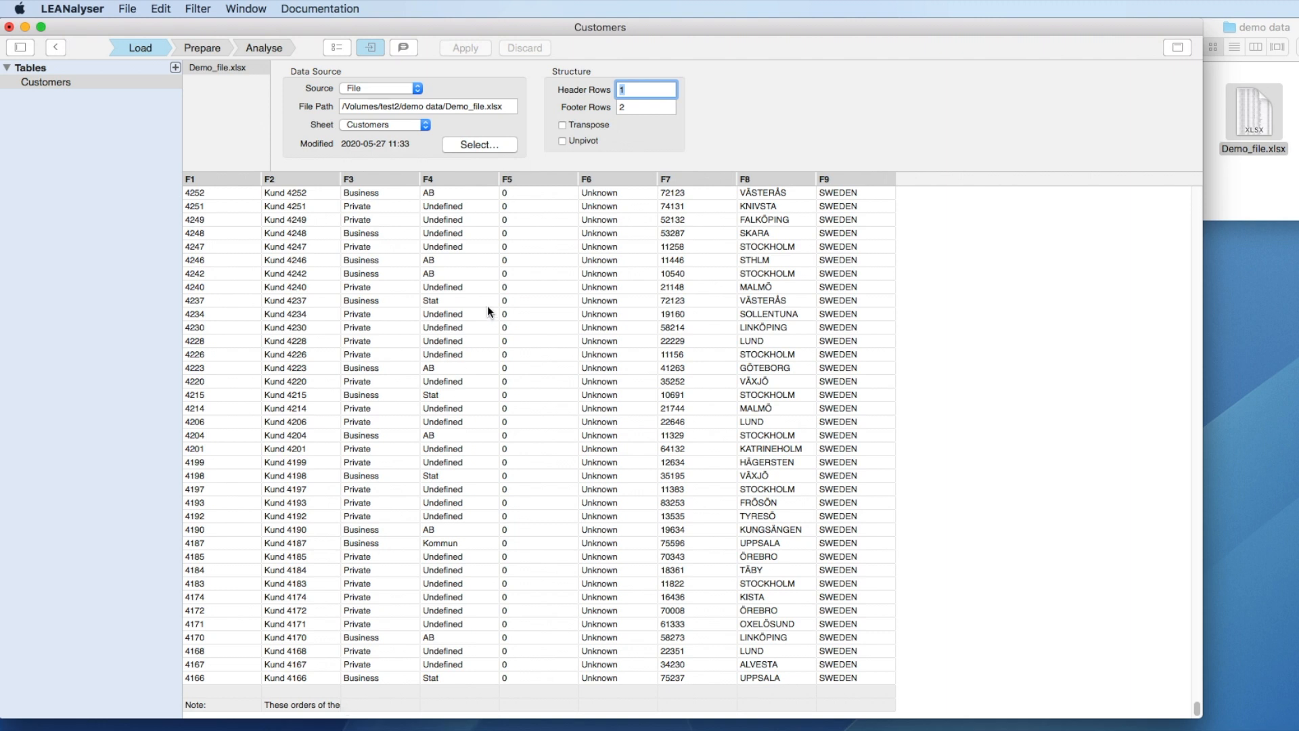
key("Tab")
Create a new table from Demo_file.xlsx in the demo data folder, using its Orders sheet
left_click(176, 67)
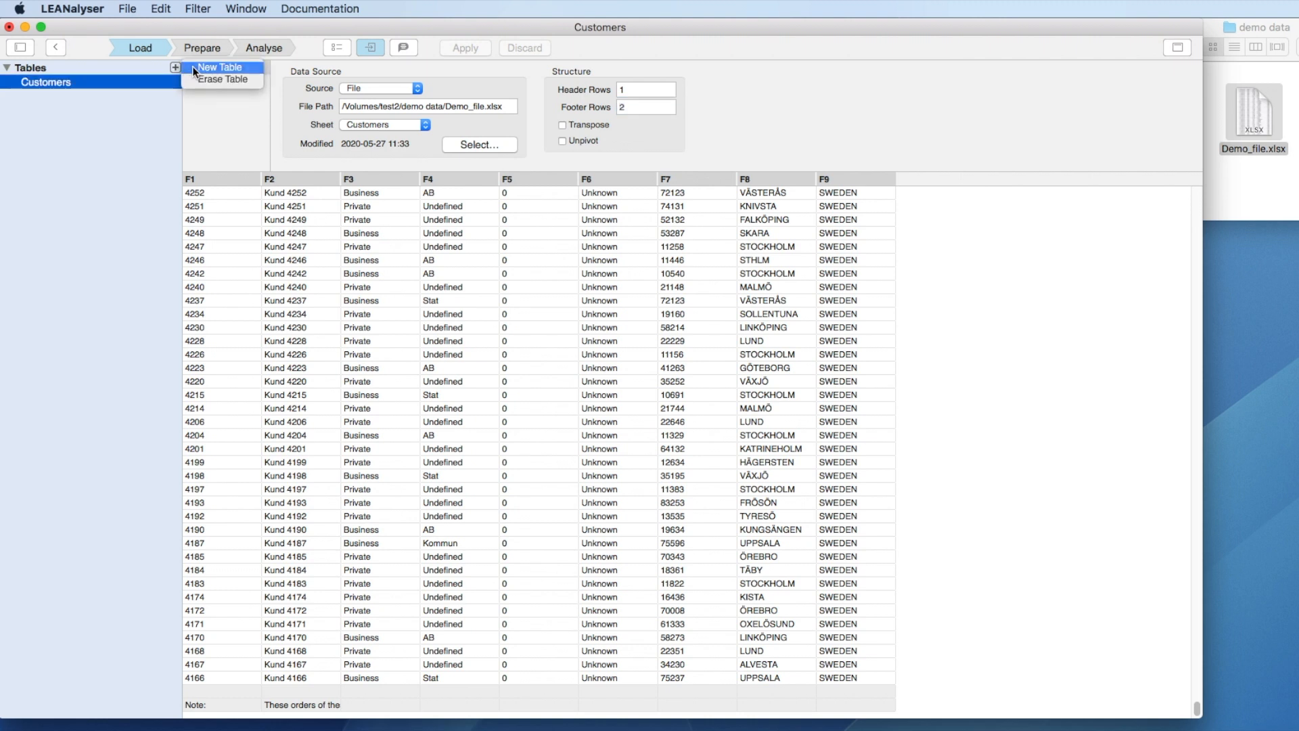
left_click(193, 66)
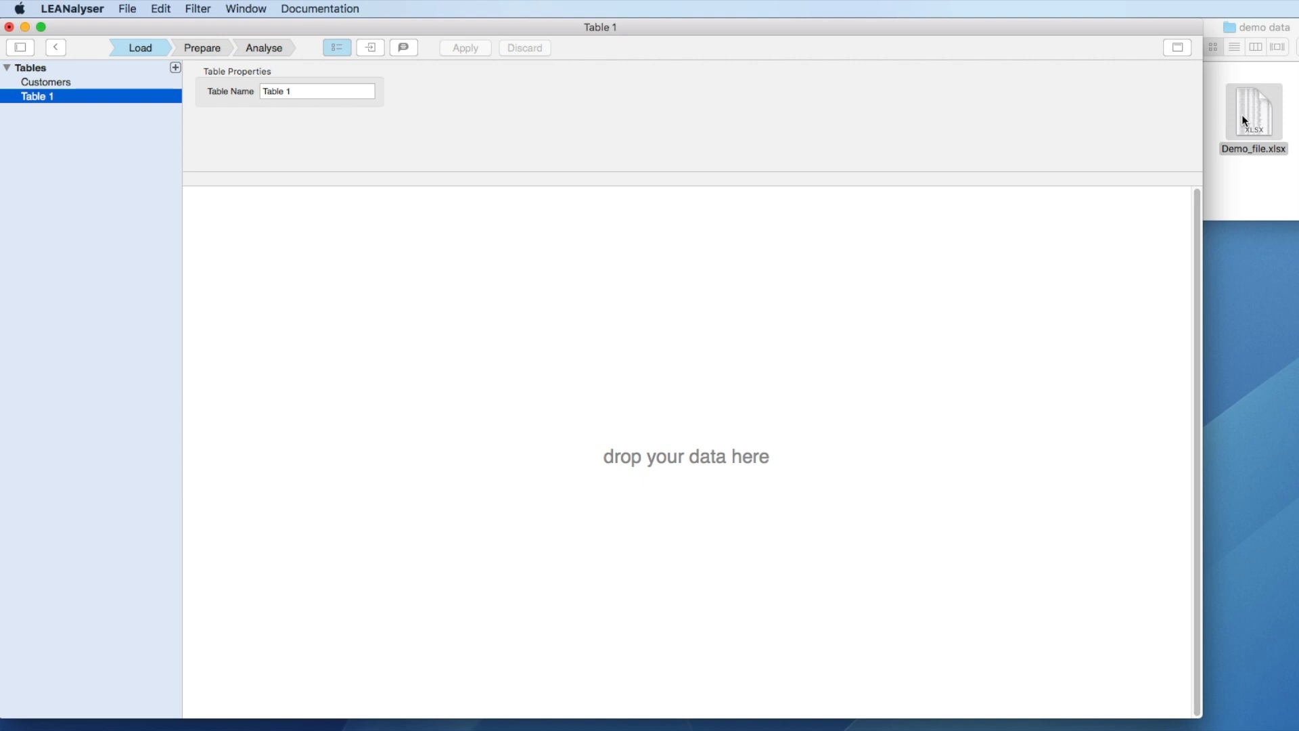
left_click_drag(1244, 120, 1094, 237)
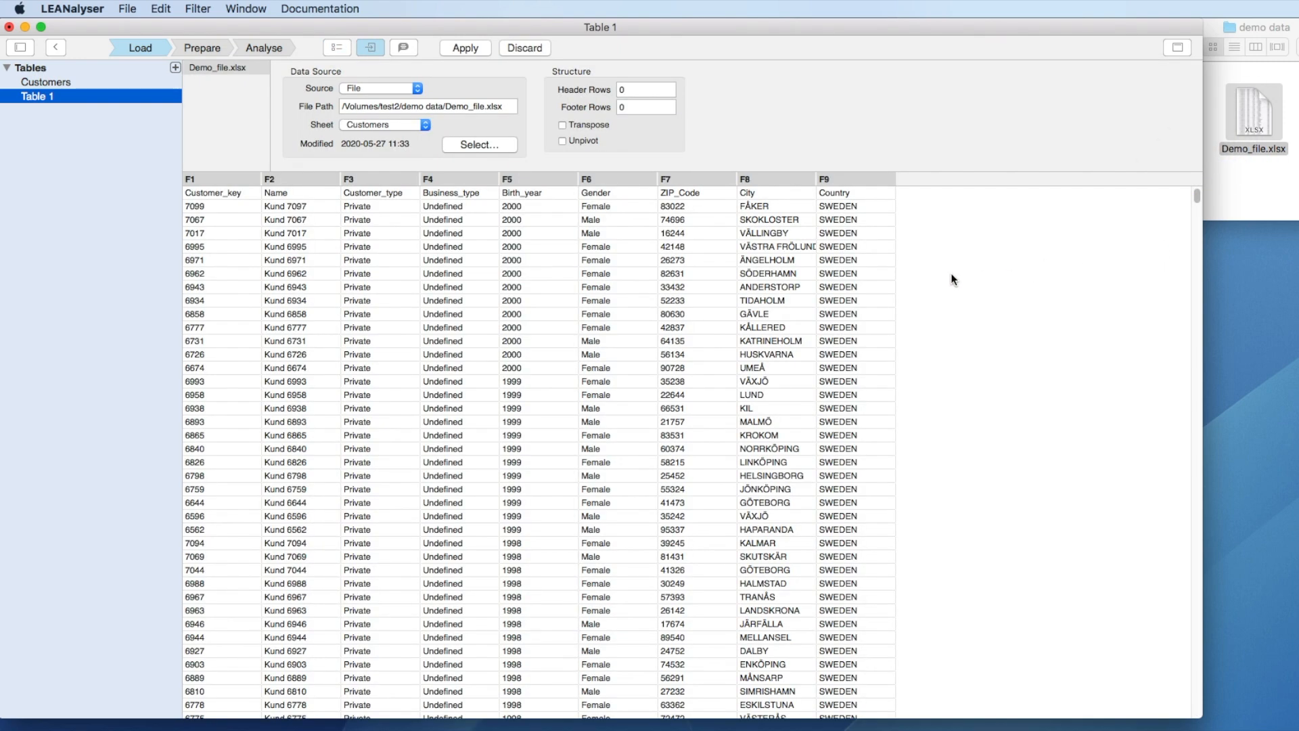
left_click(409, 124)
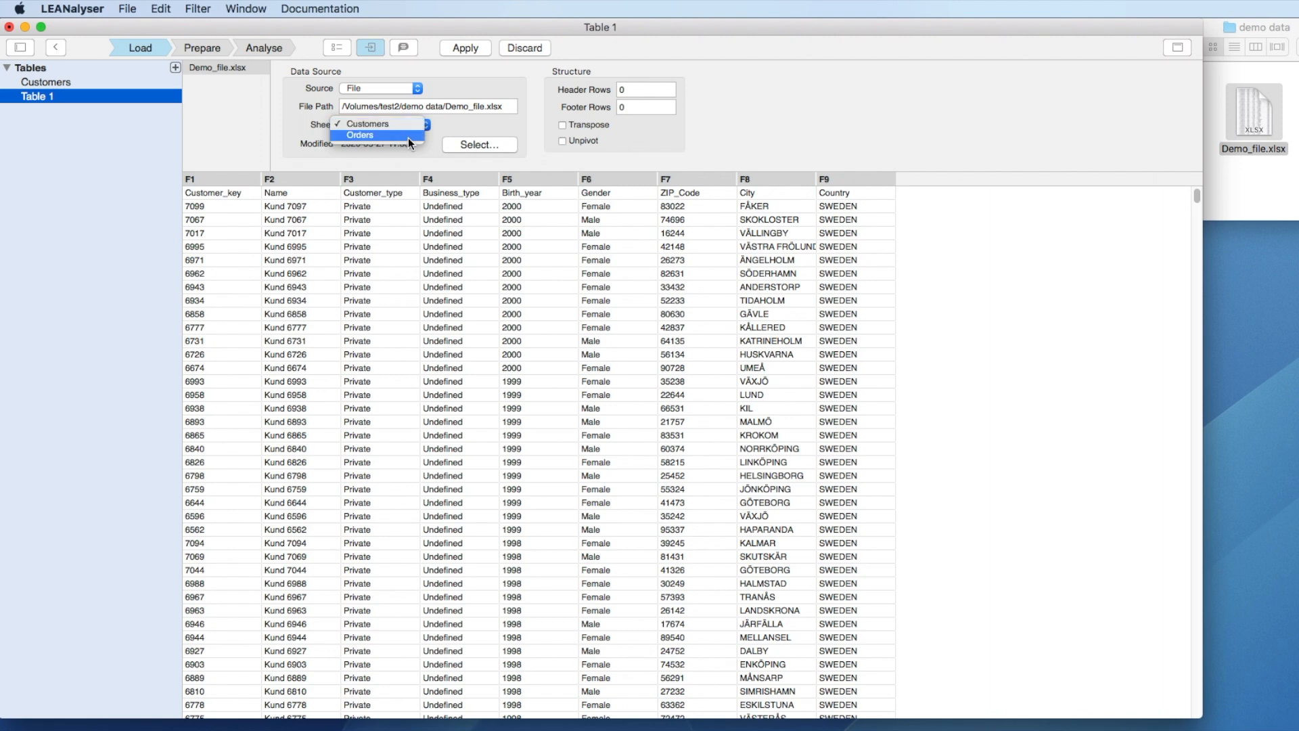
left_click(408, 137)
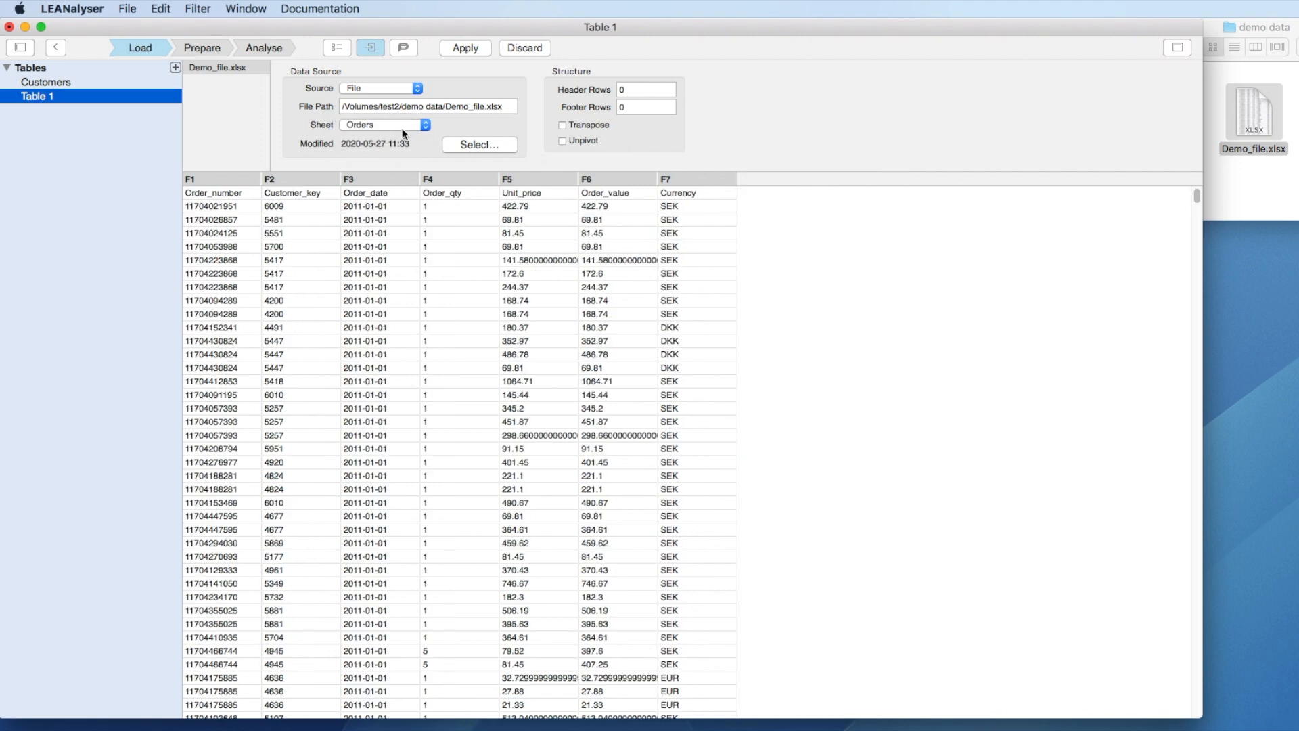
Name the new table Orders and apply the changes
left_click(347, 49)
triple_click(319, 91)
type("Orders")
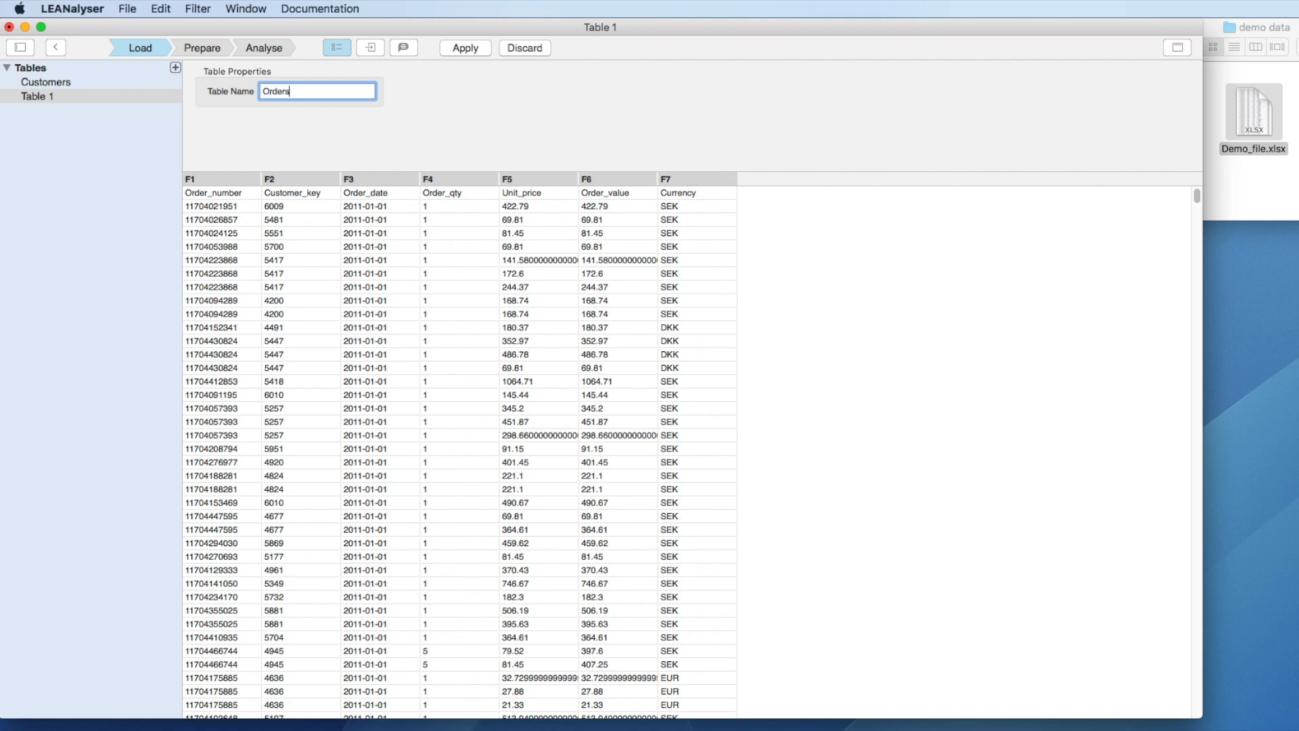
left_click(464, 47)
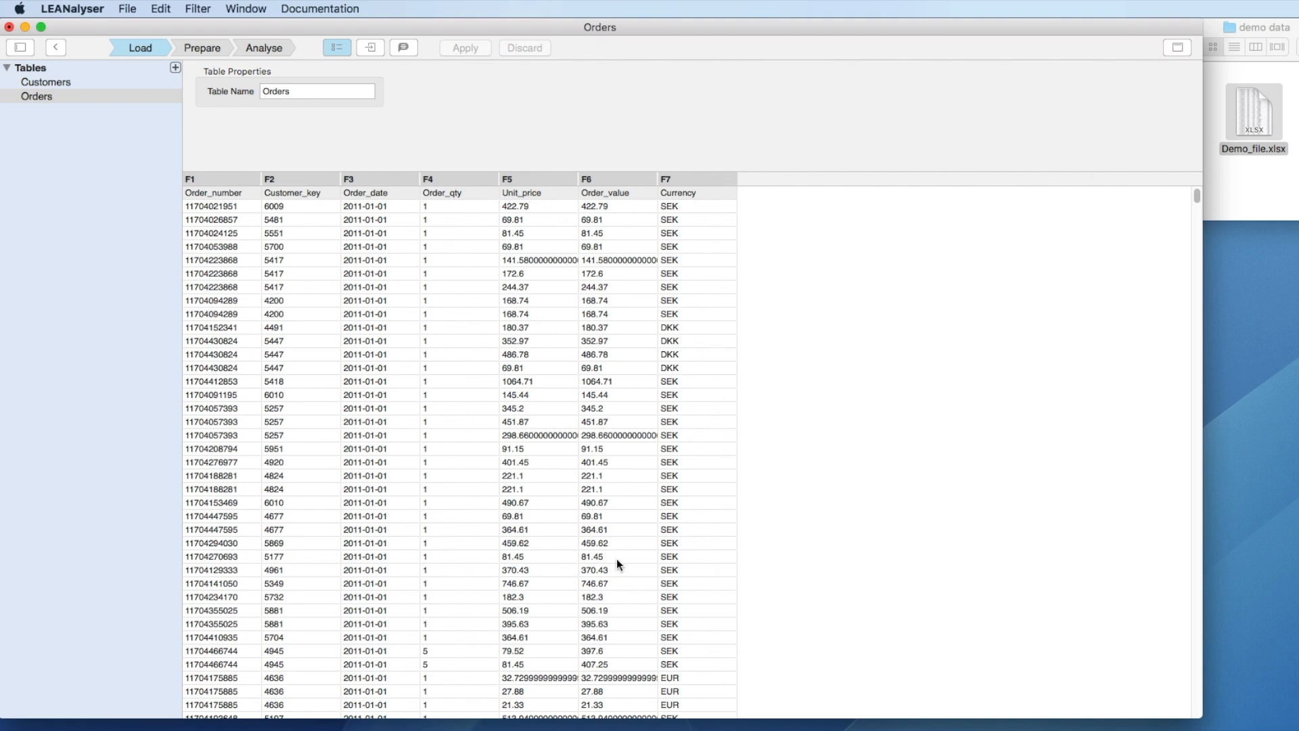
Switch to Safari, copy the link of the UN "Total Population - Both Sexes" XLSX file, and put the browser window away
key("super+Tab")
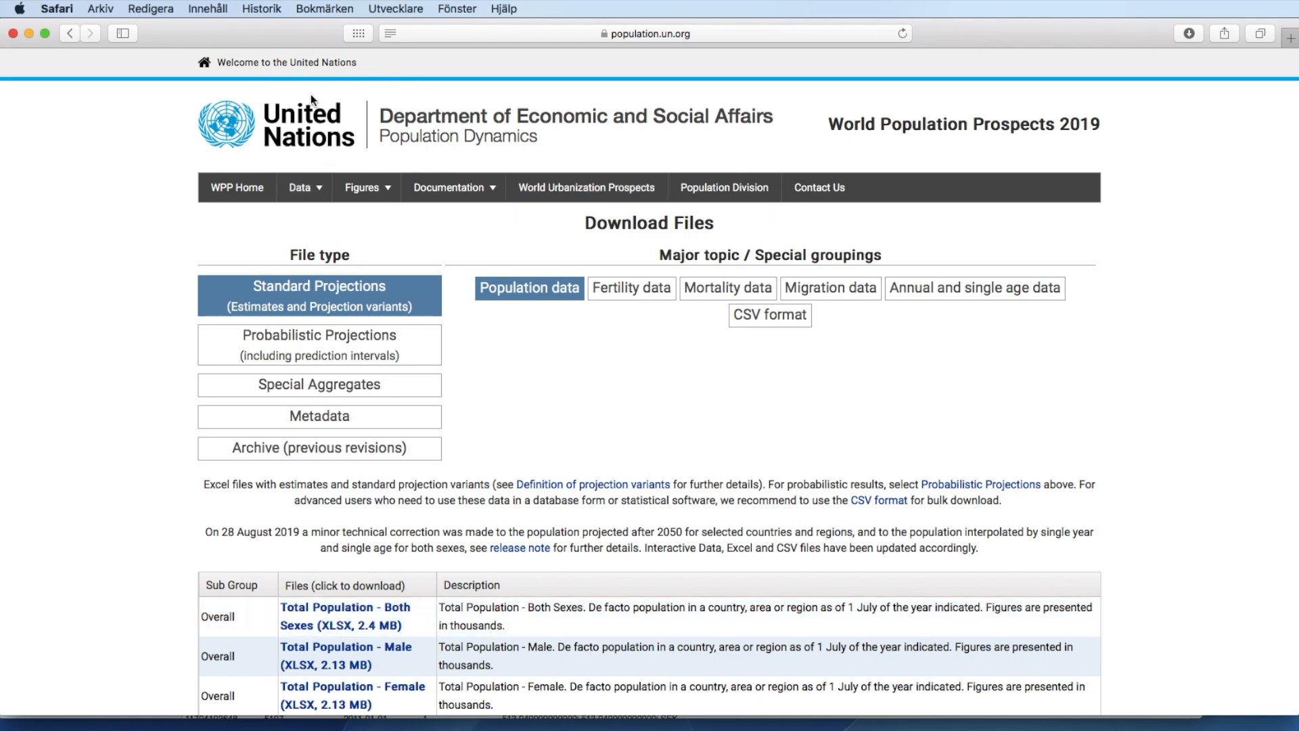
scroll(355, 394, "down", 10)
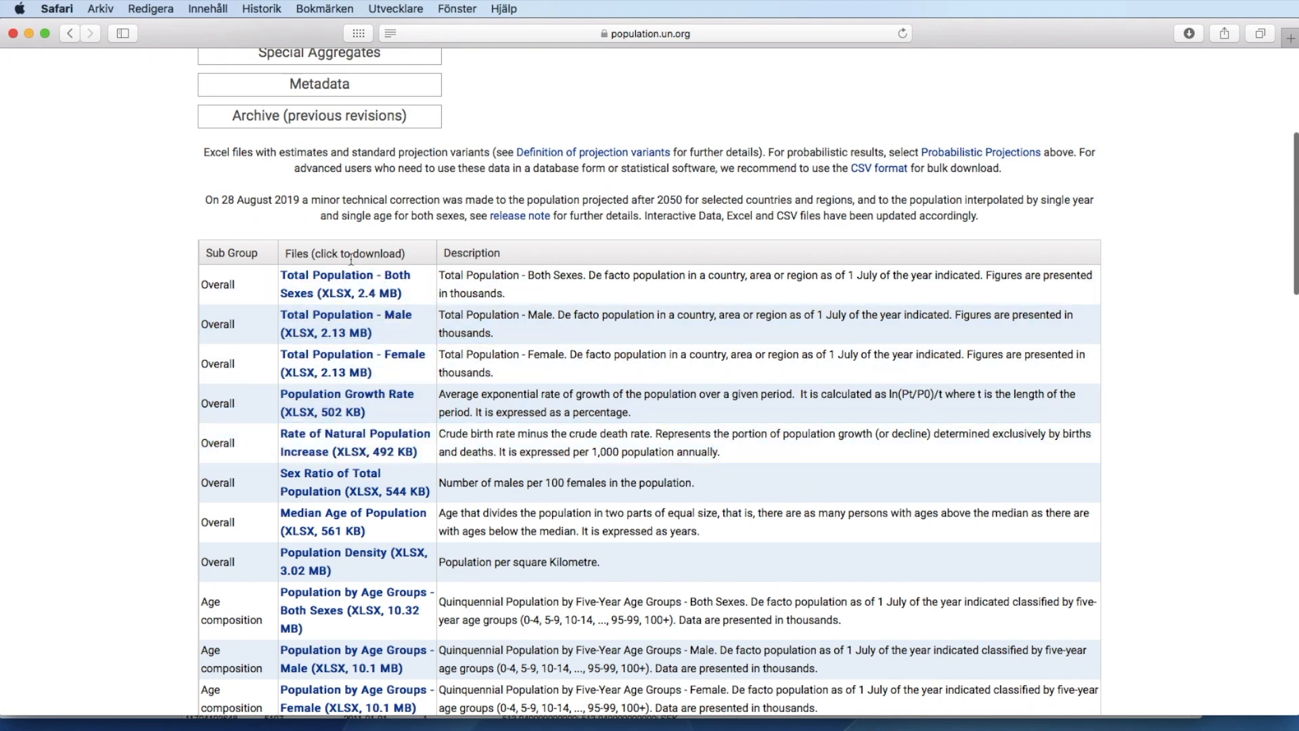
left_click(355, 298)
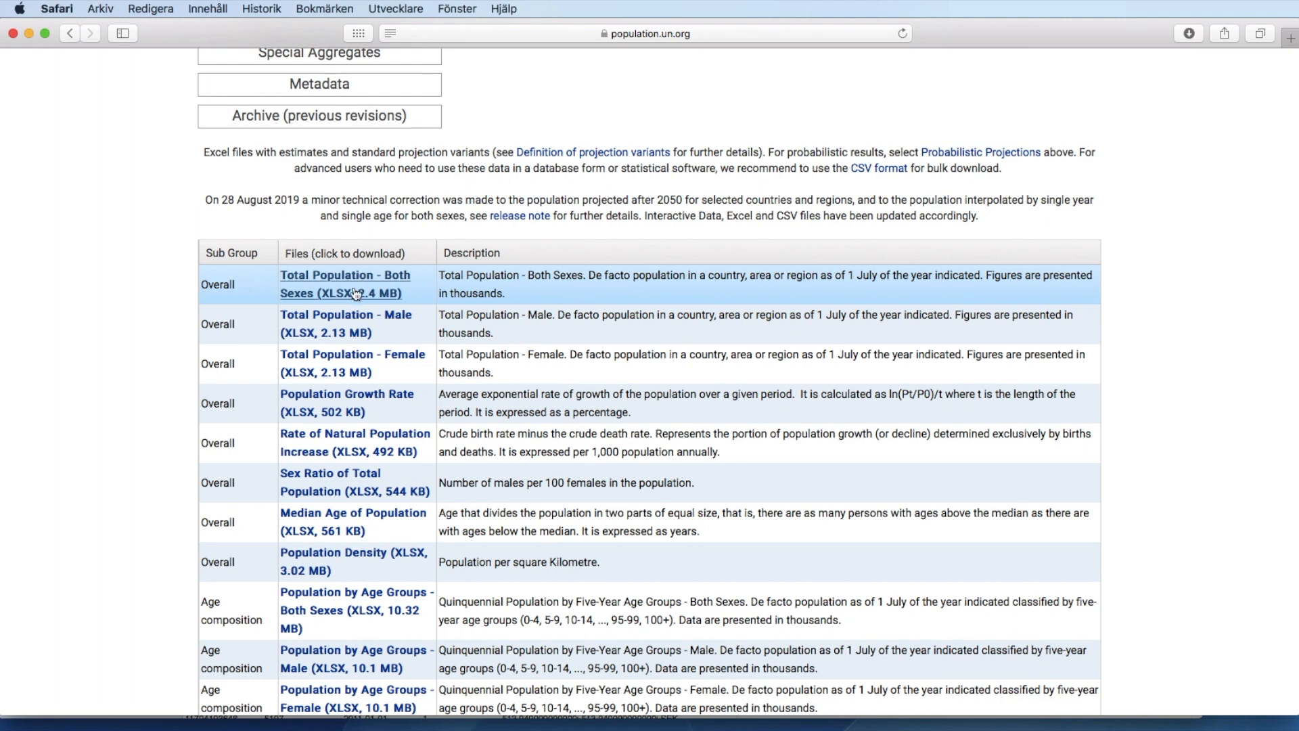
left_click(353, 276)
right_click(354, 277)
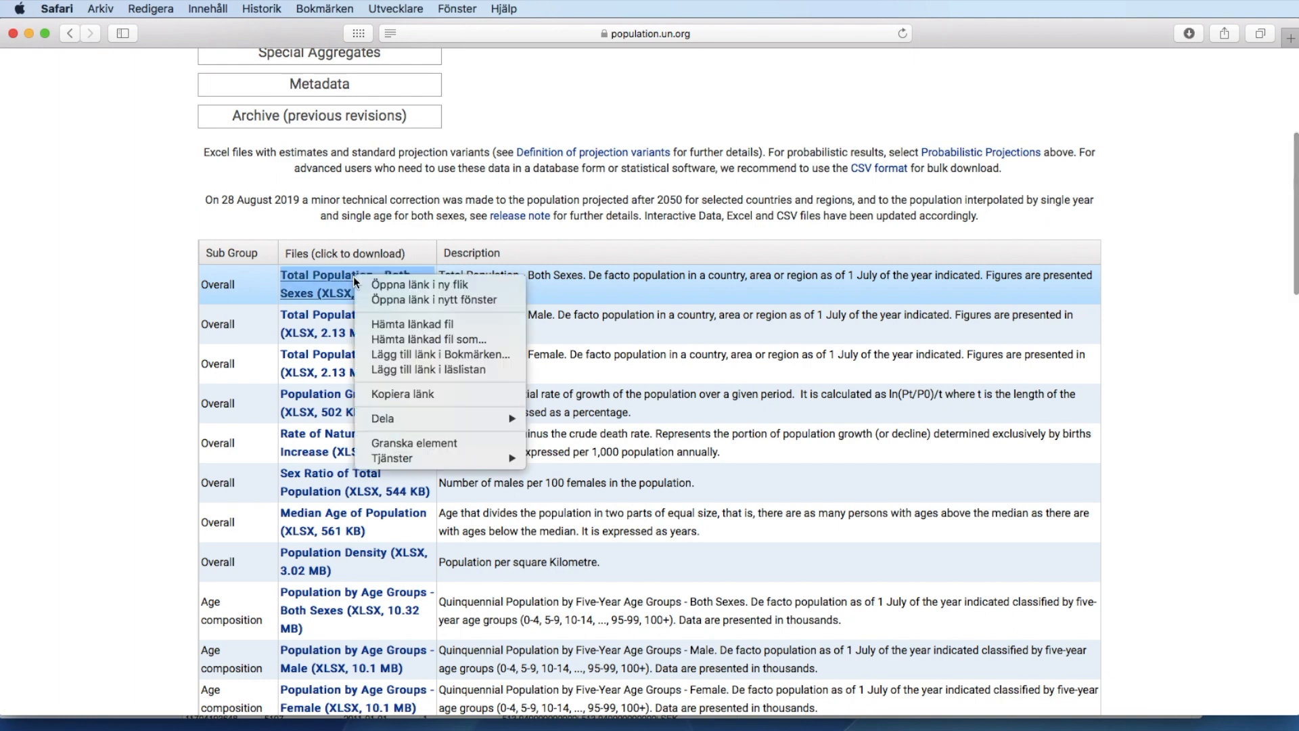
left_click(396, 394)
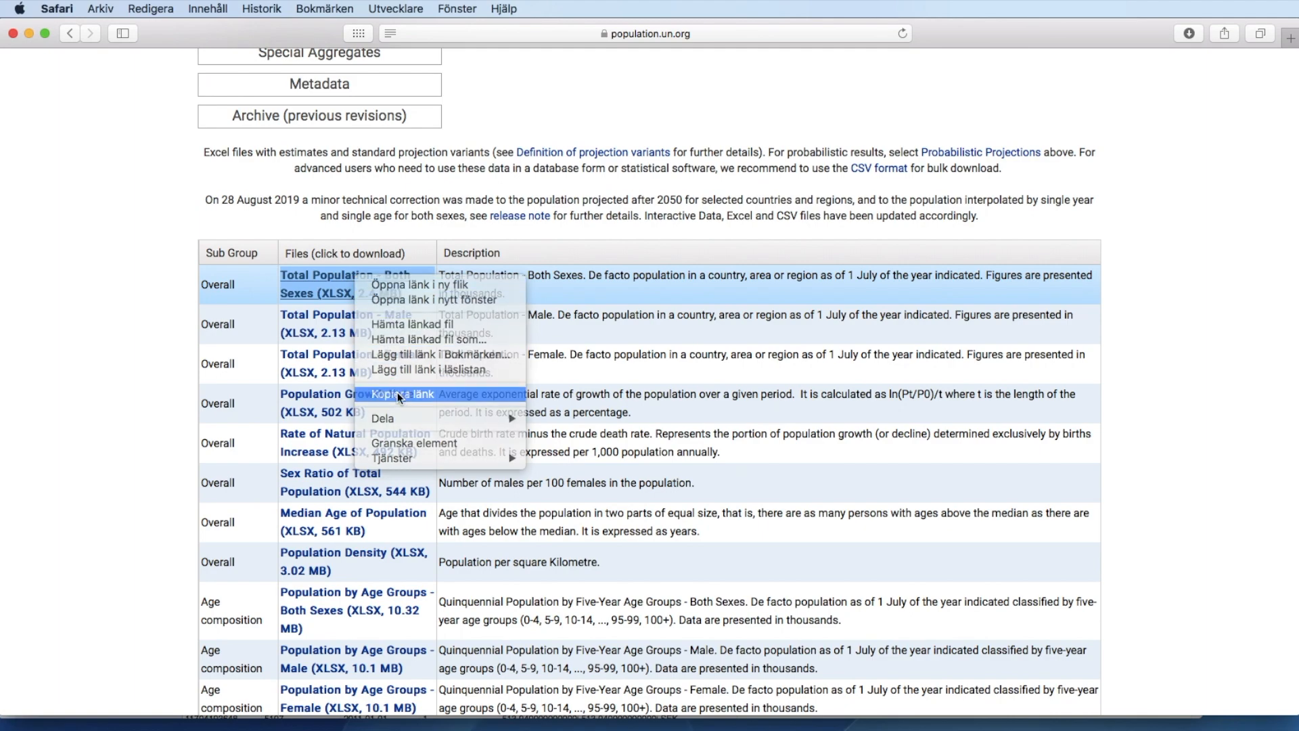
left_click(30, 34)
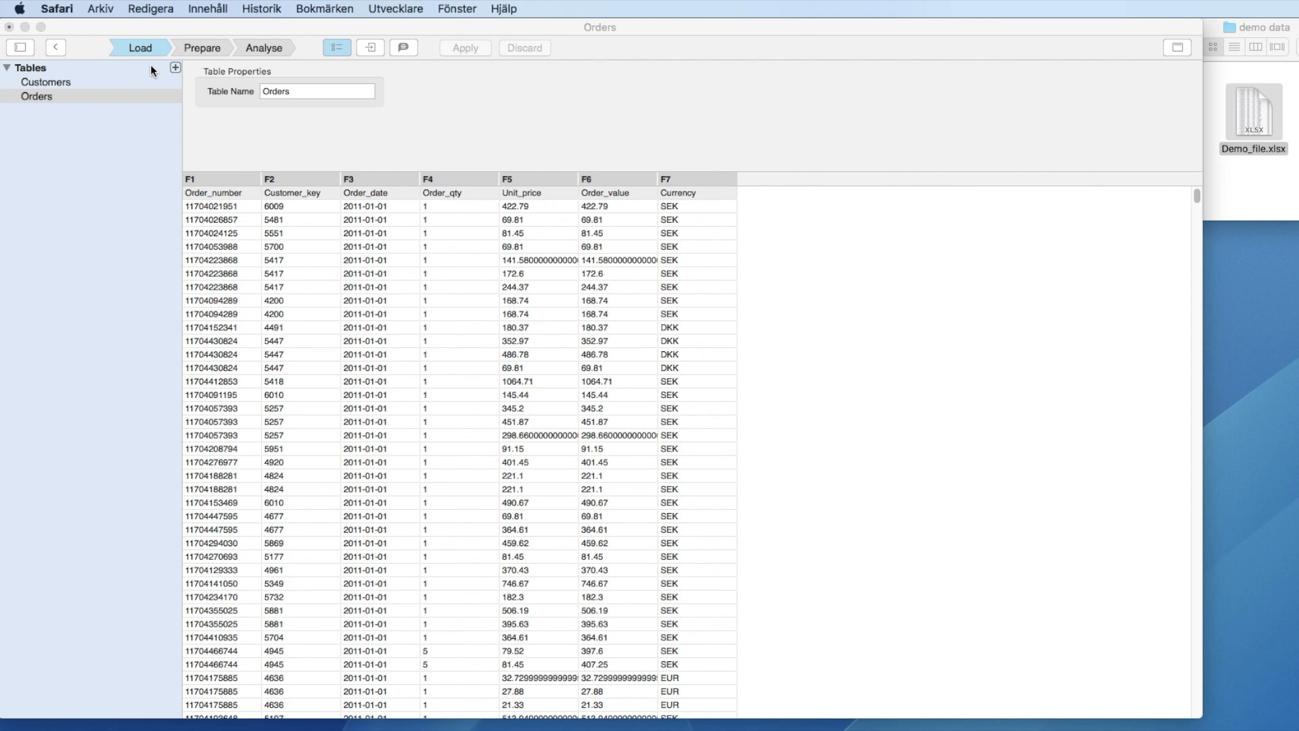
Create another new table in LEANalyser and add a data source of type Web page to it
left_click(175, 67)
left_click(175, 68)
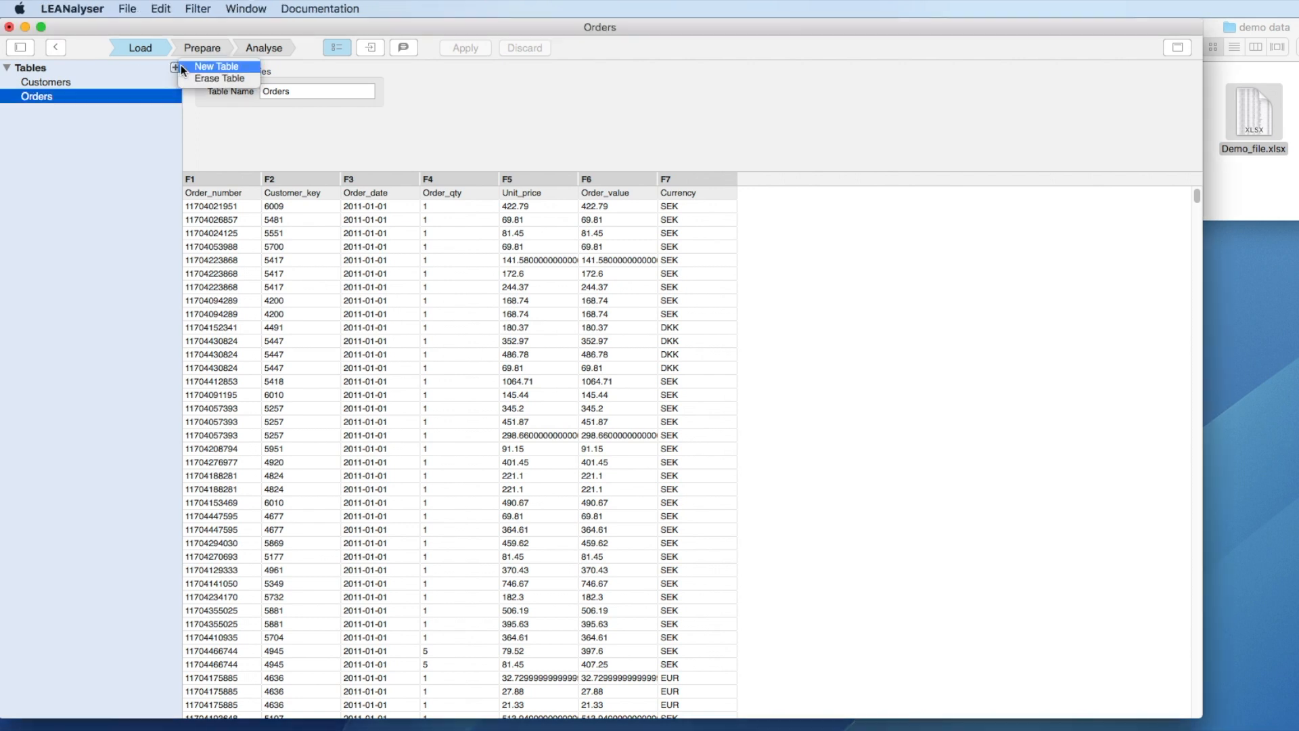
left_click(191, 68)
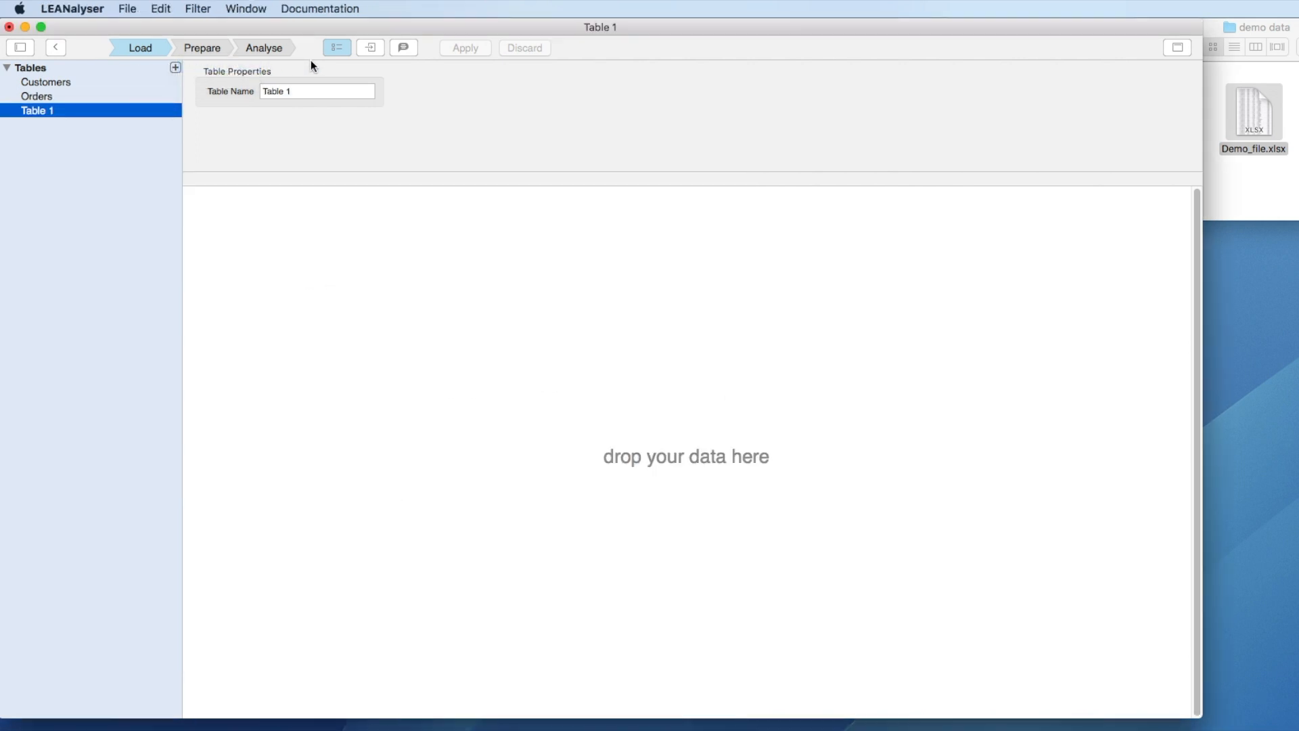
left_click(370, 48)
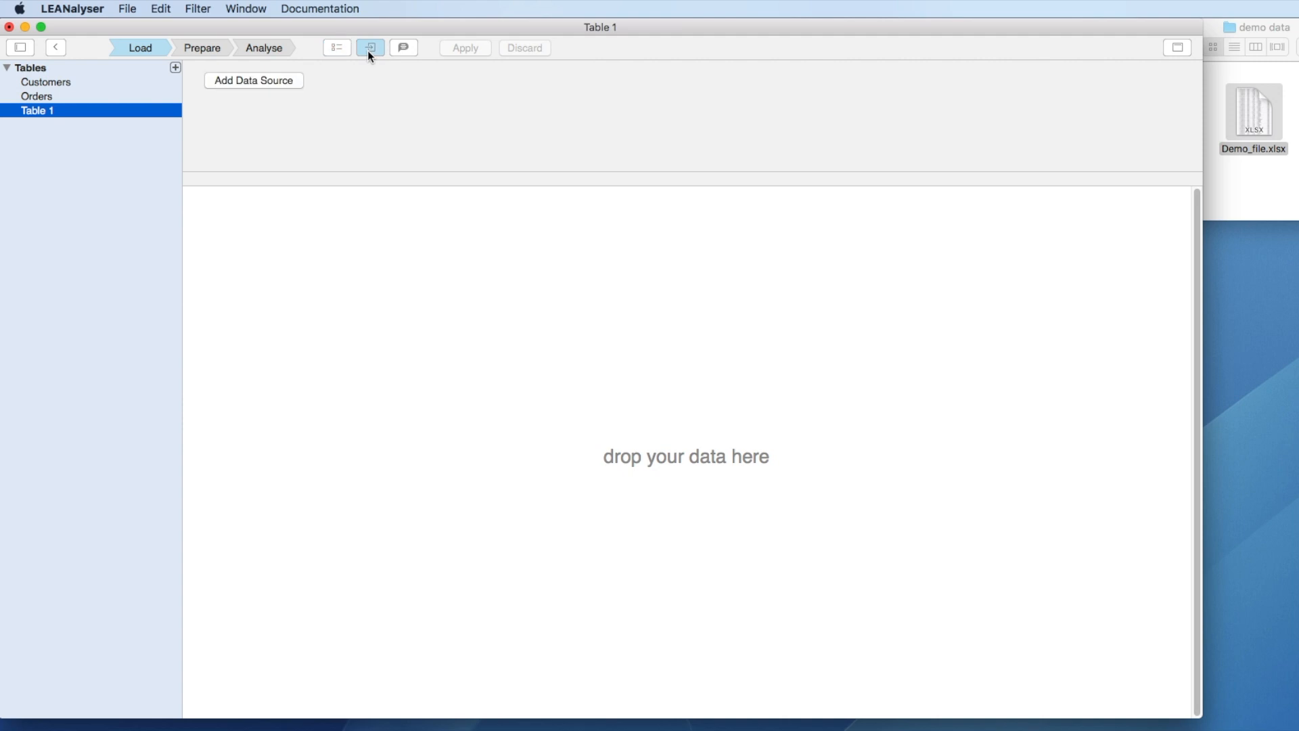
left_click(283, 83)
left_click(374, 88)
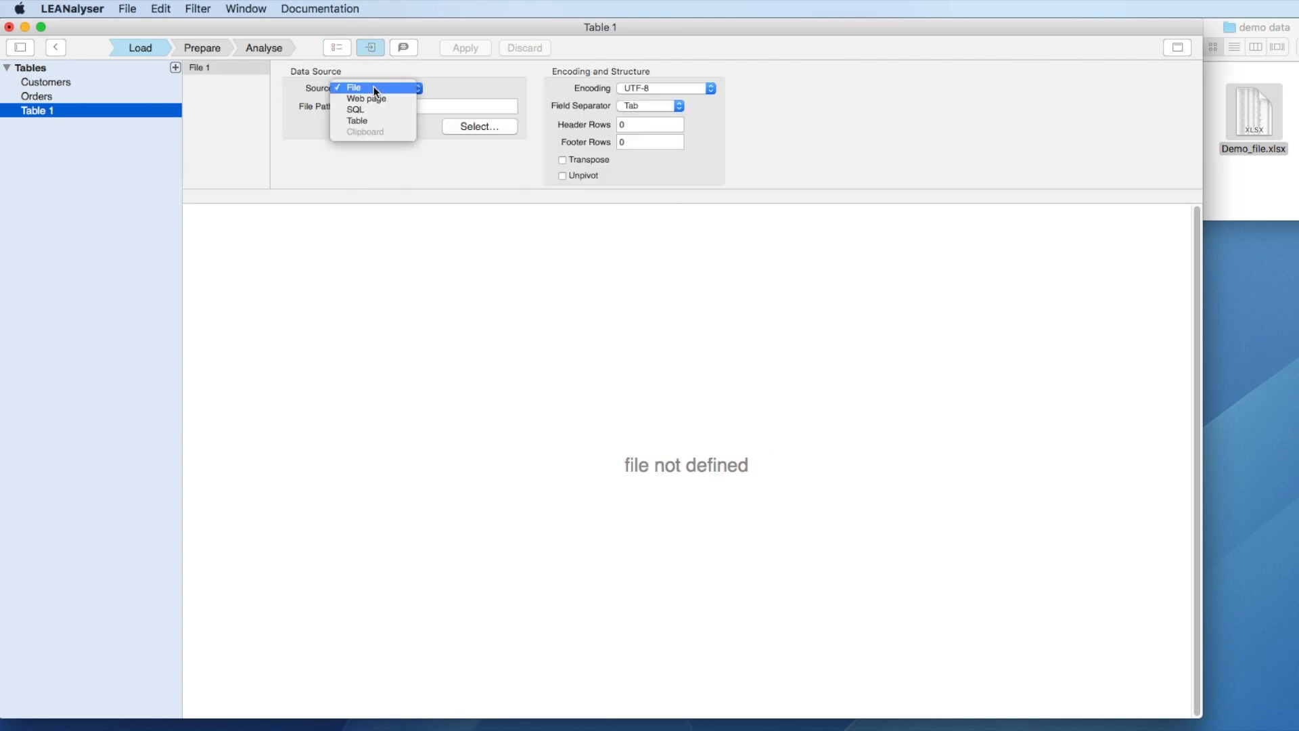
left_click(376, 101)
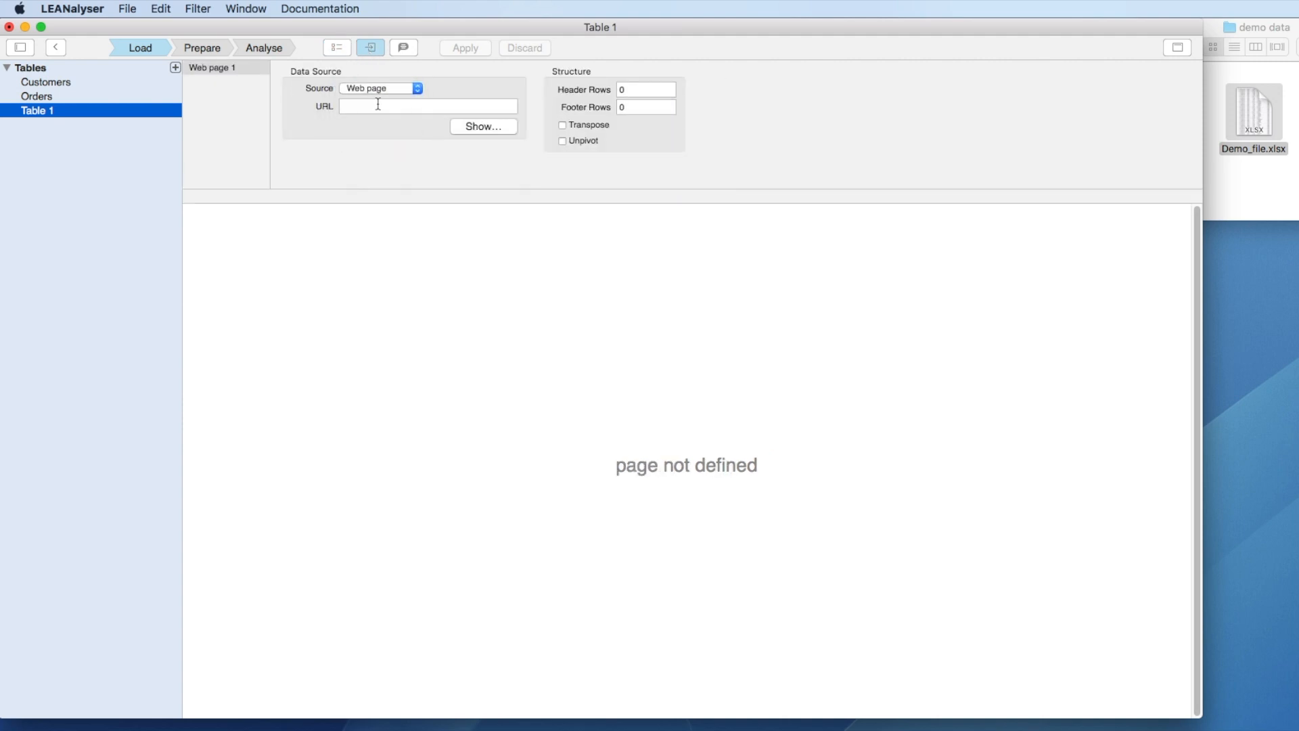
Paste the copied UN population file link as the source URL and apply it to load the data
left_click(378, 105)
right_click(378, 105)
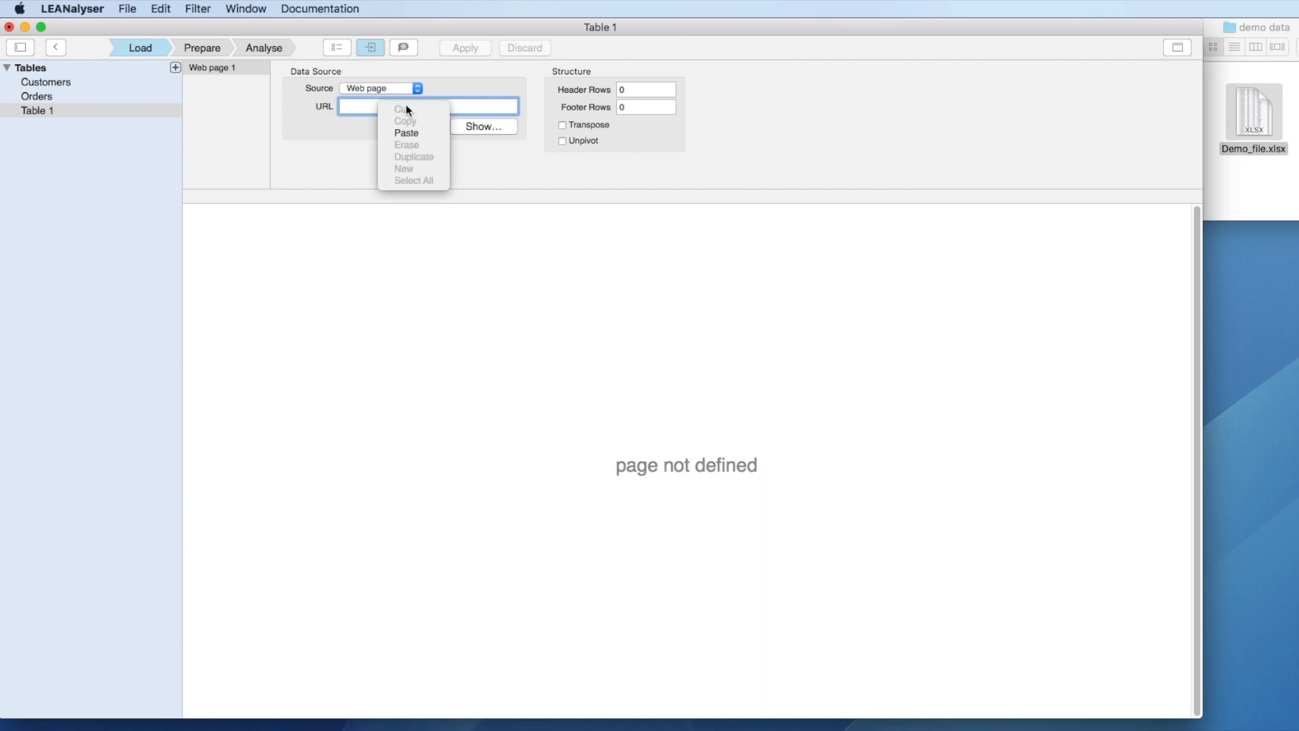
left_click(412, 133)
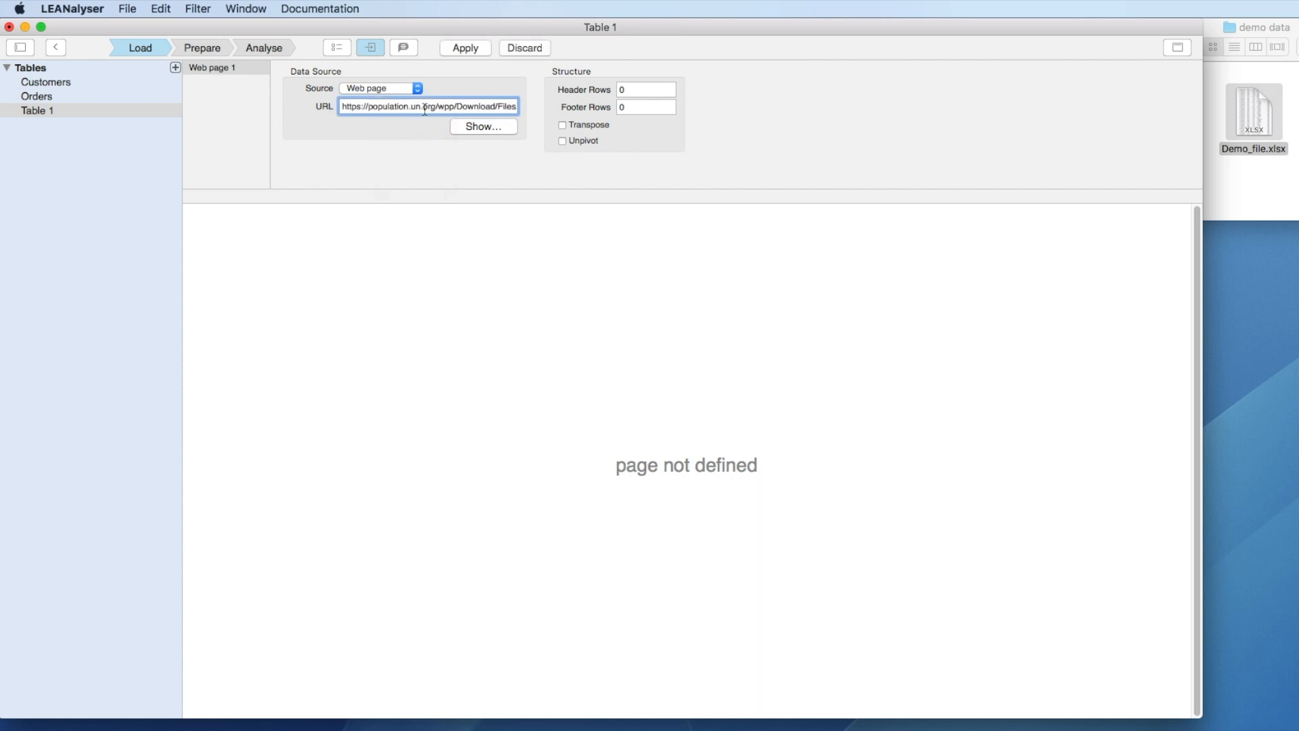
left_click(459, 45)
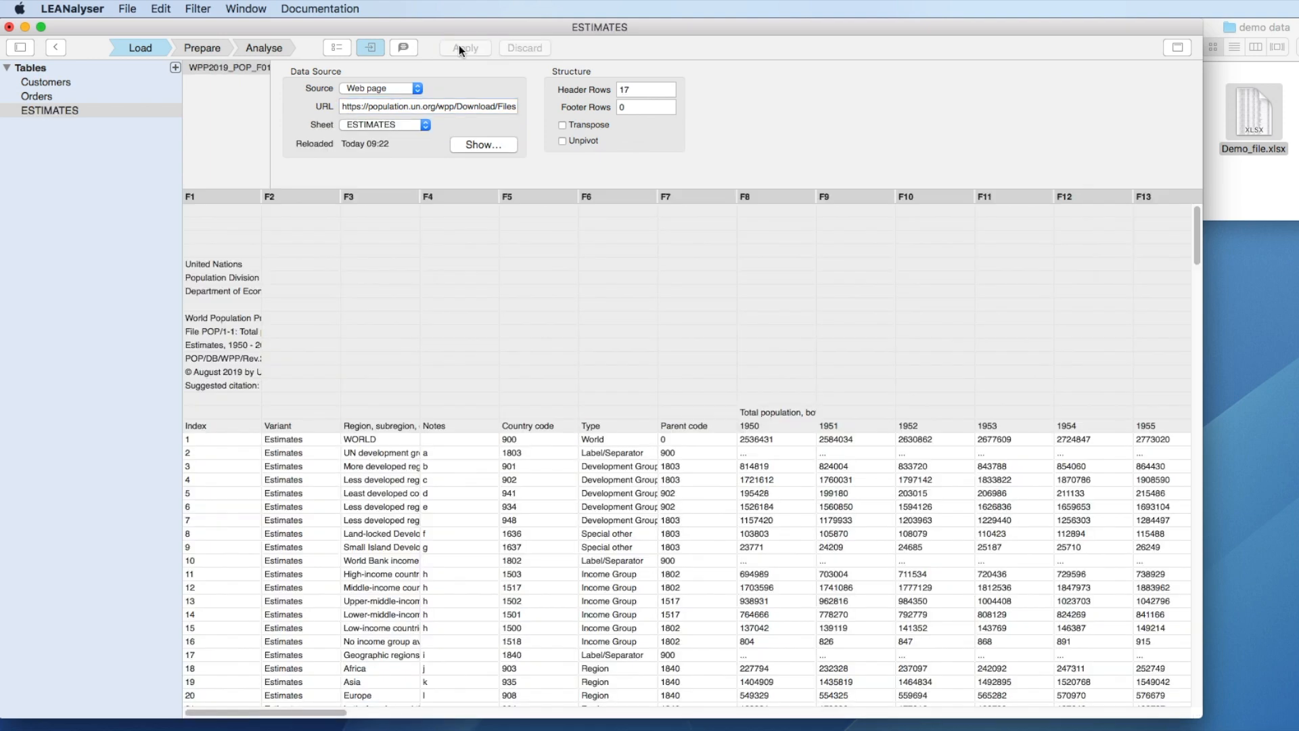
Examine the population source's available sheets, keeping ESTIMATES, and look through the year columns from 1950 to 2020
left_click(384, 124)
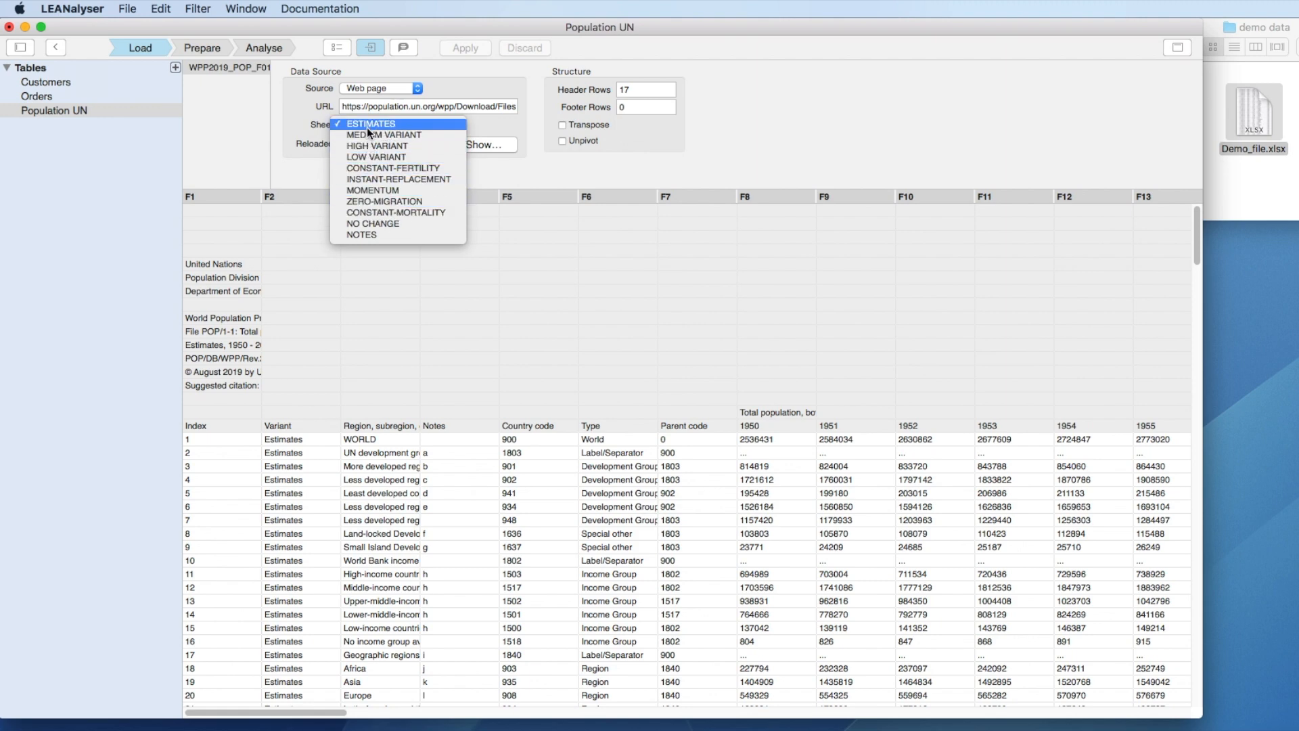
left_click(366, 125)
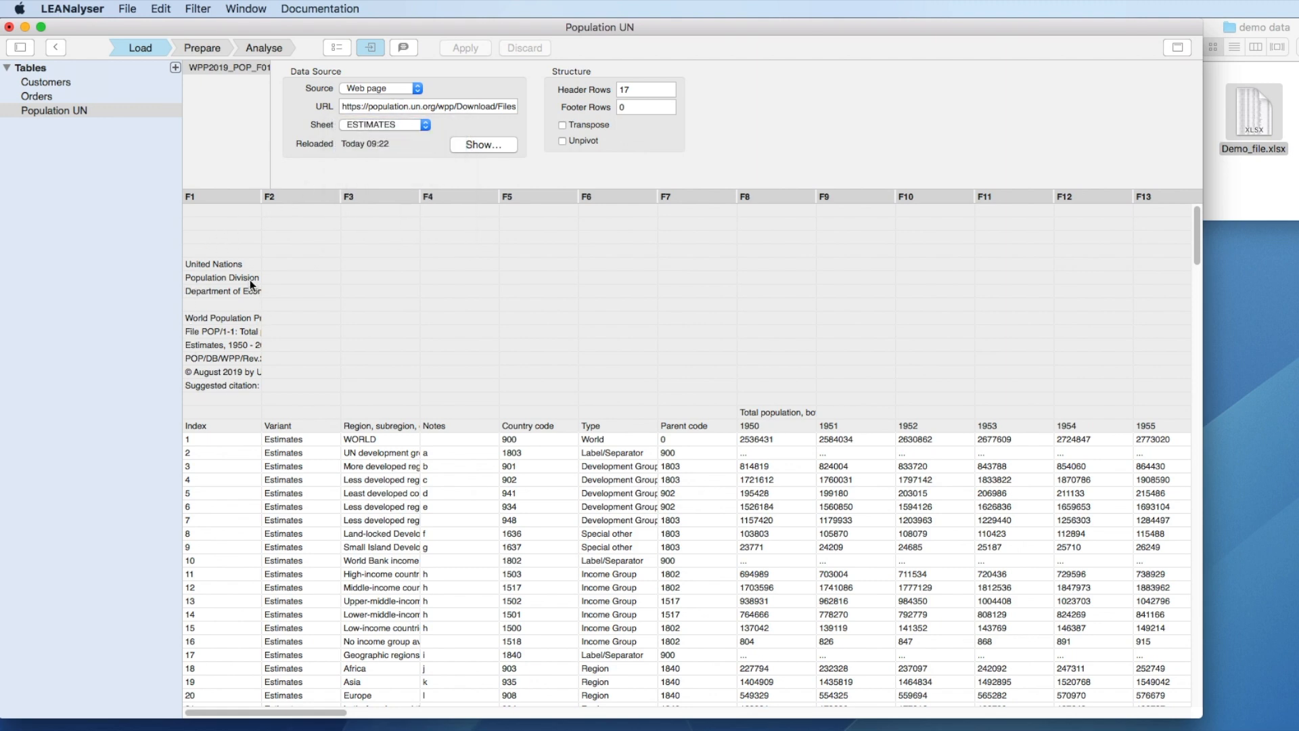
scroll(218, 391, "down", 5)
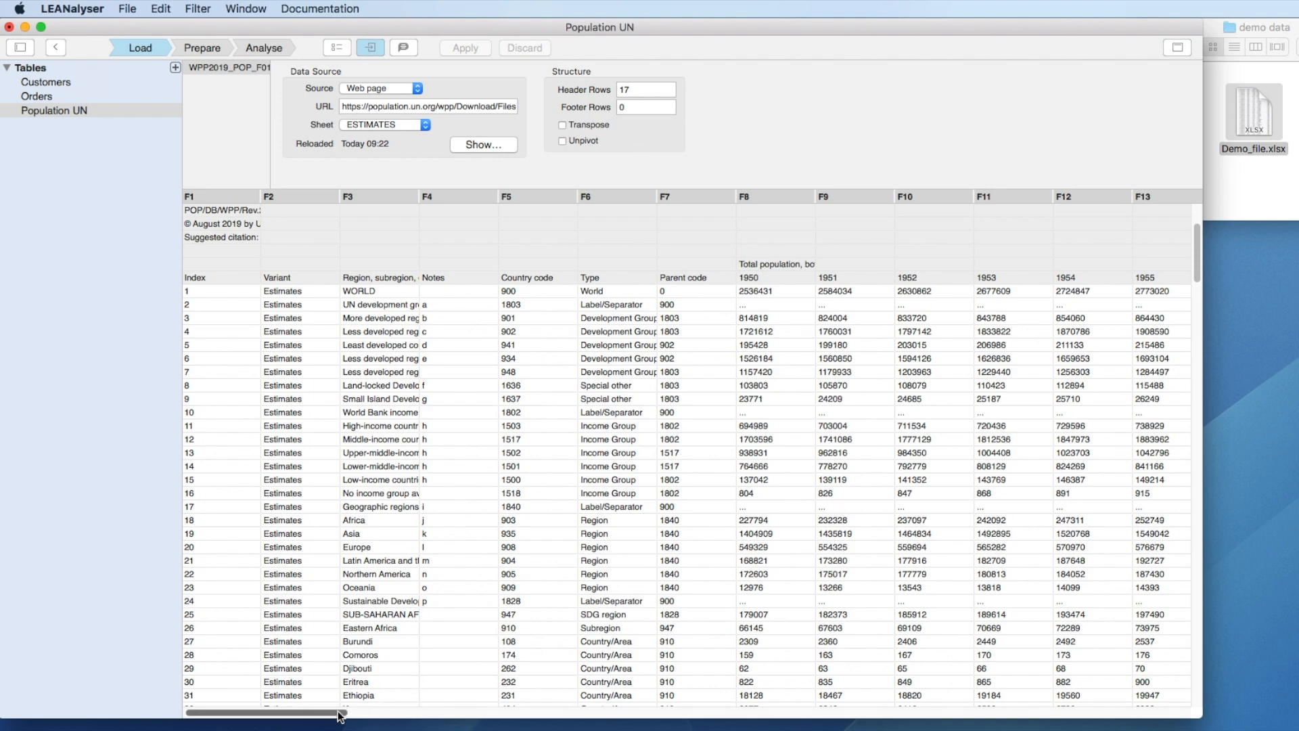
left_click(838, 712)
left_click_drag(838, 709, 1212, 718)
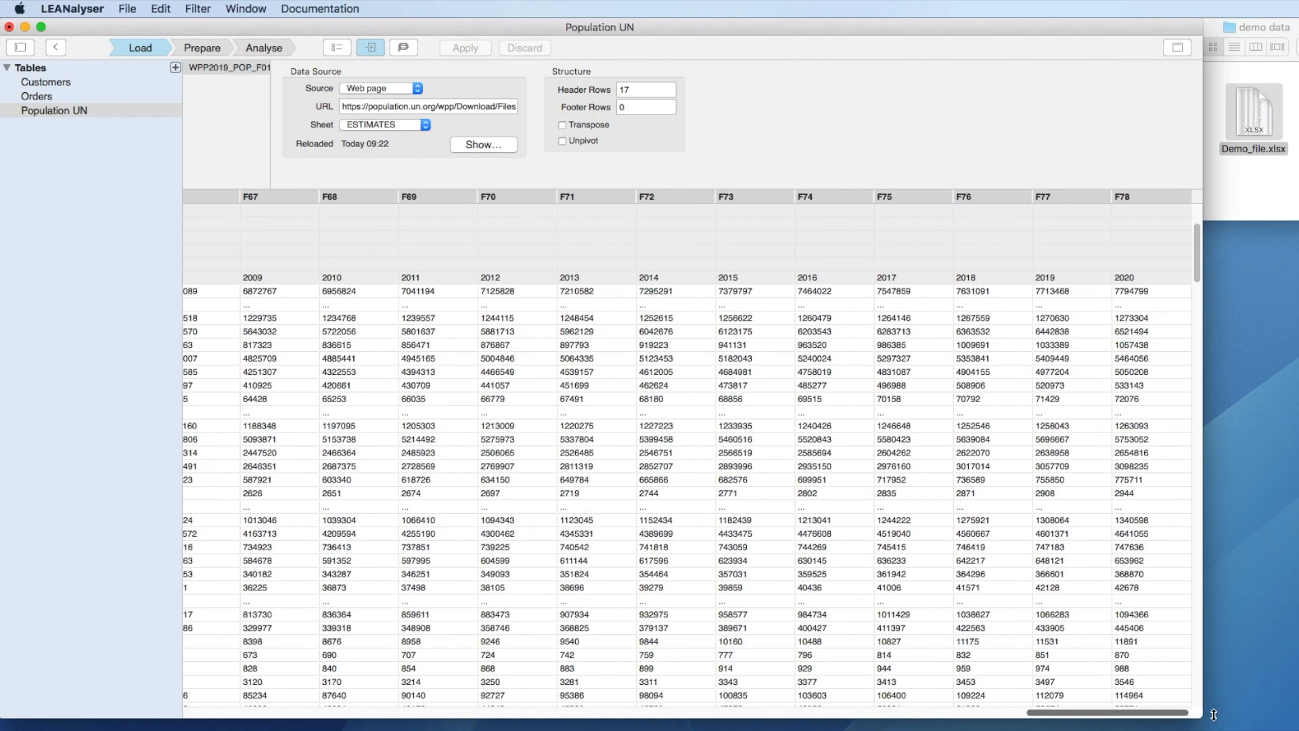
left_click(1133, 280)
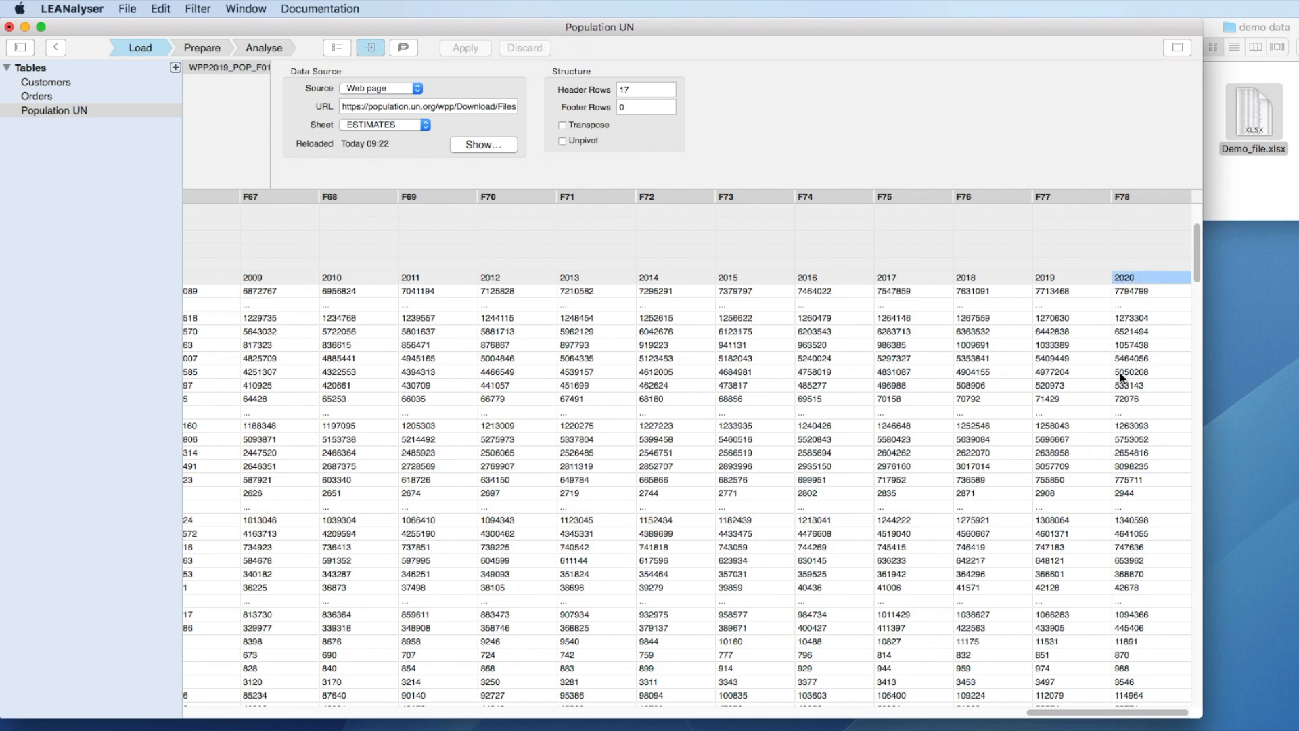
left_click_drag(1157, 718, 219, 698)
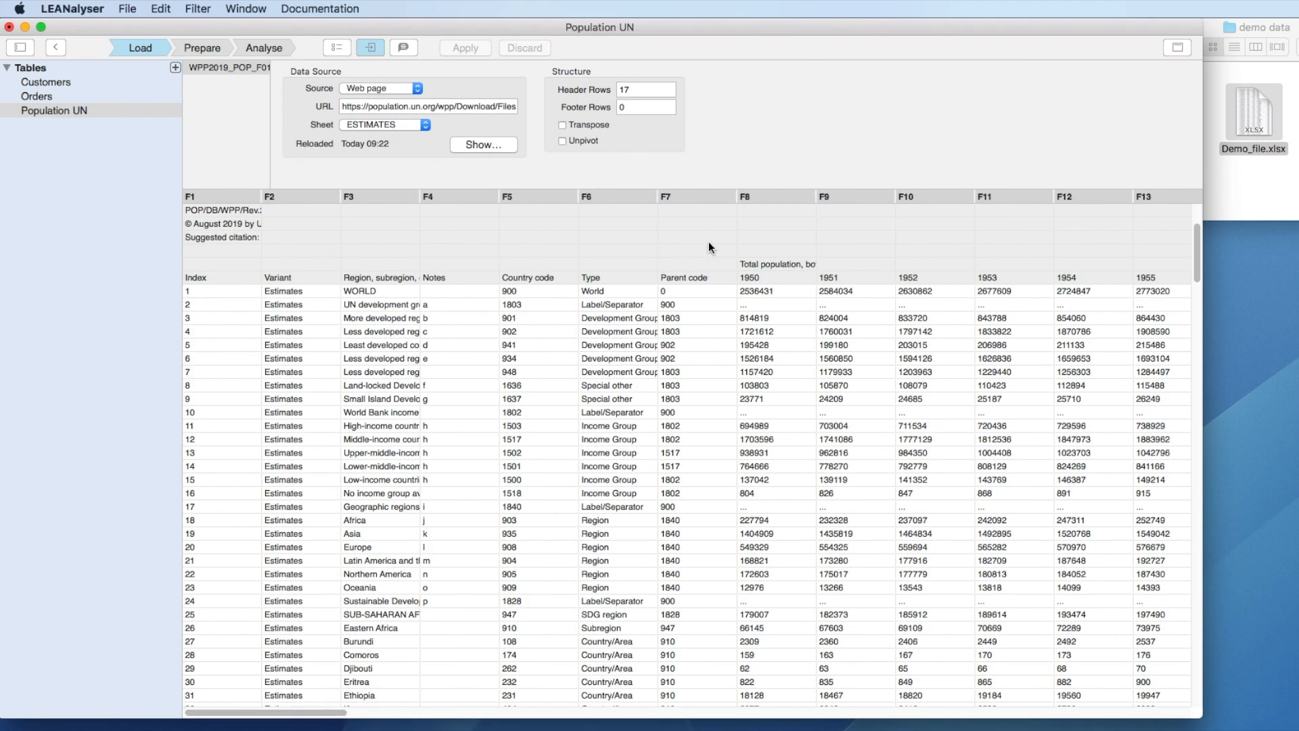
left_click(746, 275)
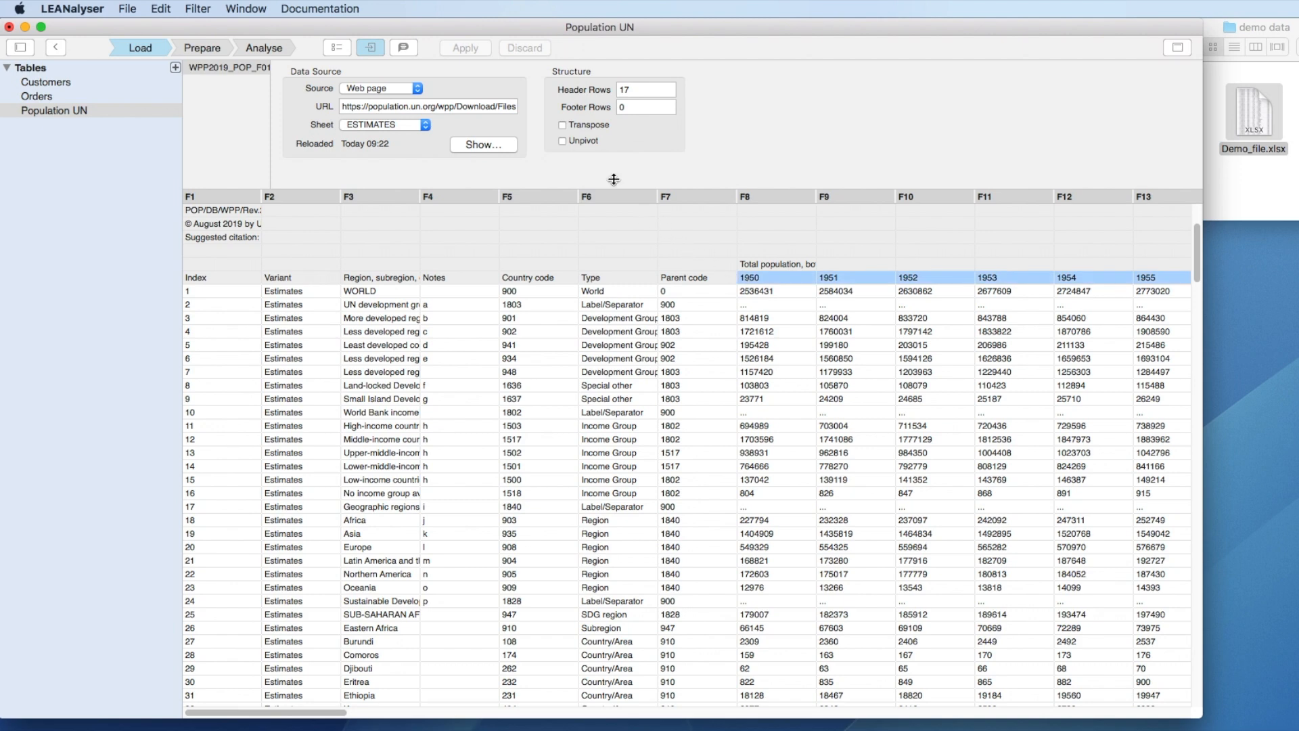
Unpivot the year columns of the Population UN table and move on to the Prepare stage, applying the changes
left_click(583, 142)
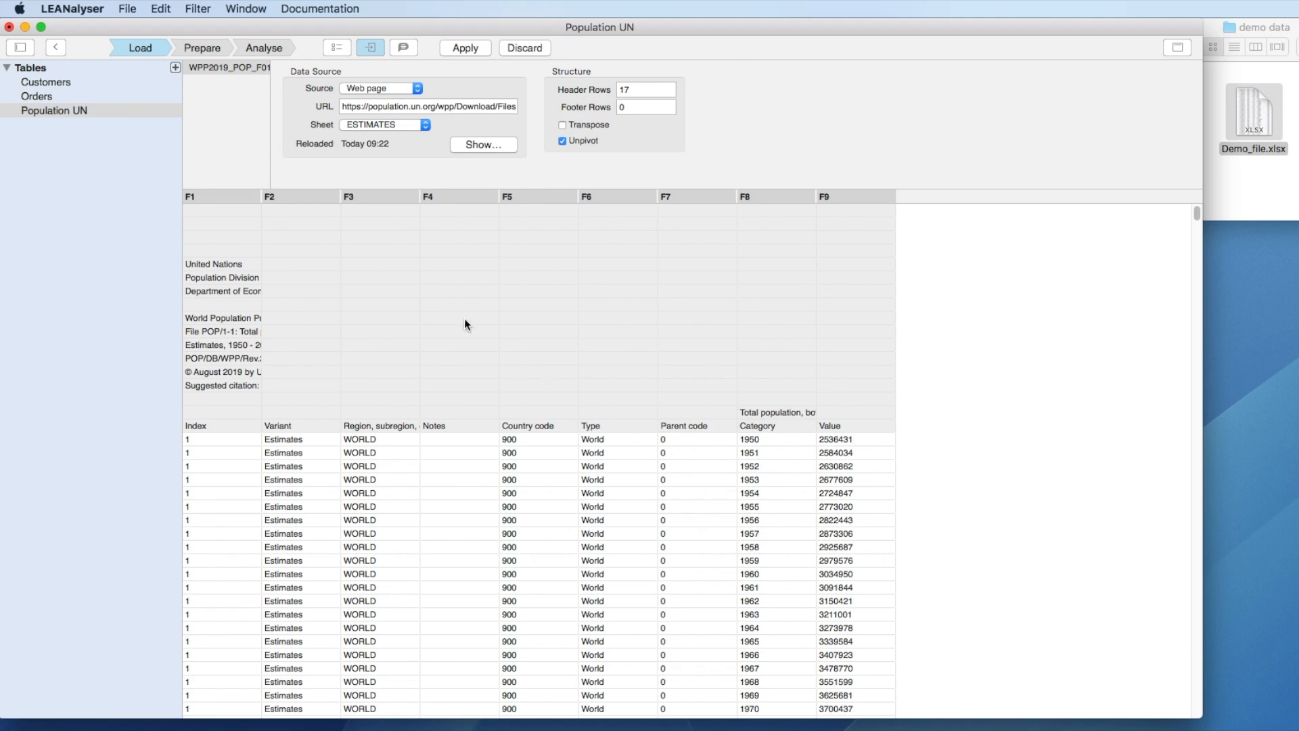
left_click(210, 50)
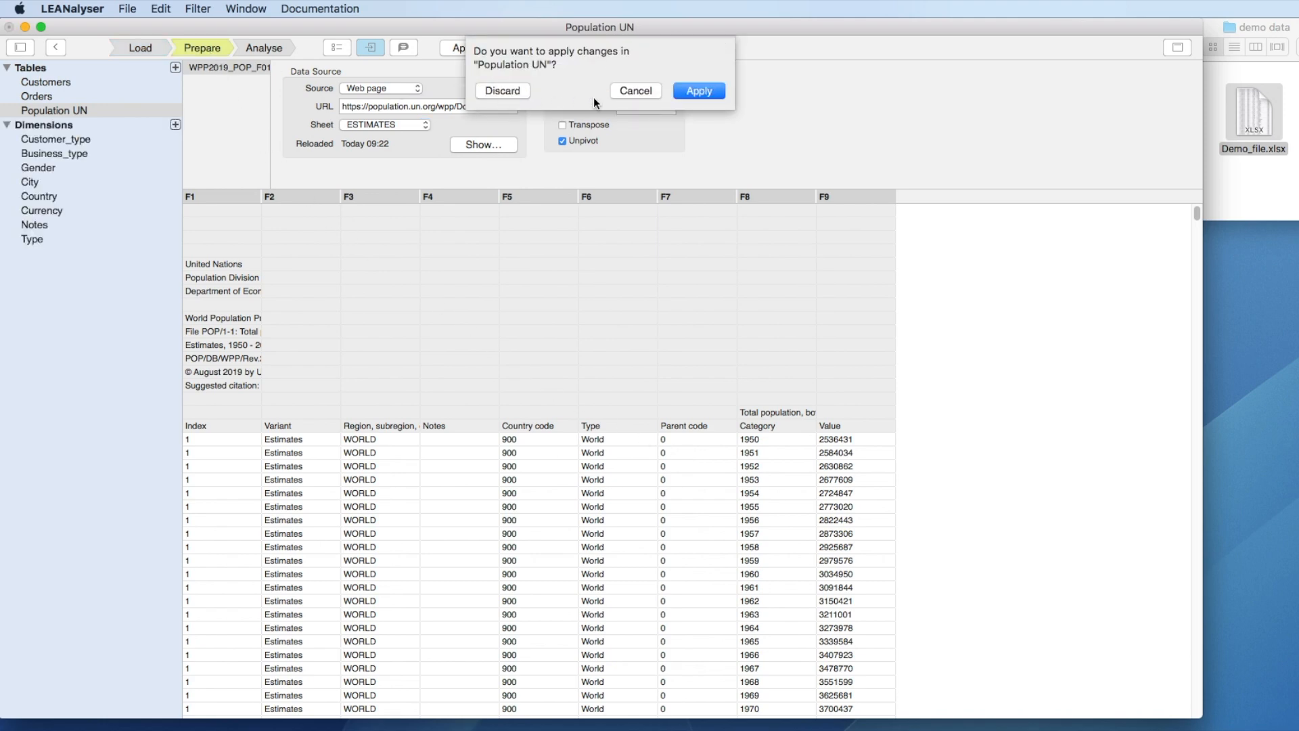
left_click(685, 91)
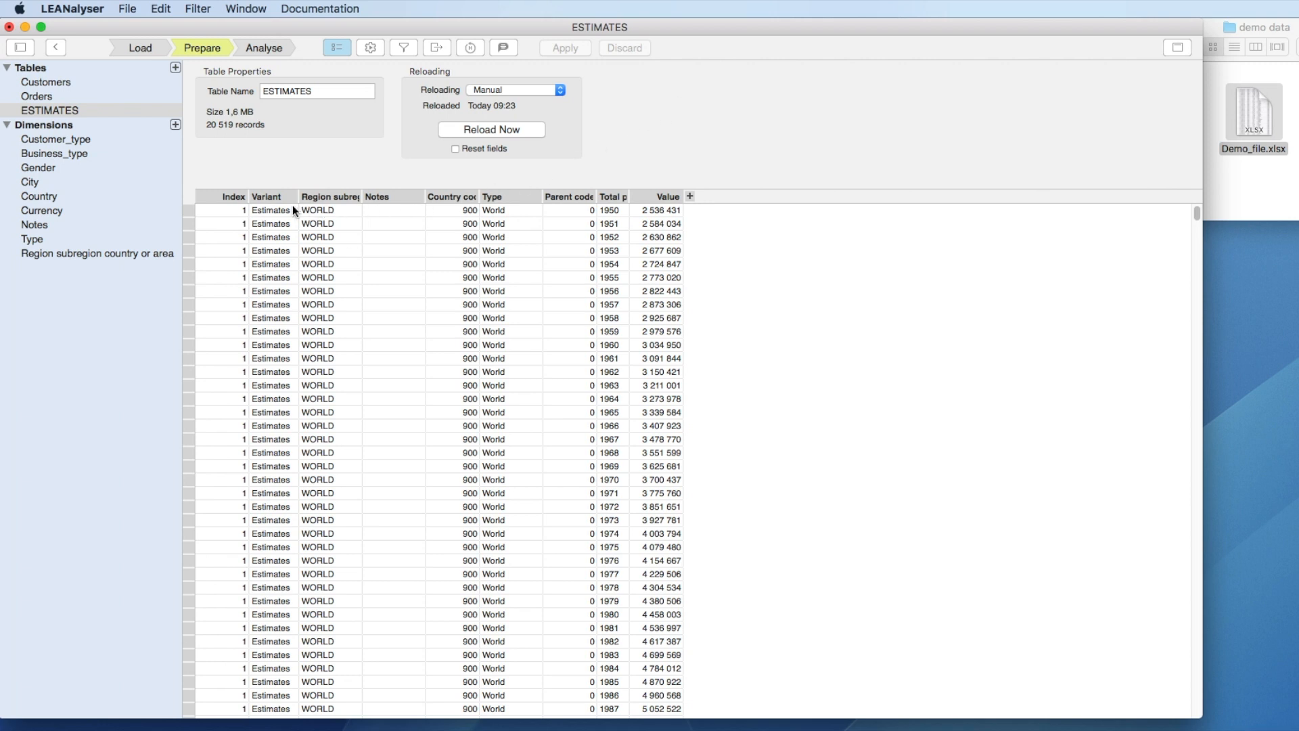
Erase the Index and Variant fields from the ESTIMATES table
left_click(242, 197)
left_click(271, 197, "shift")
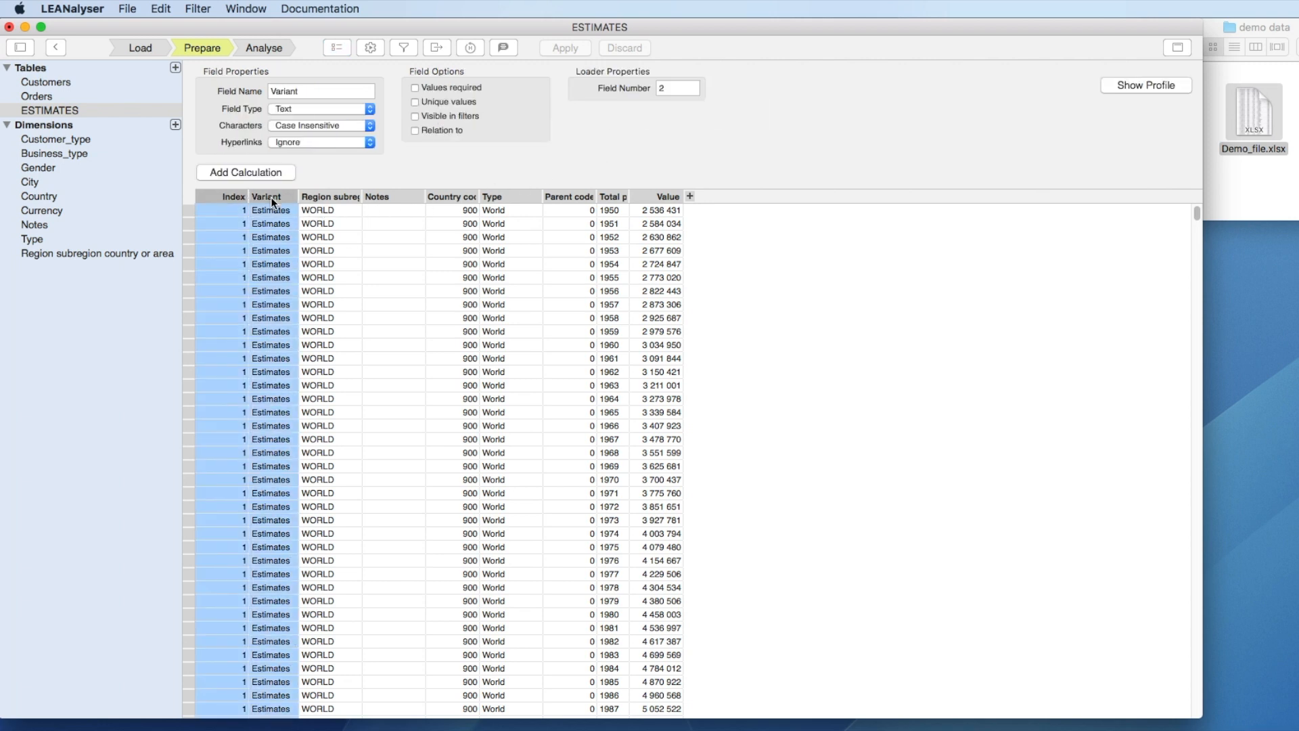
right_click(271, 197)
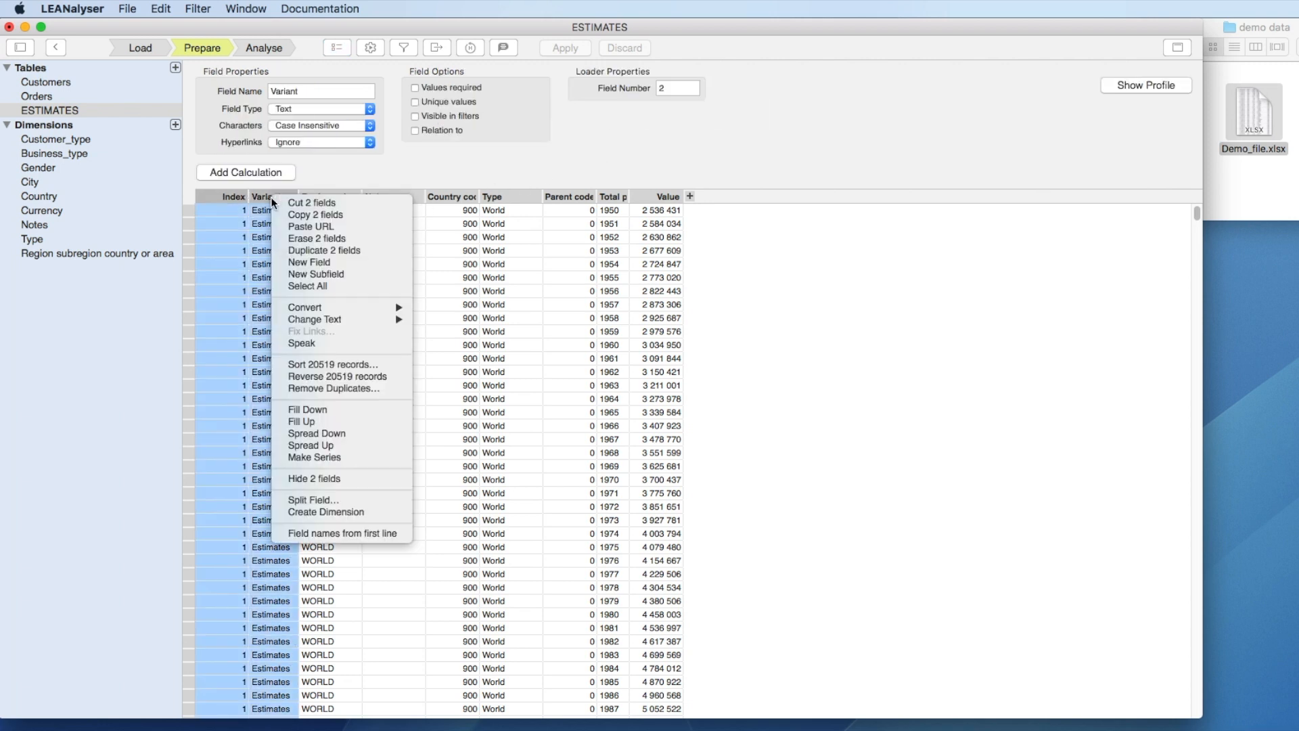
left_click(315, 242)
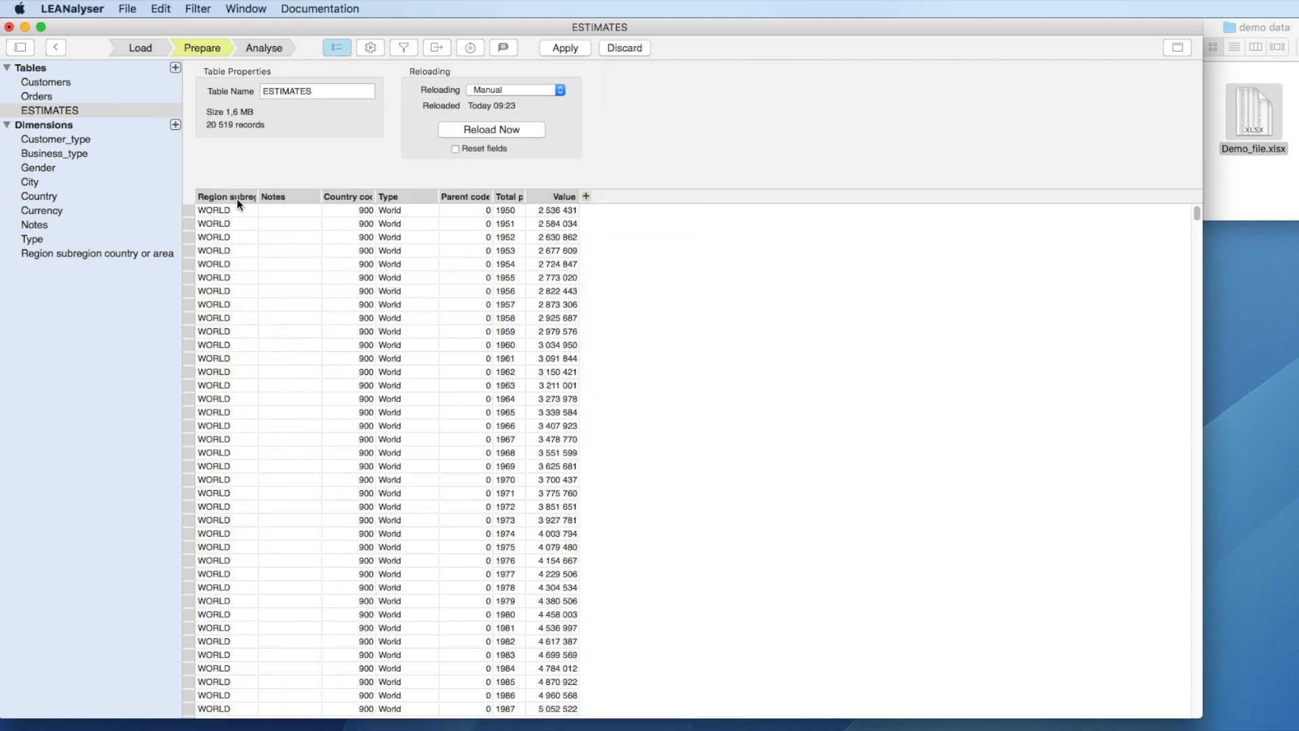
Rename the region, subregion, country or area field of the ESTIMATES table as Country and apply the change
left_click(237, 198)
left_click_drag(1195, 218, 1198, 466)
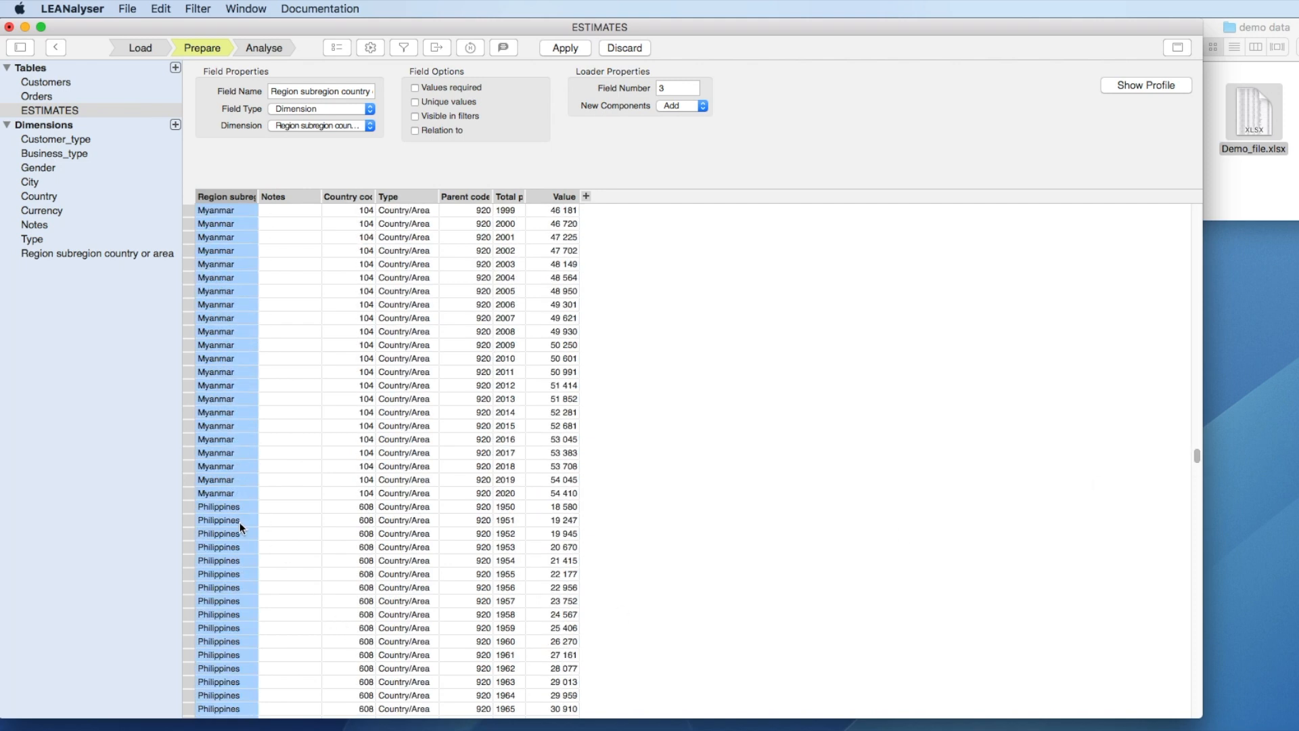
triple_click(300, 95)
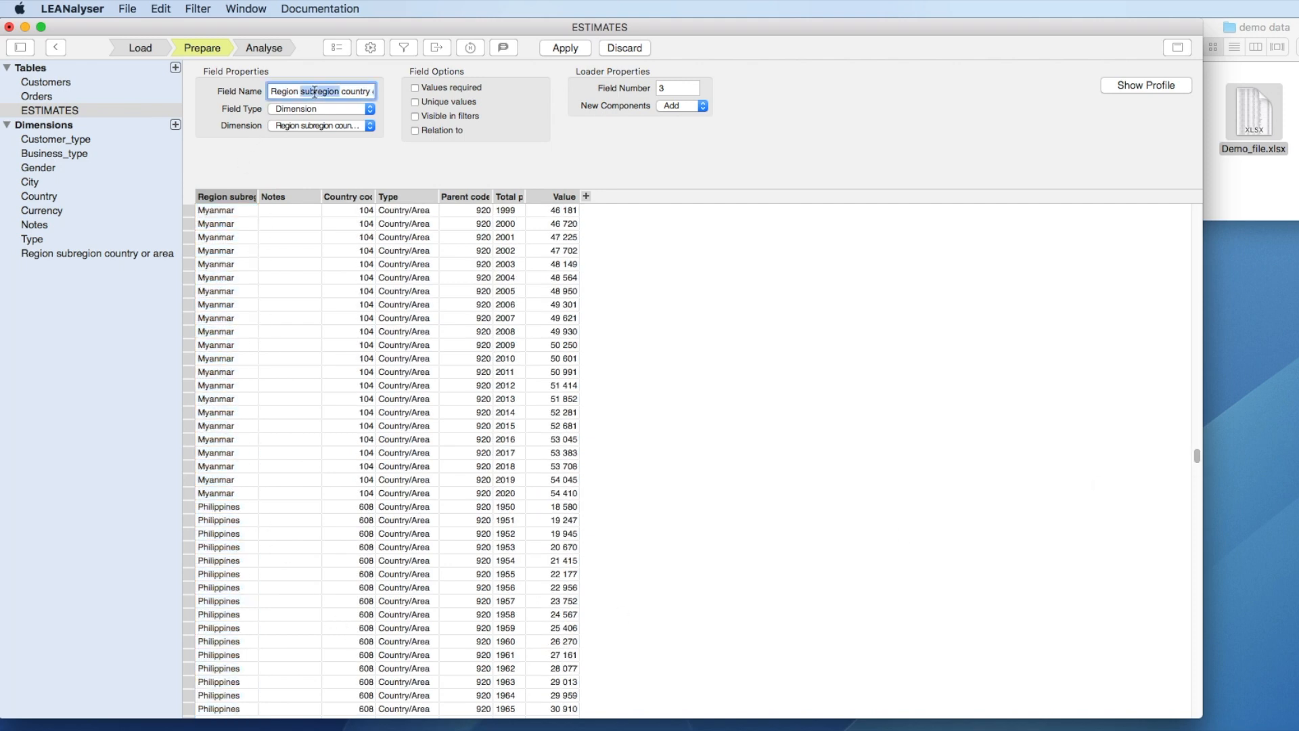
type("Country")
left_click(564, 48)
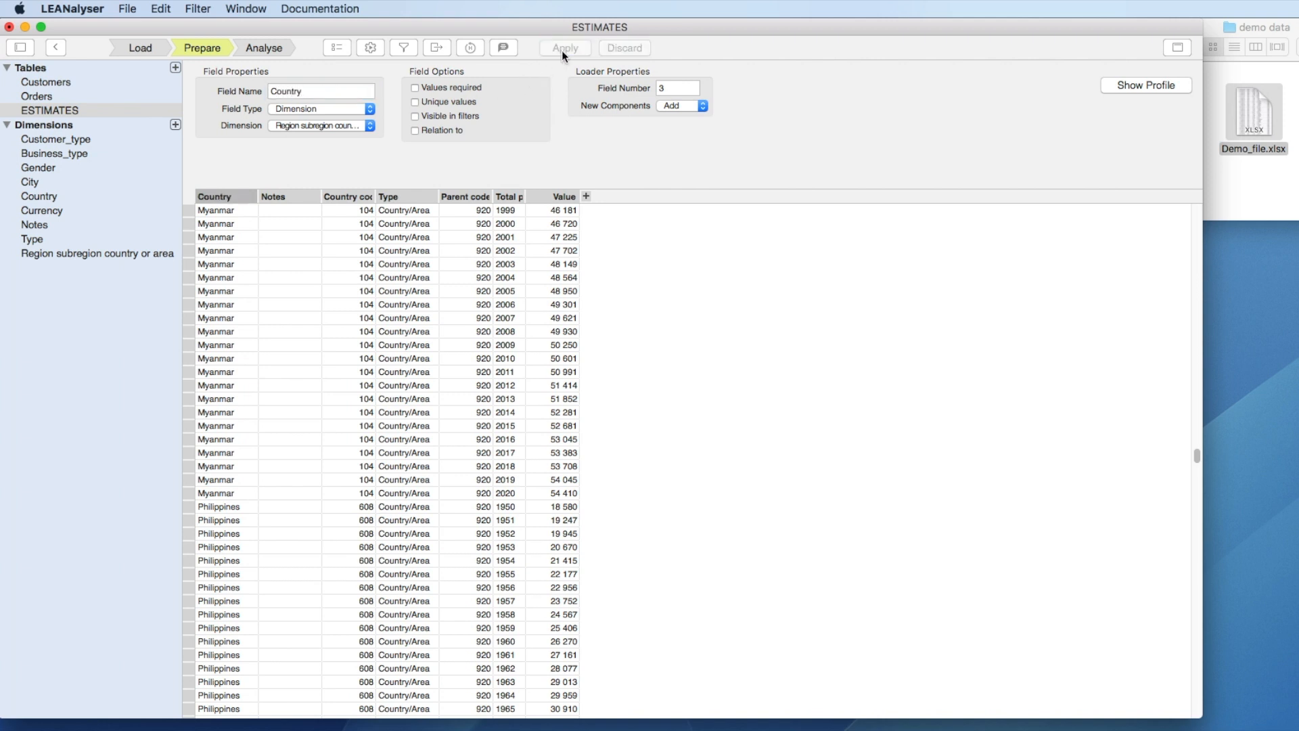
Erase the Notes, Country code, Type and Parent code fields from the ESTIMATES table
left_click(299, 196)
left_click(366, 196, "shift")
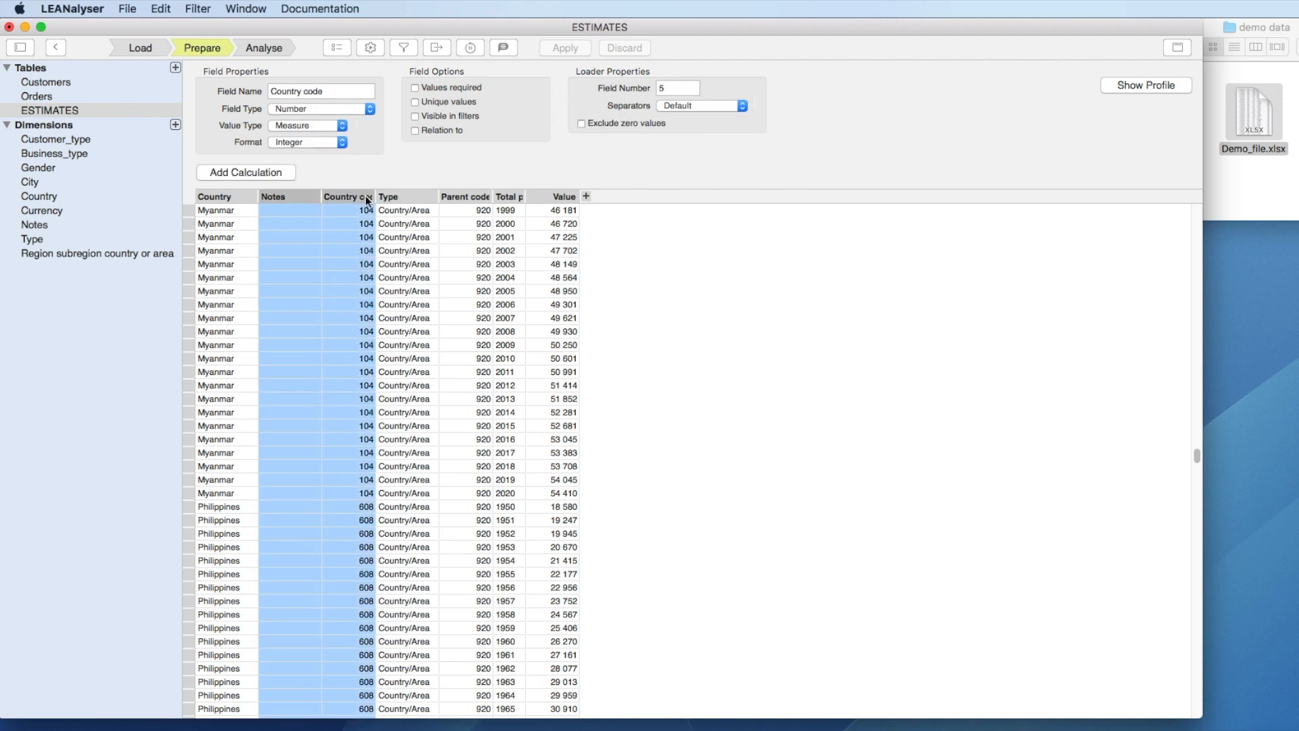
left_click(394, 196, "shift")
left_click(464, 196, "shift")
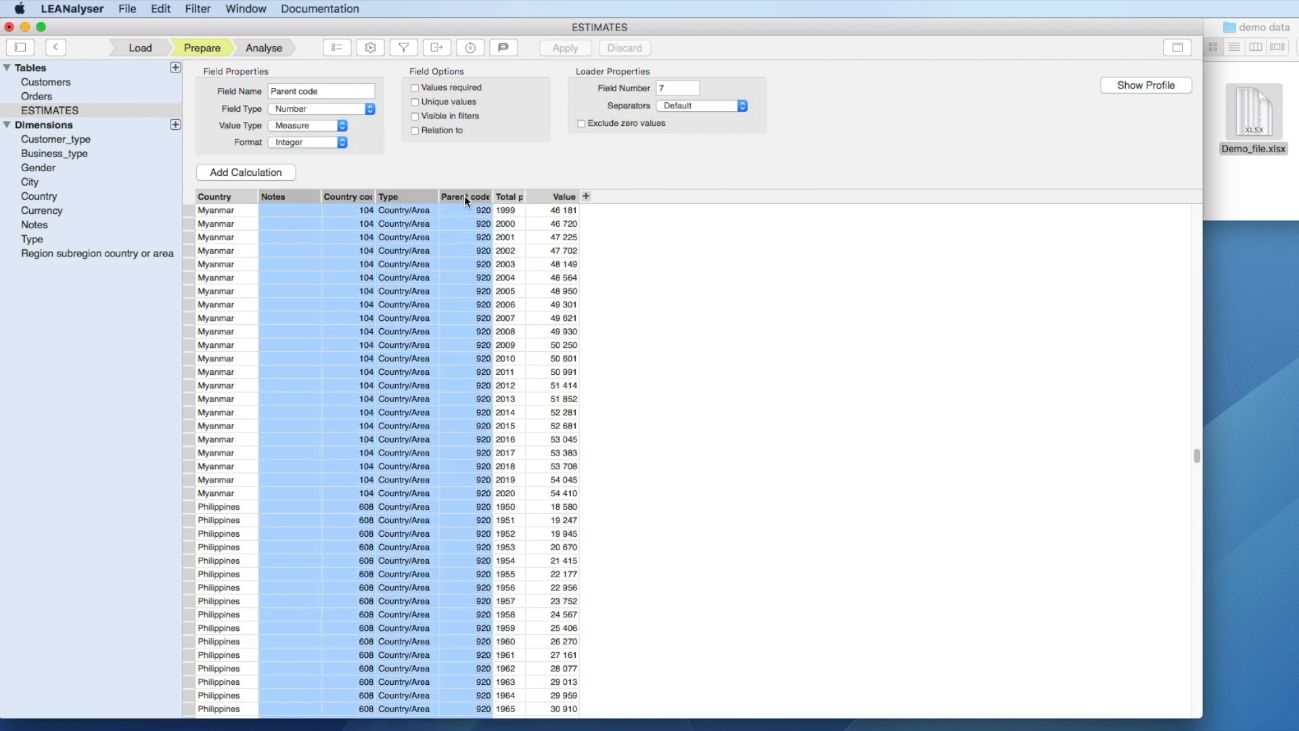
right_click(464, 196)
left_click(514, 239)
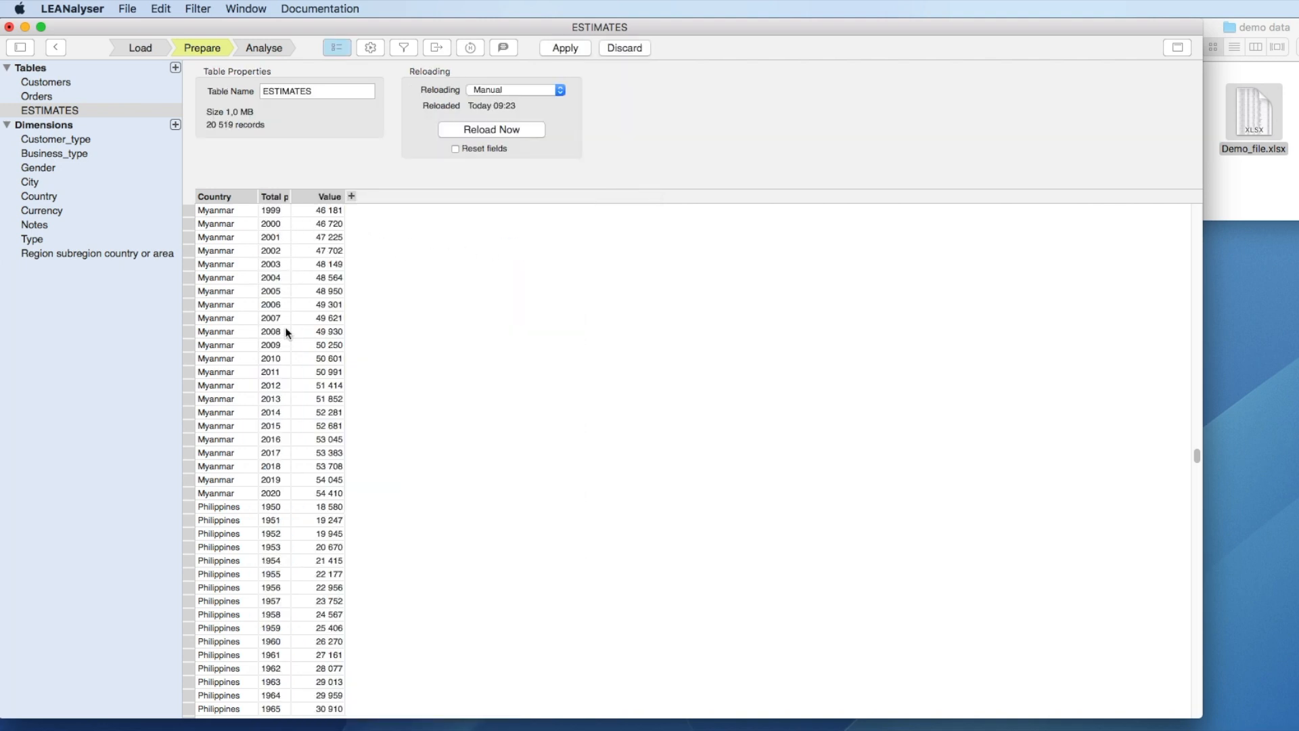
Rename the total population field that holds the dates as Year and apply the change
left_click(277, 198)
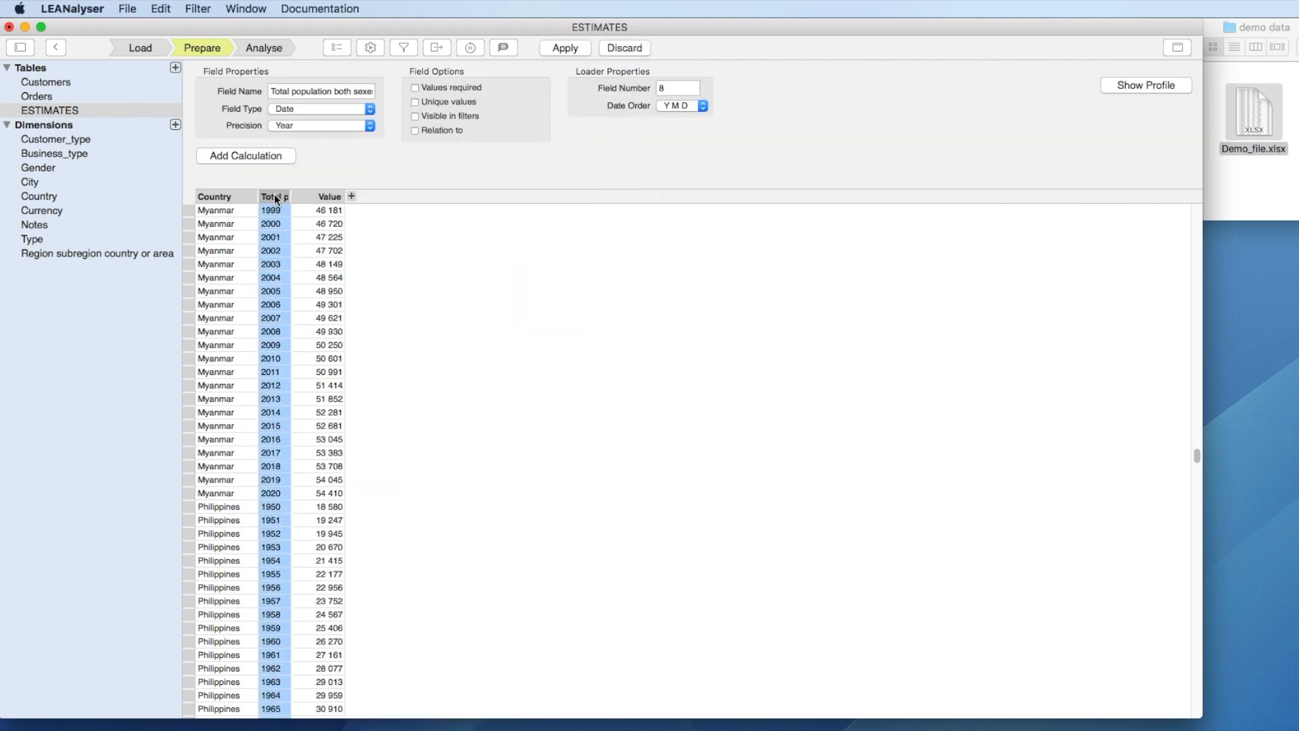
left_click(302, 88)
type("Year")
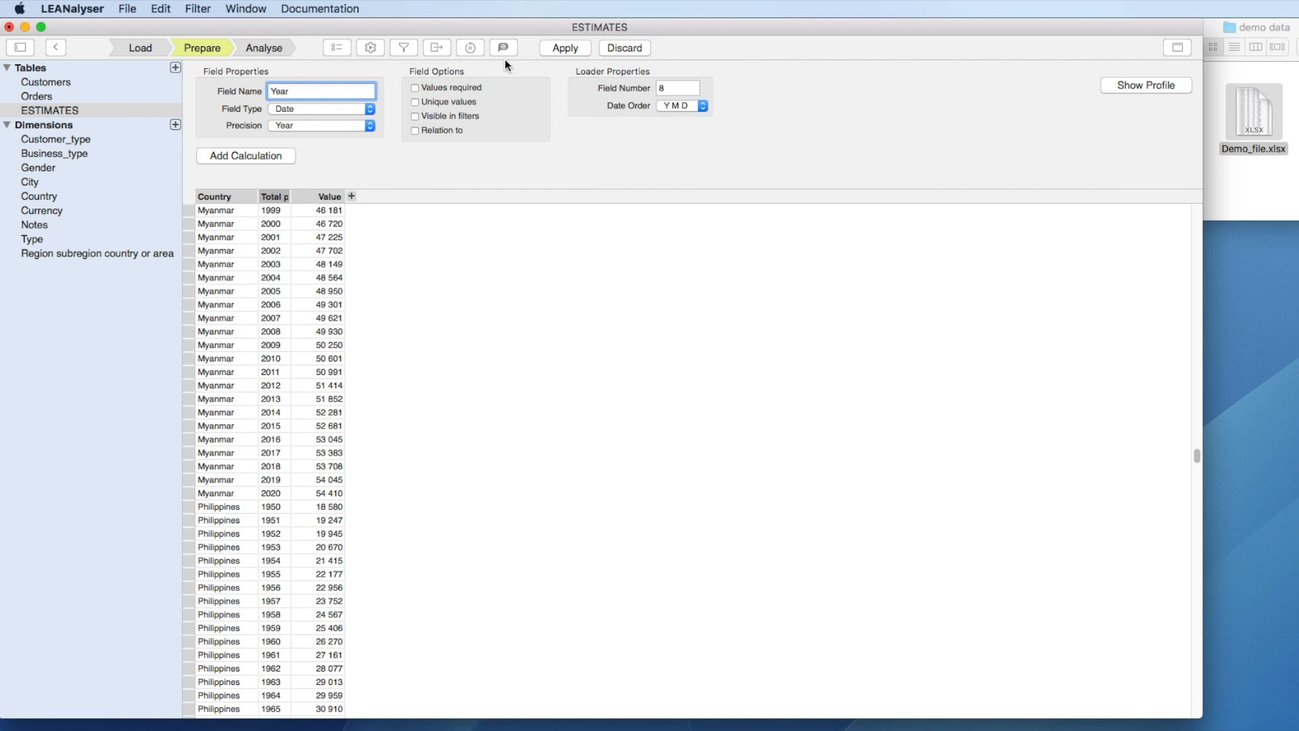
left_click(551, 46)
Rename the Value field as Population in K, apply it, and widen the column to fit its name
left_click(328, 197)
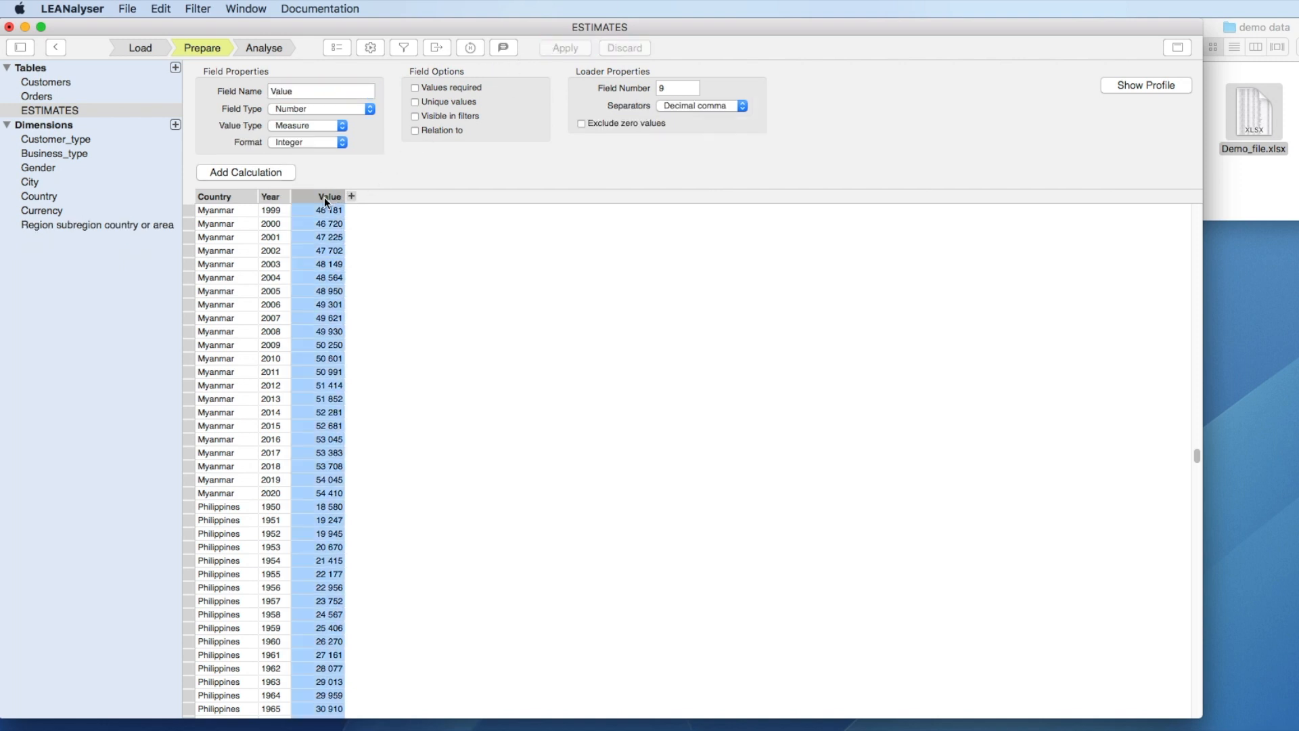
double_click(297, 94)
type("Population in K")
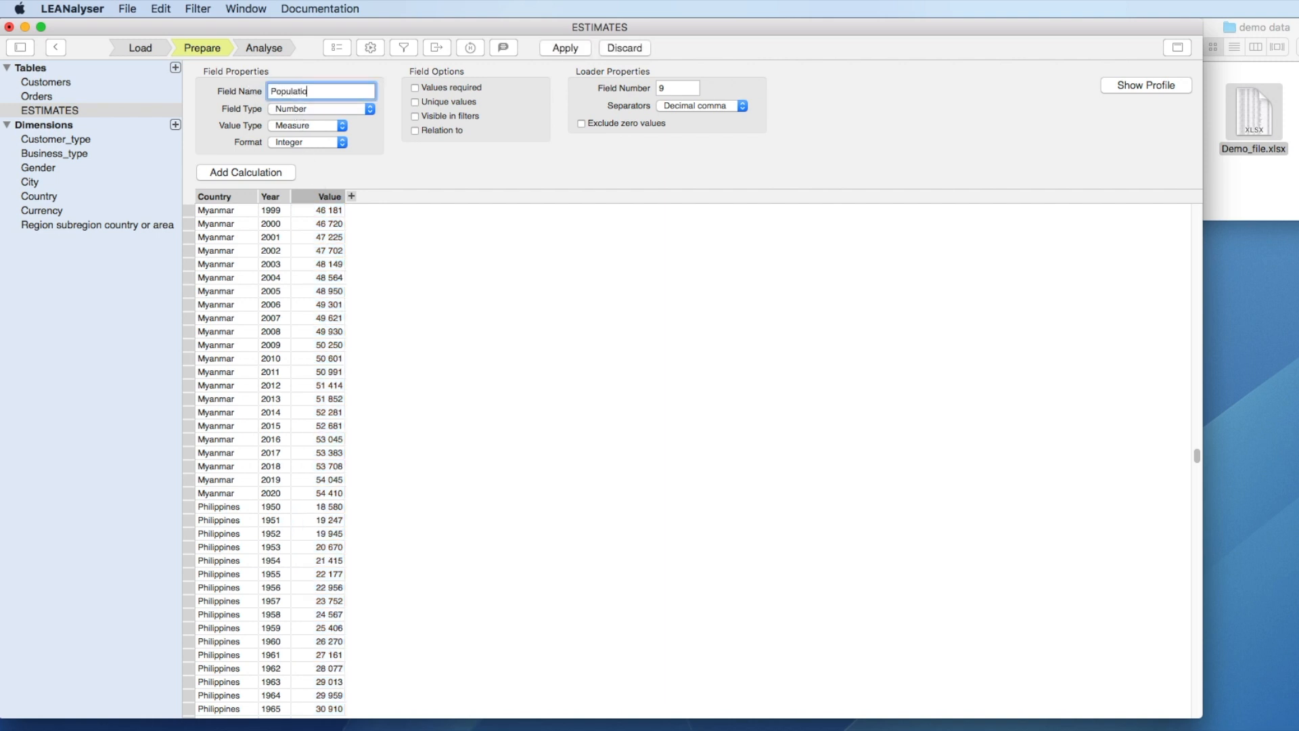
left_click(564, 48)
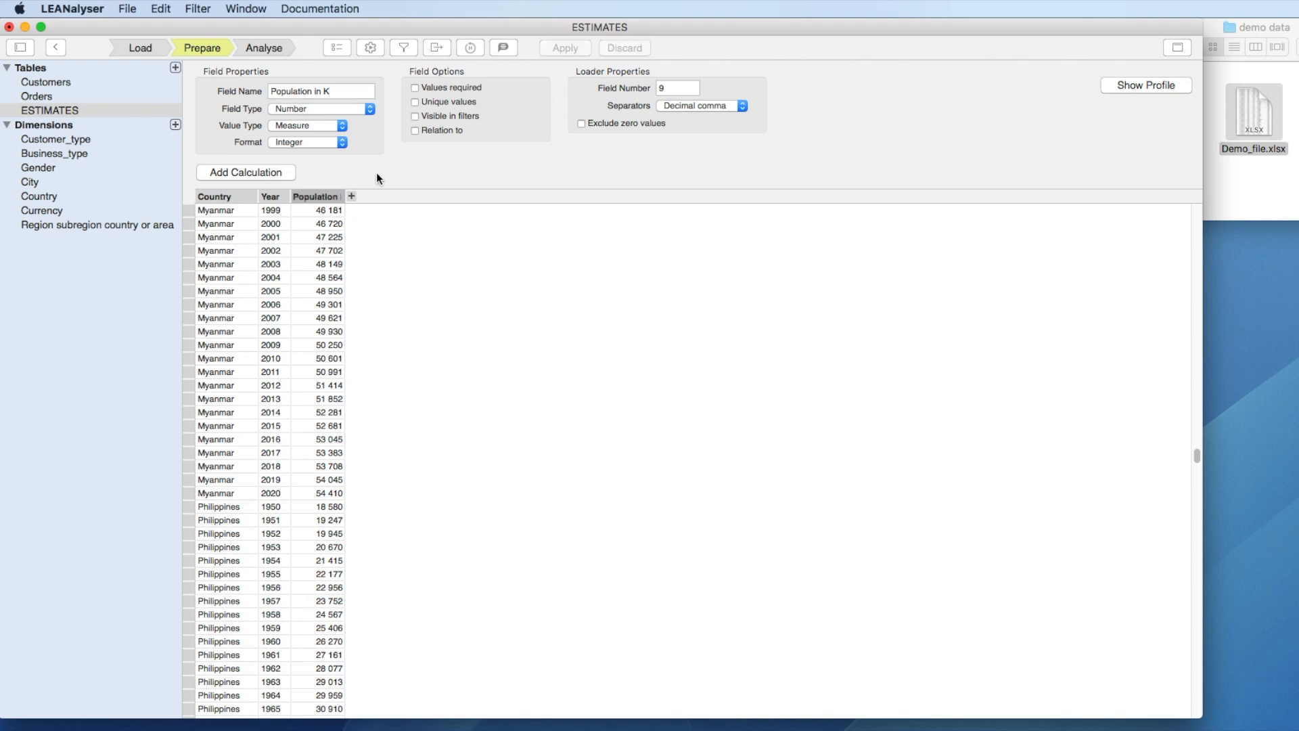
left_click(344, 198)
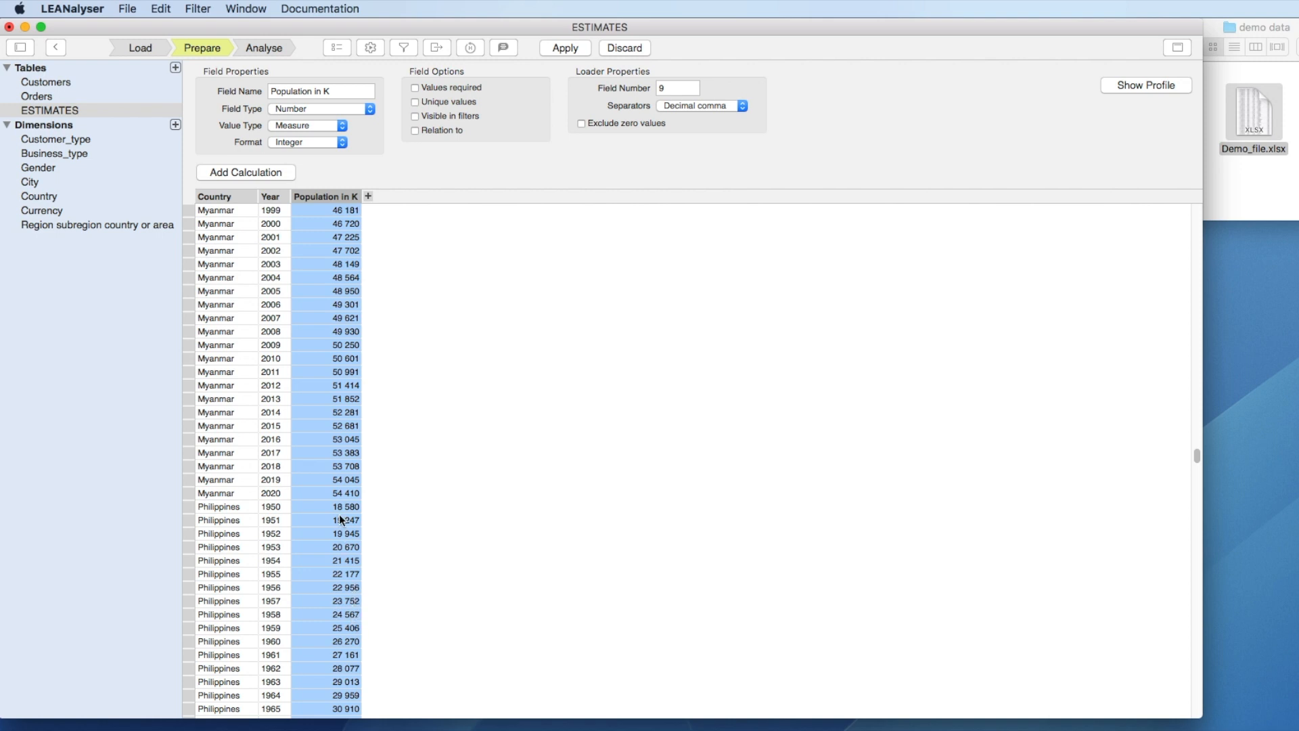
Rename the ESTIMATES table as Population UN and apply the change
left_click(336, 48)
left_click(296, 89)
left_click_drag(296, 86, 217, 84)
type("Population UN")
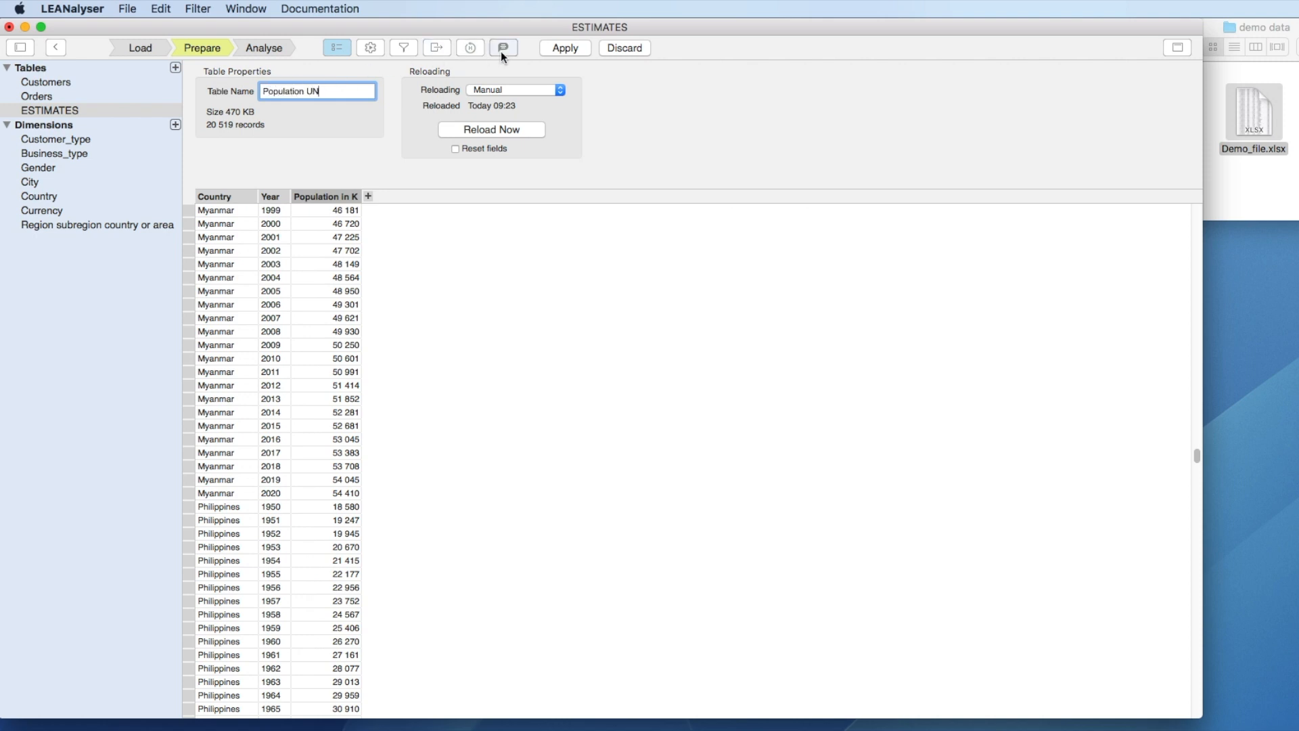
left_click(554, 49)
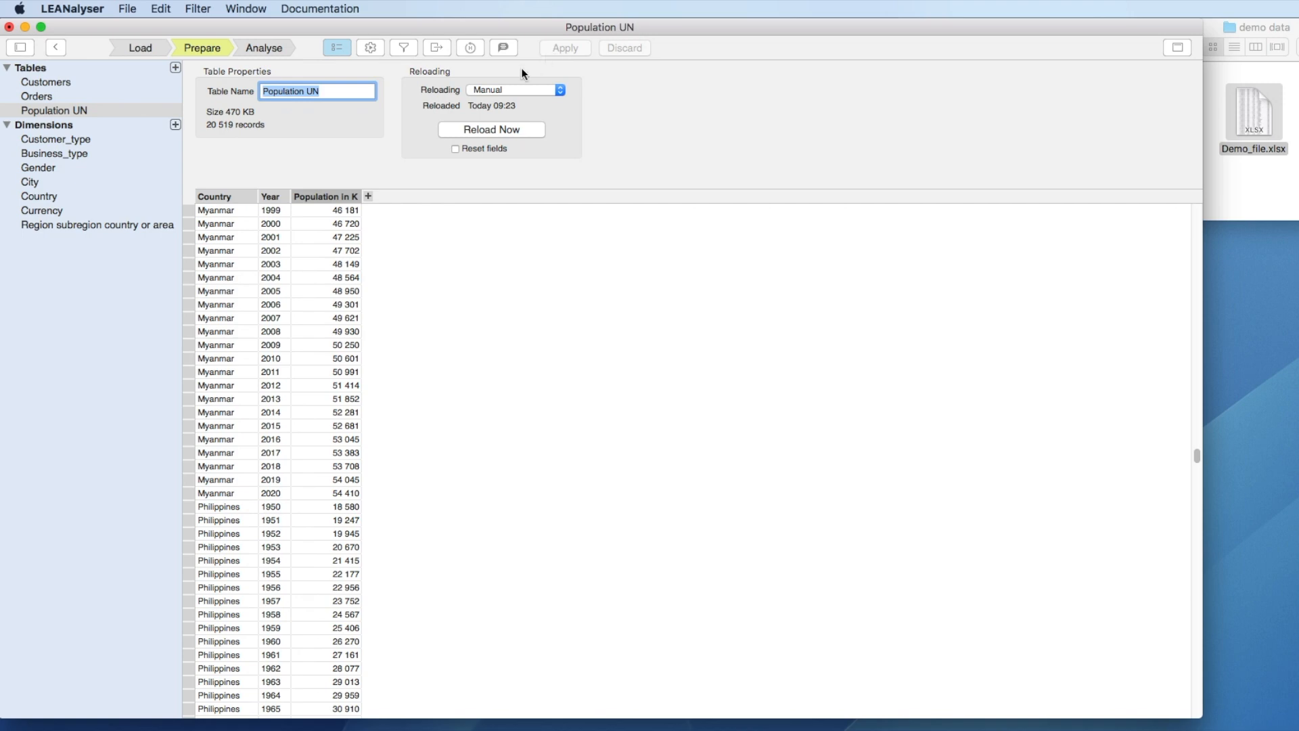
Relate the Country field of the Customers table to Population UN.Country and apply the relation
left_click(111, 86)
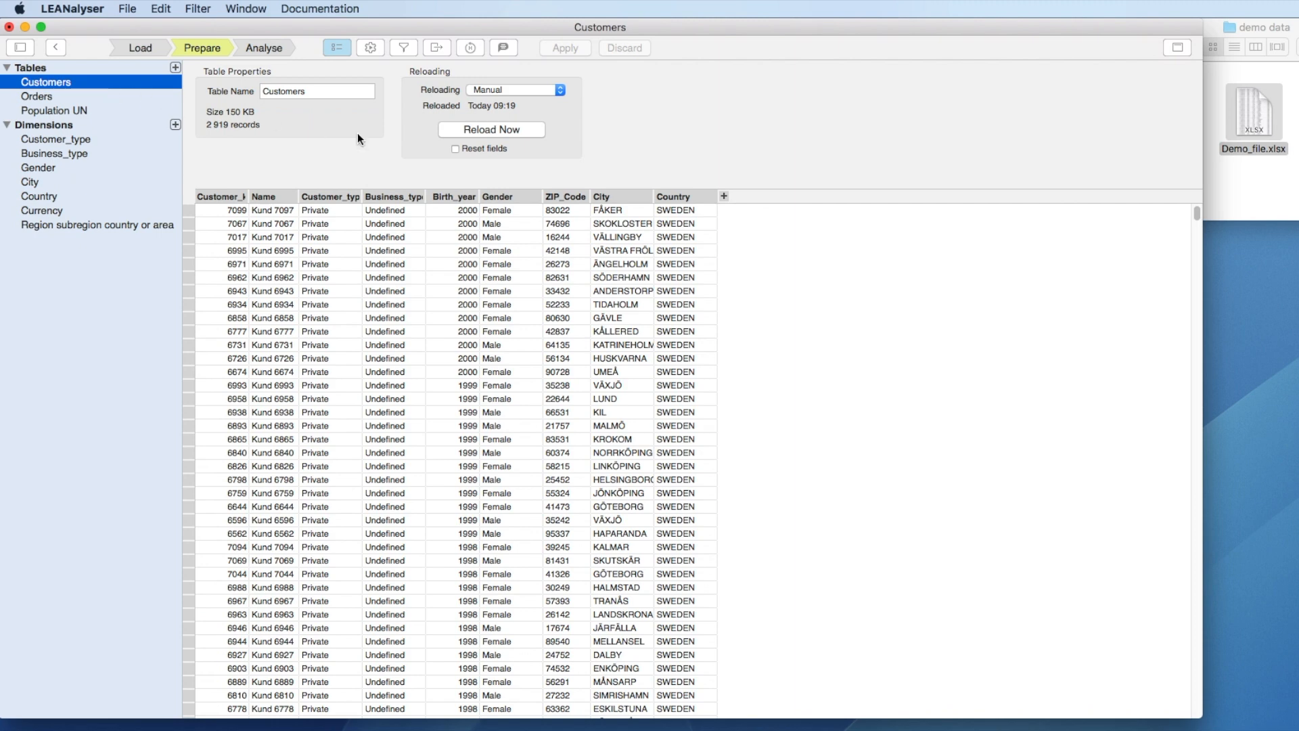
left_click(667, 197)
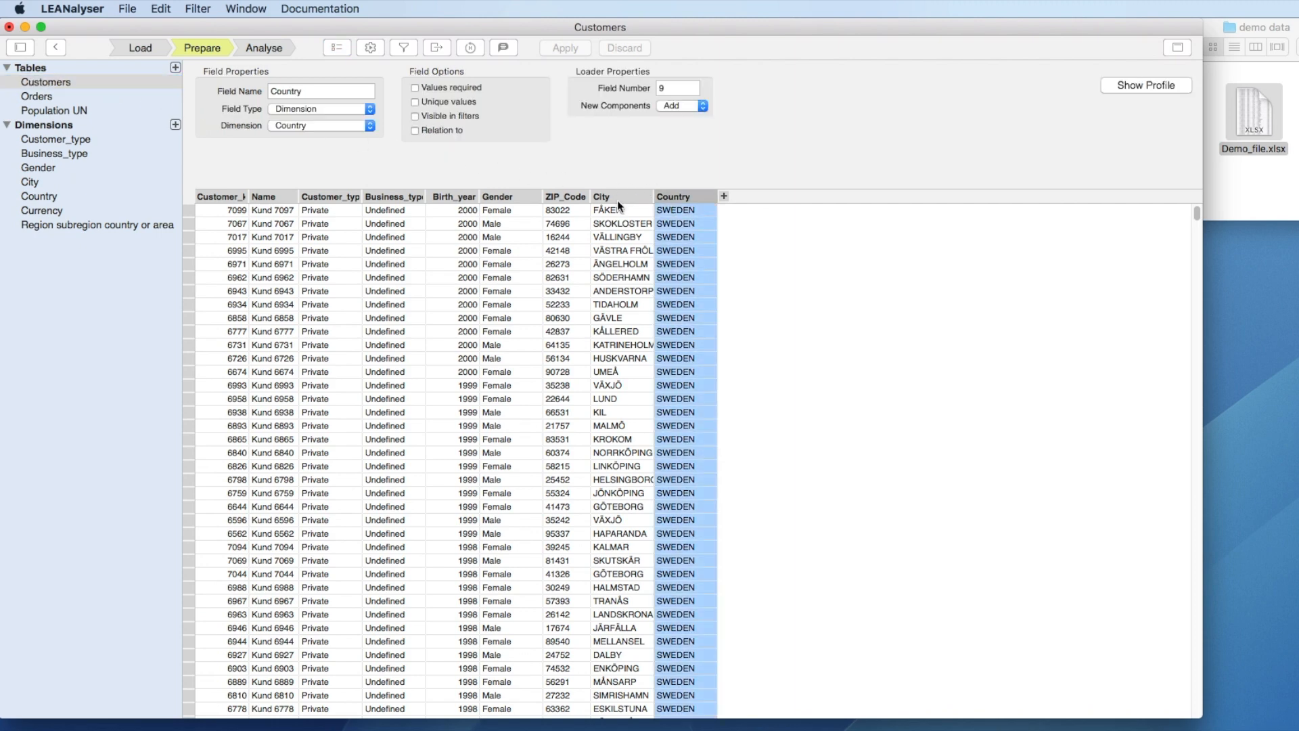
left_click(458, 131)
left_click(469, 141)
left_click(469, 165)
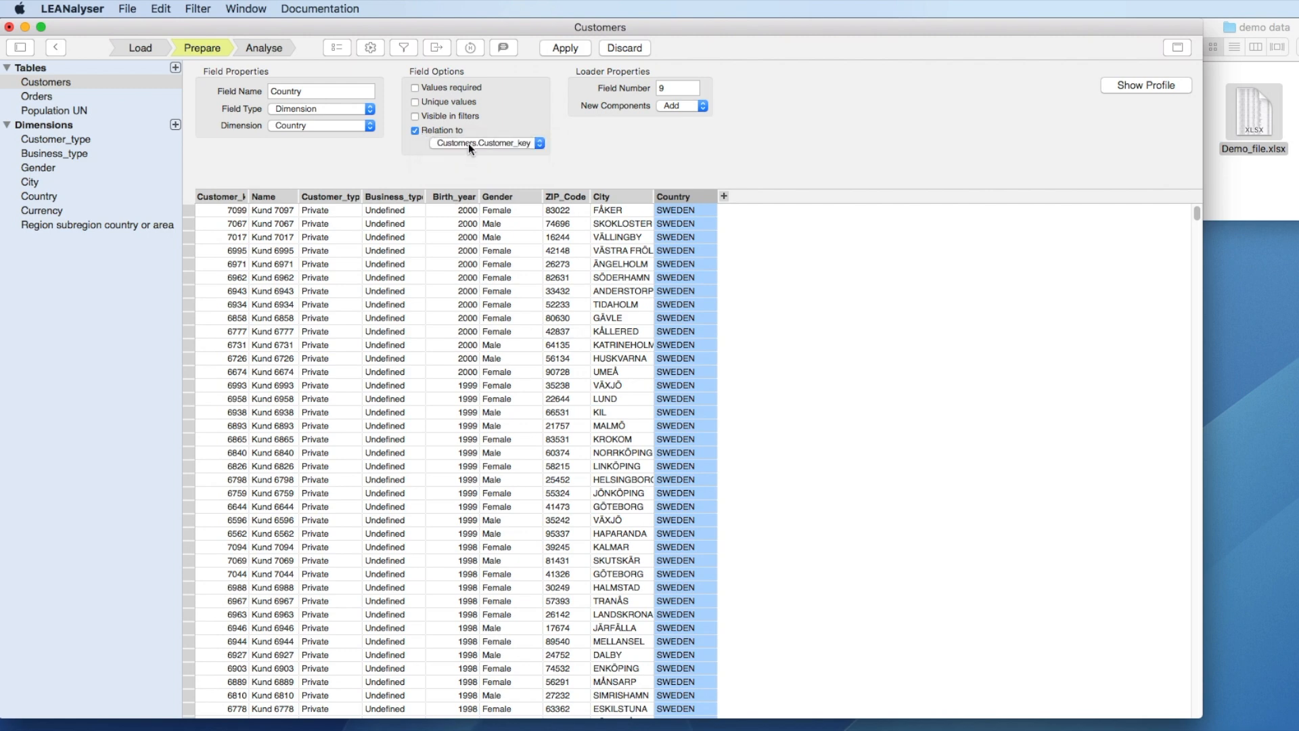
left_click(469, 143)
left_click(474, 327)
left_click(566, 48)
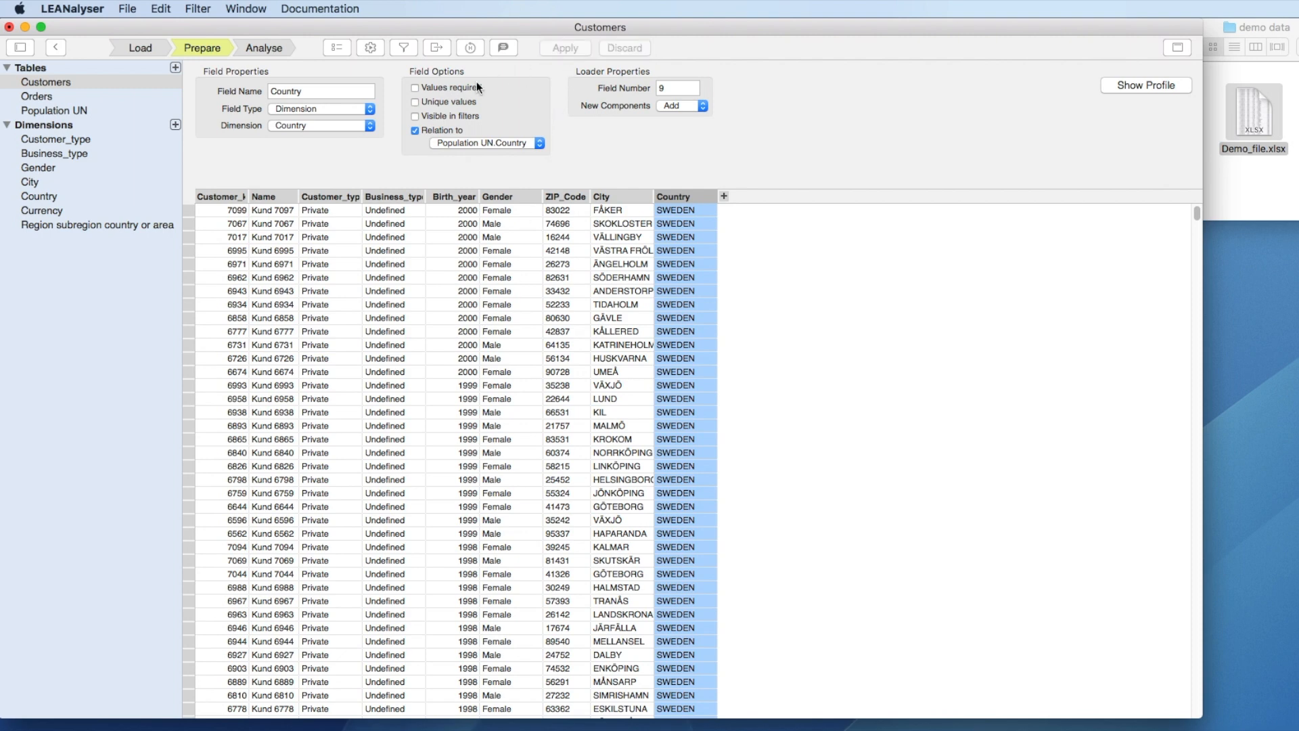
Change the reloading setting of the Population UN table and apply it
left_click(114, 109)
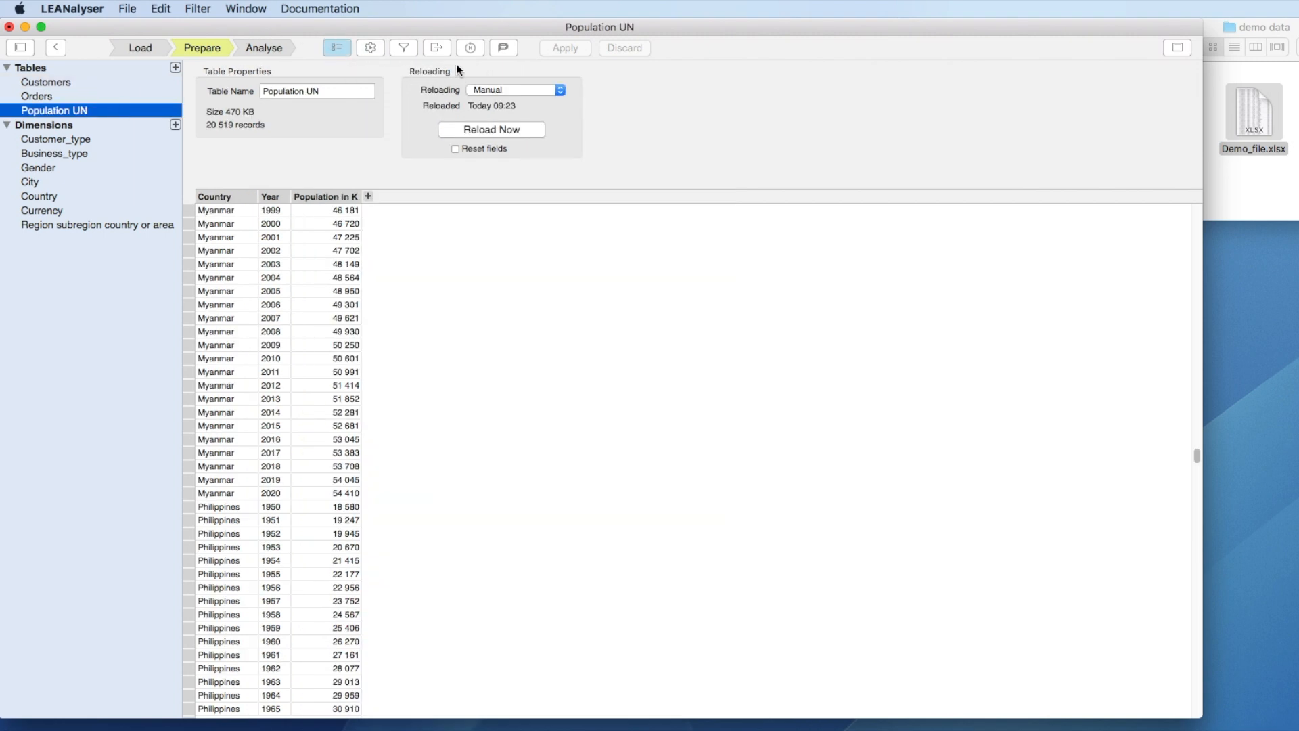
left_click(521, 88)
left_click(519, 122)
left_click(566, 48)
Compare the Population UN source data at the Load stage with Unpivot off and on, looking through the year columns and the unpivoted rows
left_click(155, 49)
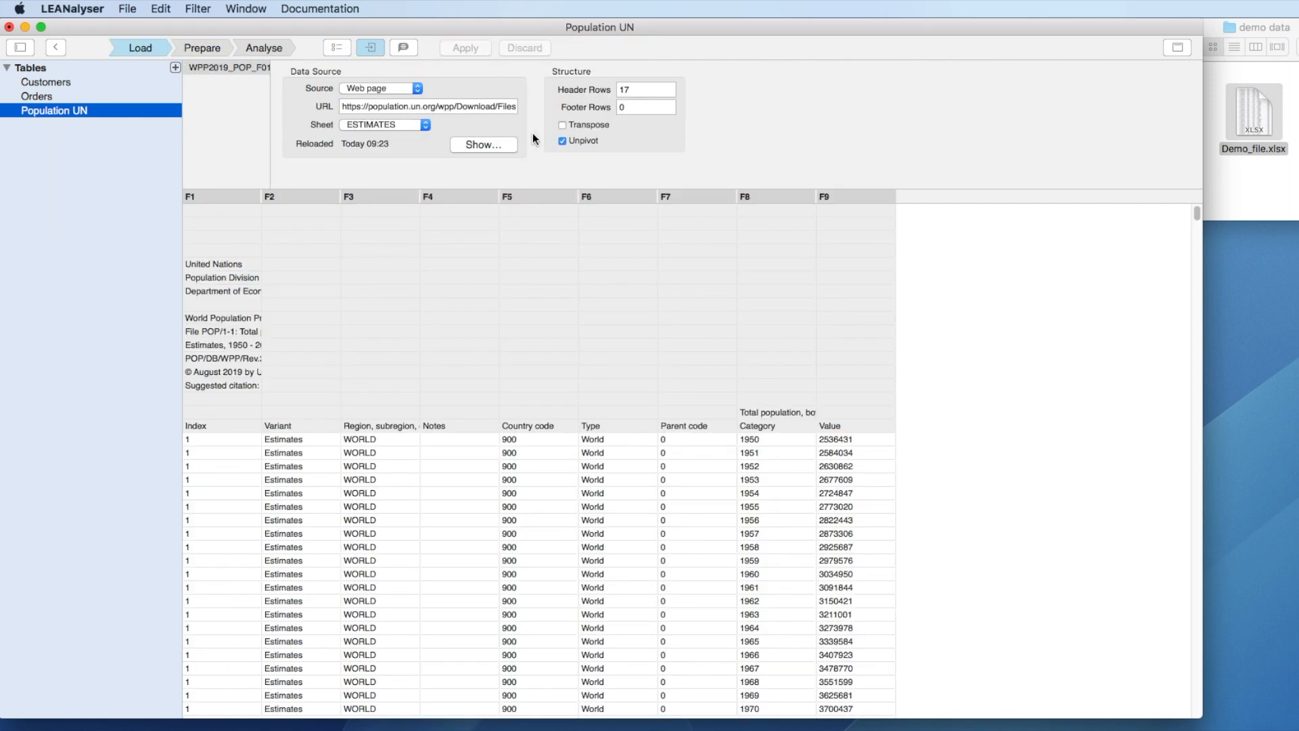
left_click(562, 140)
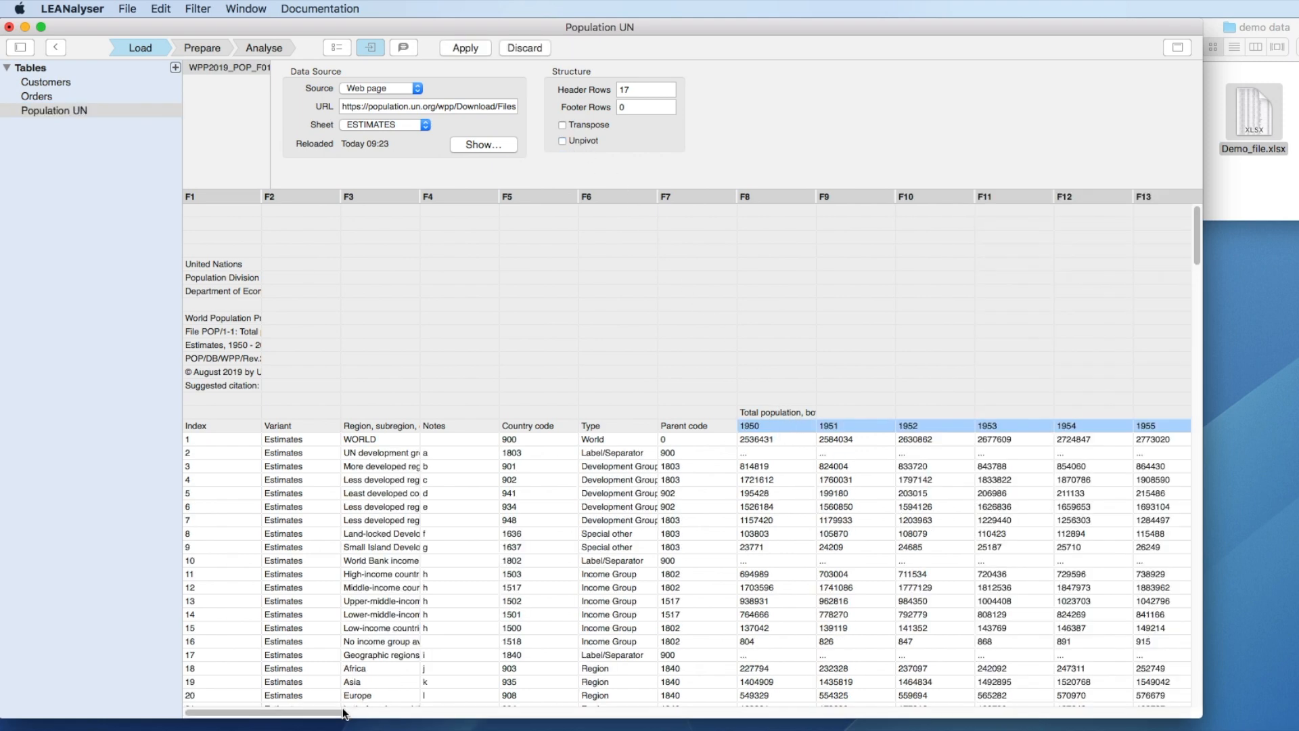
left_click_drag(346, 713, 1232, 707)
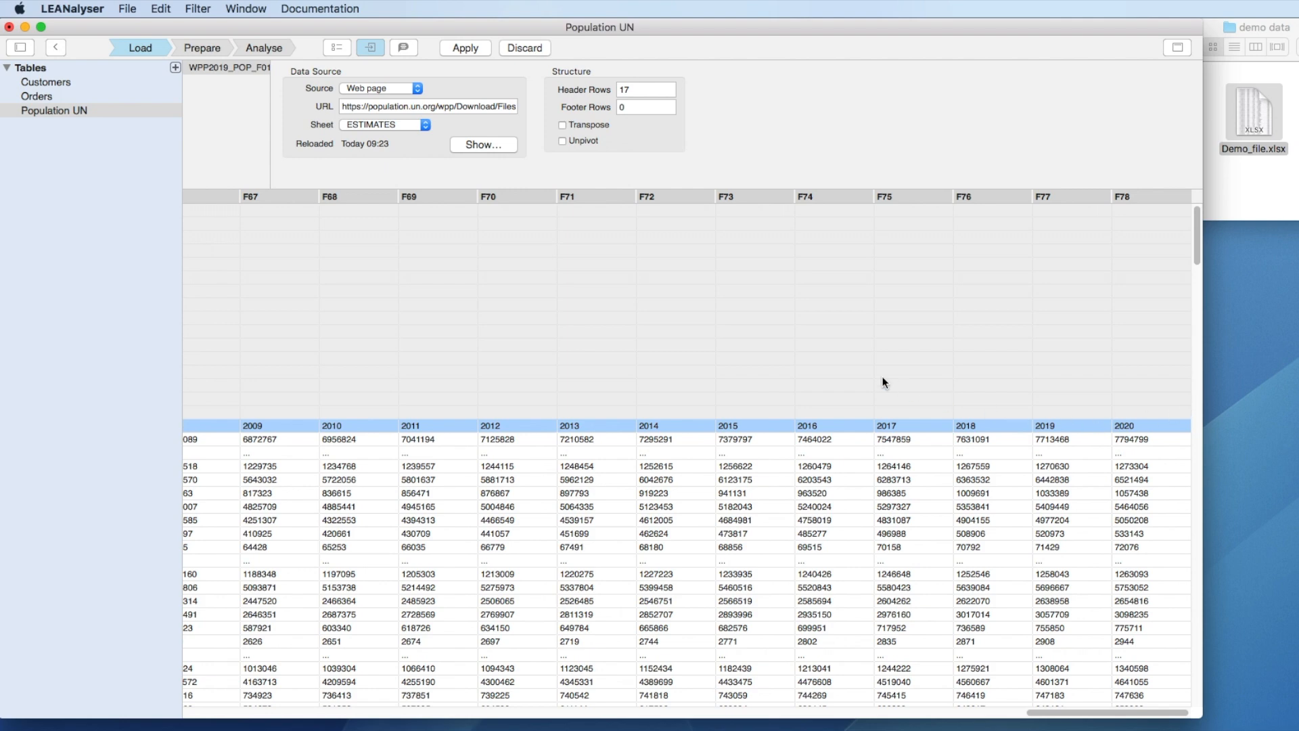
left_click(562, 140)
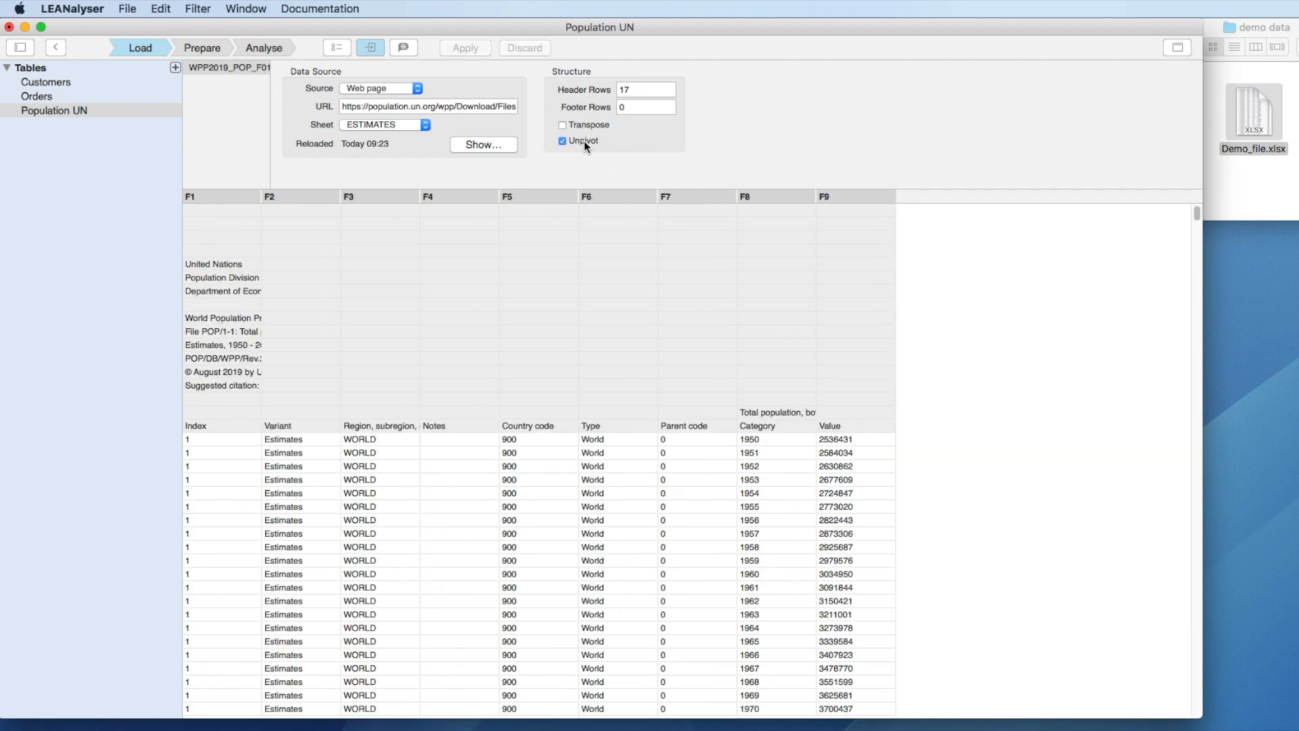
scroll(757, 565, "down", 20)
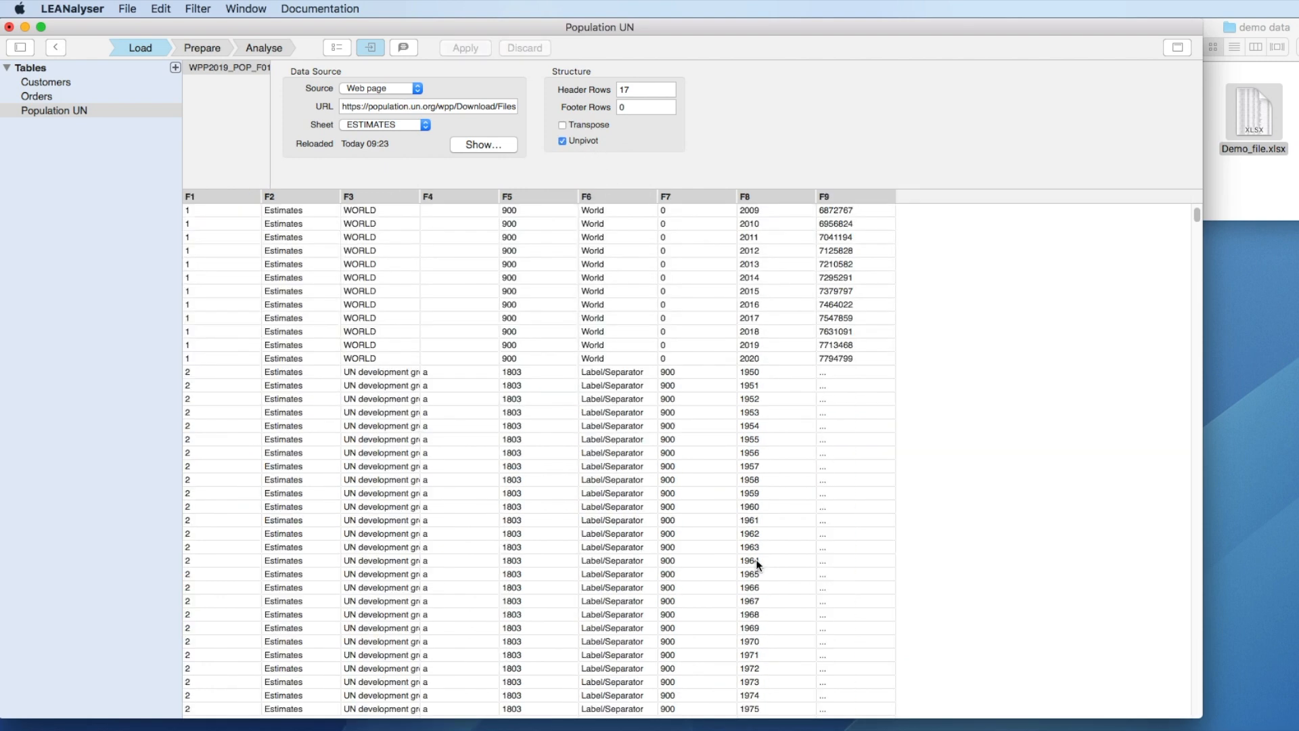
scroll(757, 565, "up", 2)
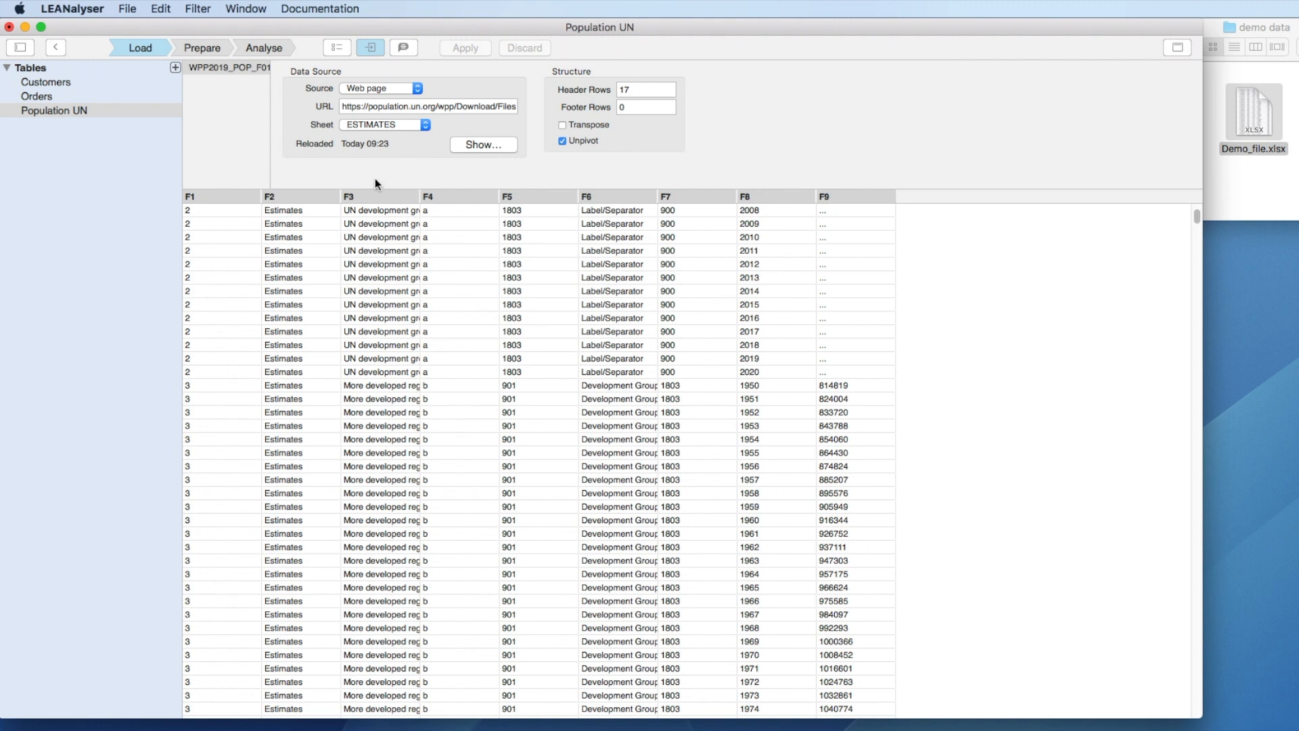
Create a new pivot analysis at the Analyse stage, with Customers as its main table, and calculate it
left_click(275, 53)
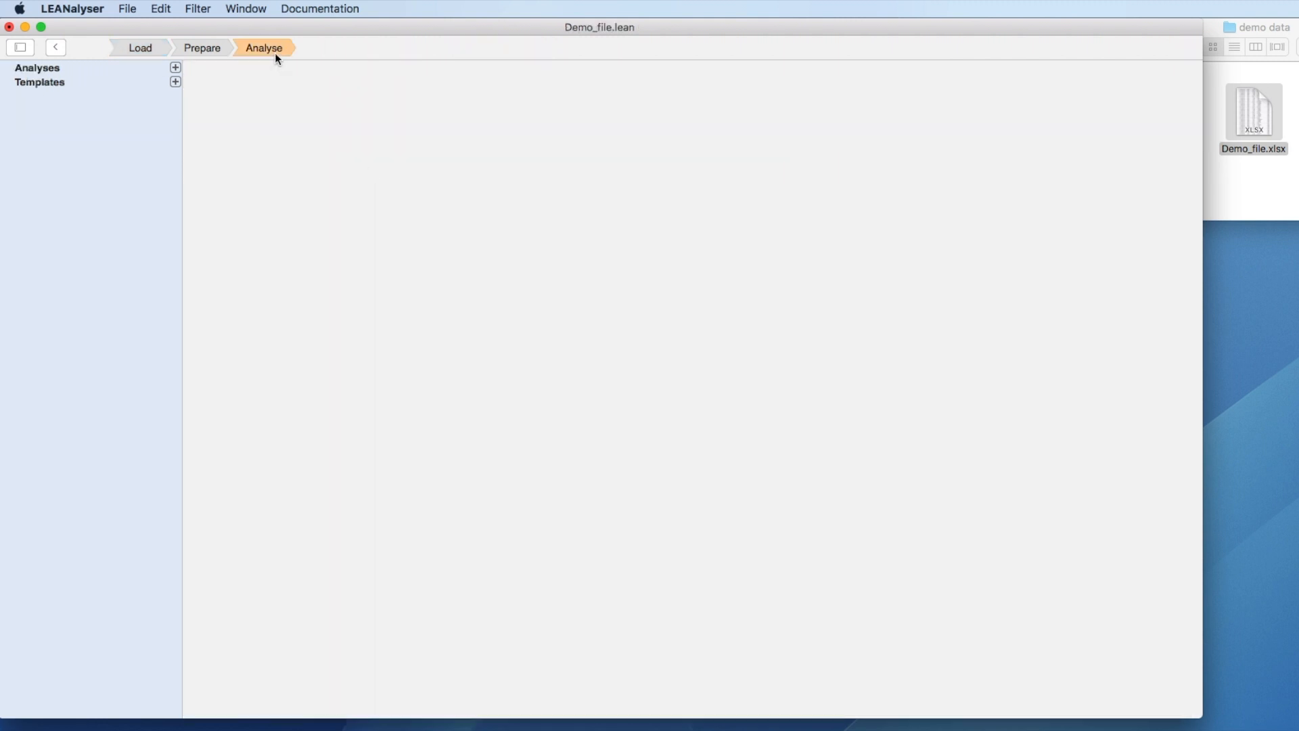
left_click(175, 68)
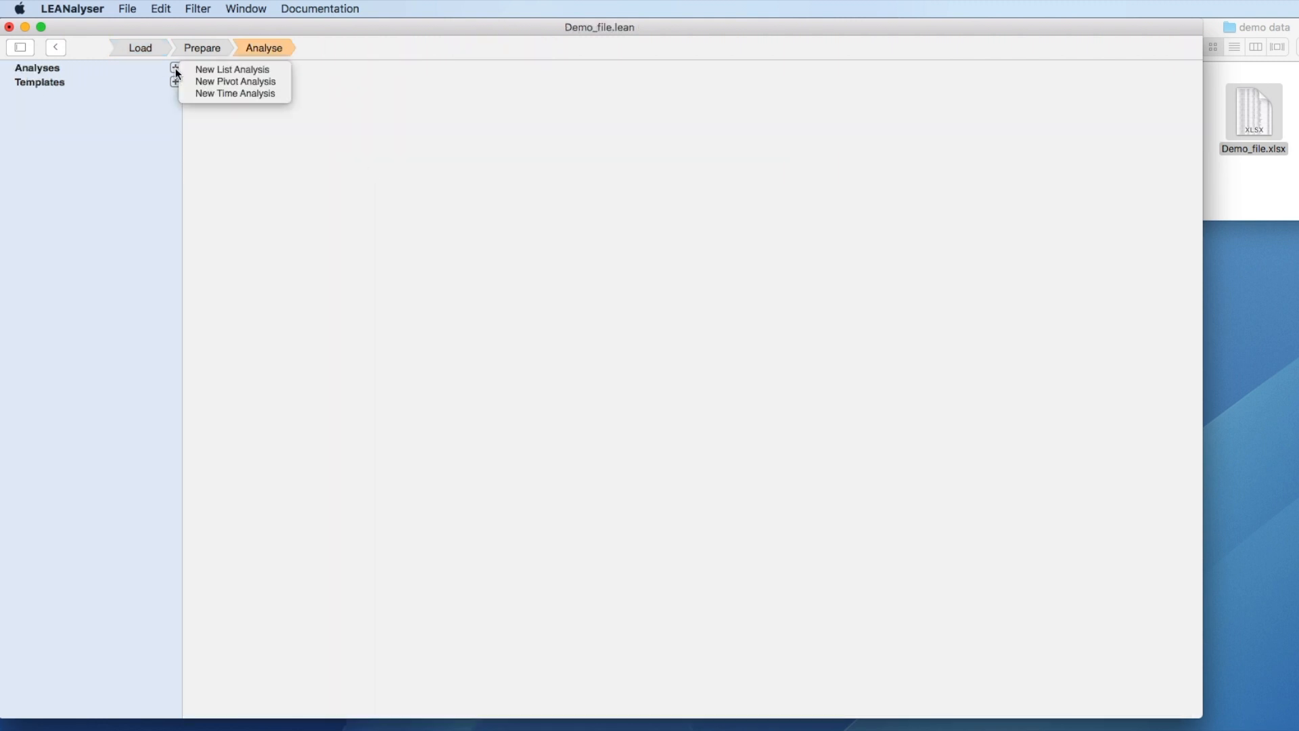
left_click(215, 82)
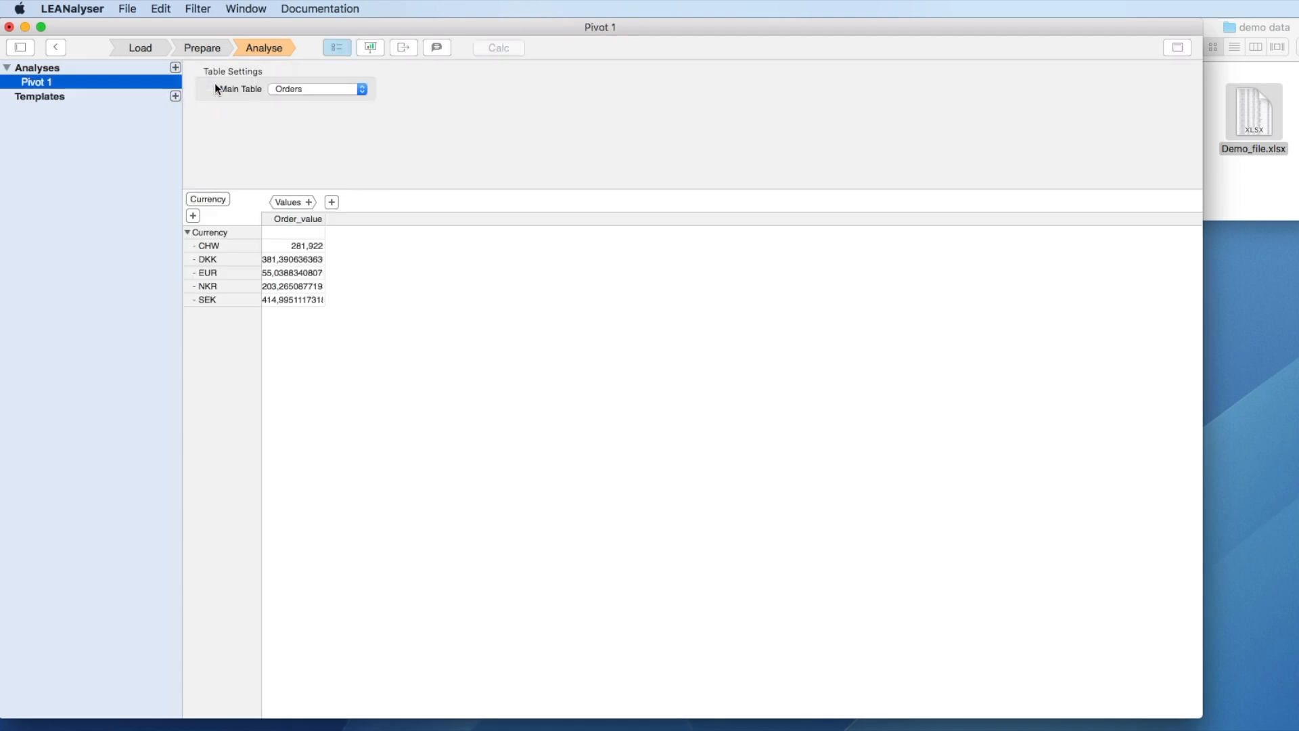
left_click(278, 89)
left_click(279, 78)
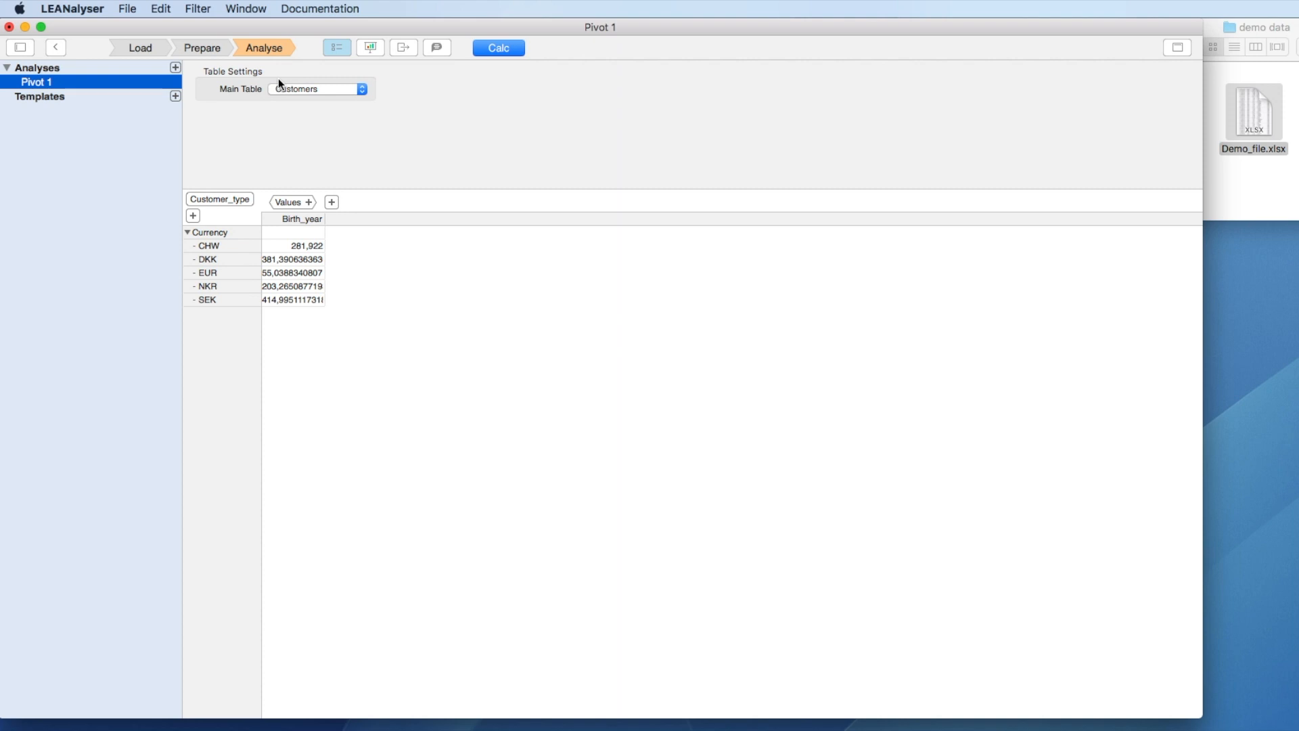
left_click(480, 48)
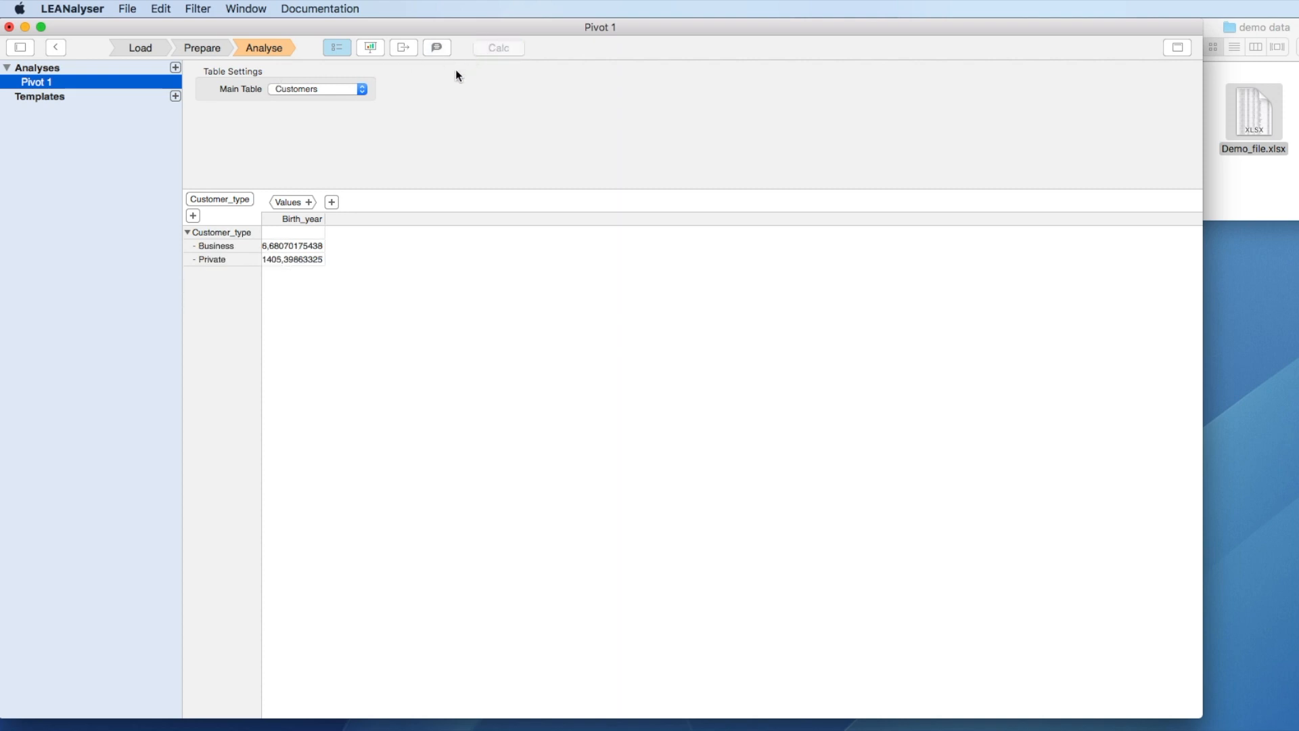
Change the pivot's row category from Customer_type to Country and use Country as the row title
left_click(237, 199)
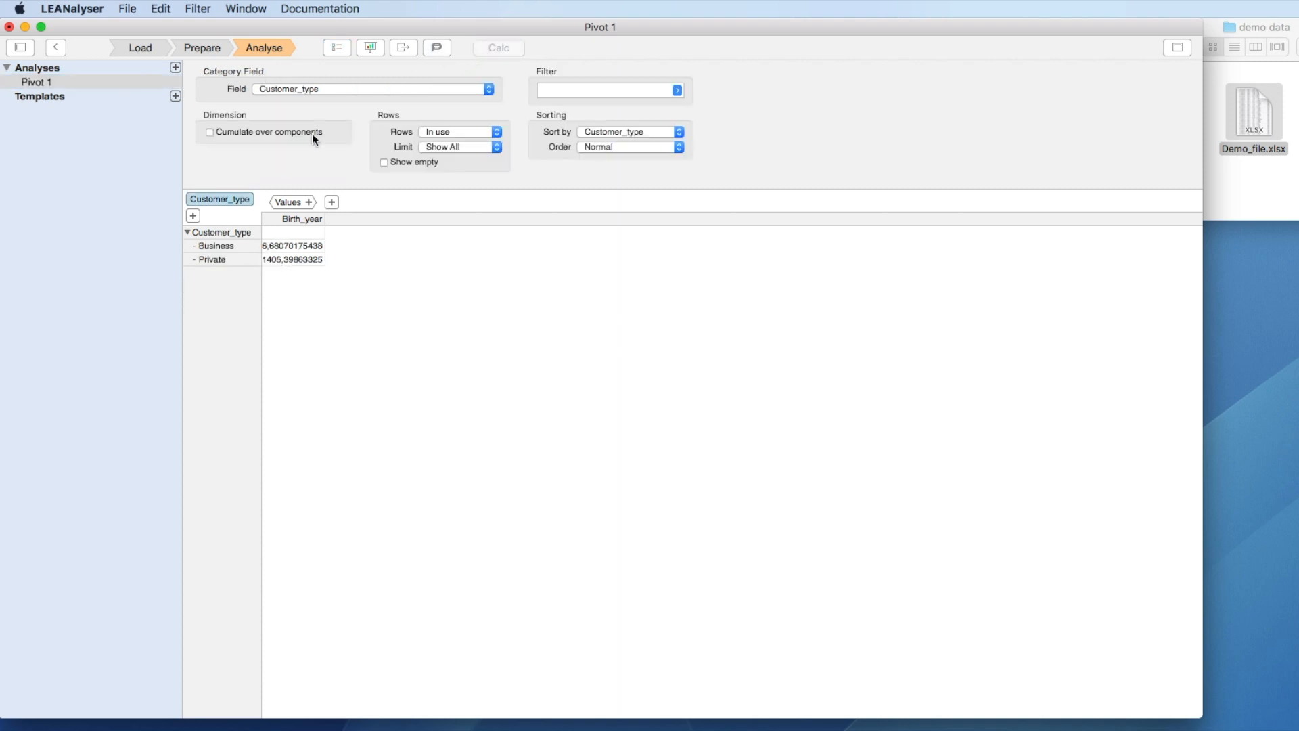
left_click(367, 90)
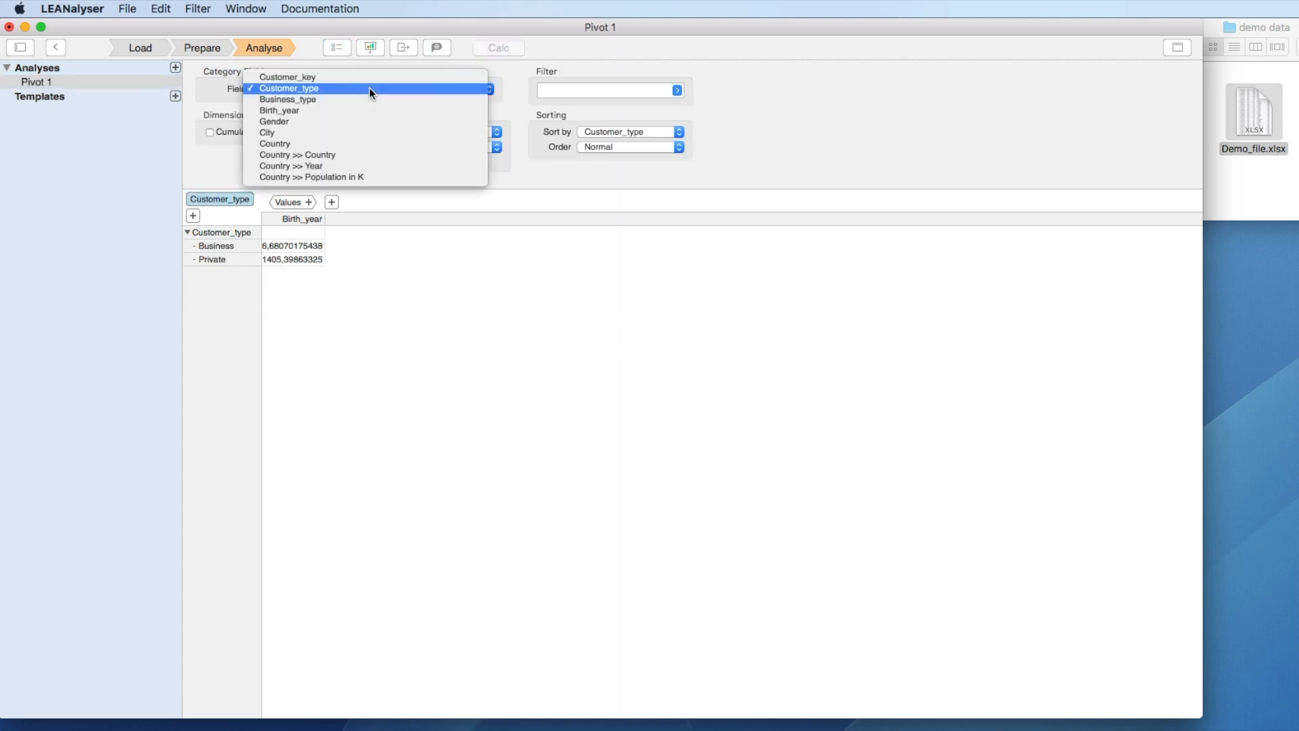
left_click(371, 144)
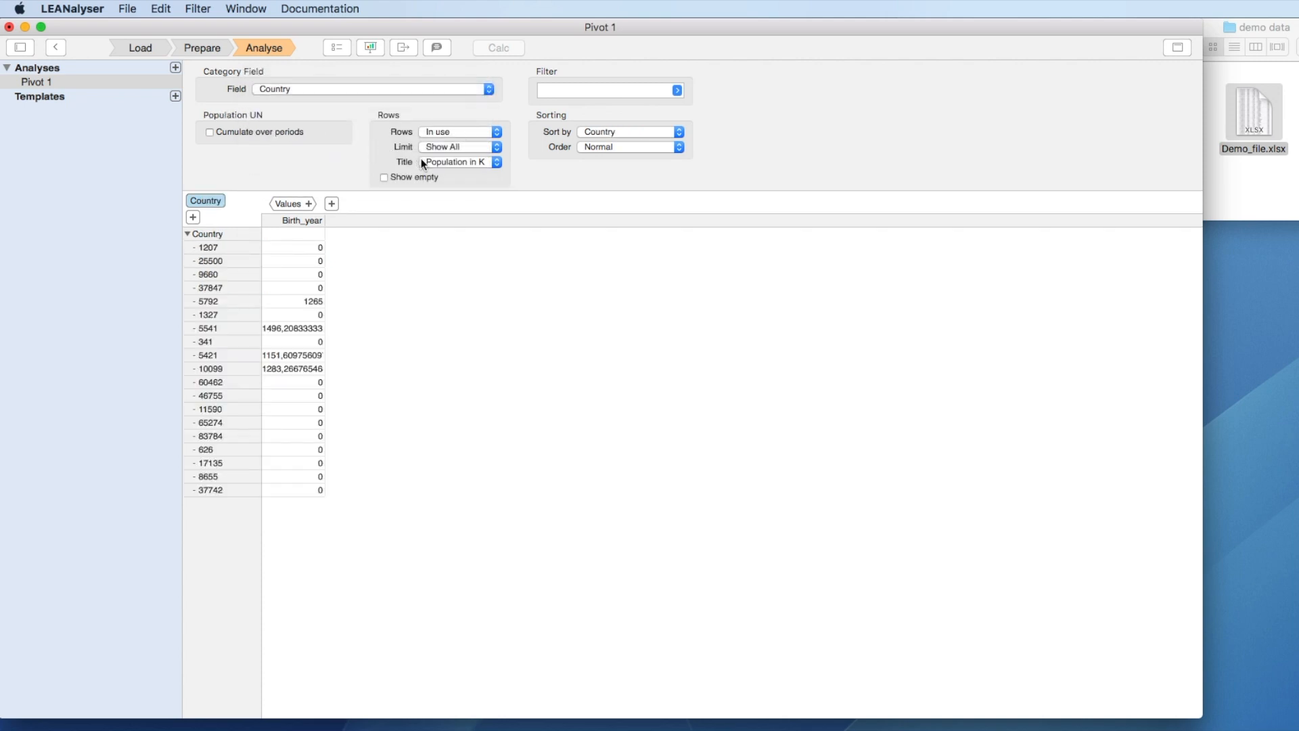
left_click(421, 162)
left_click(436, 140)
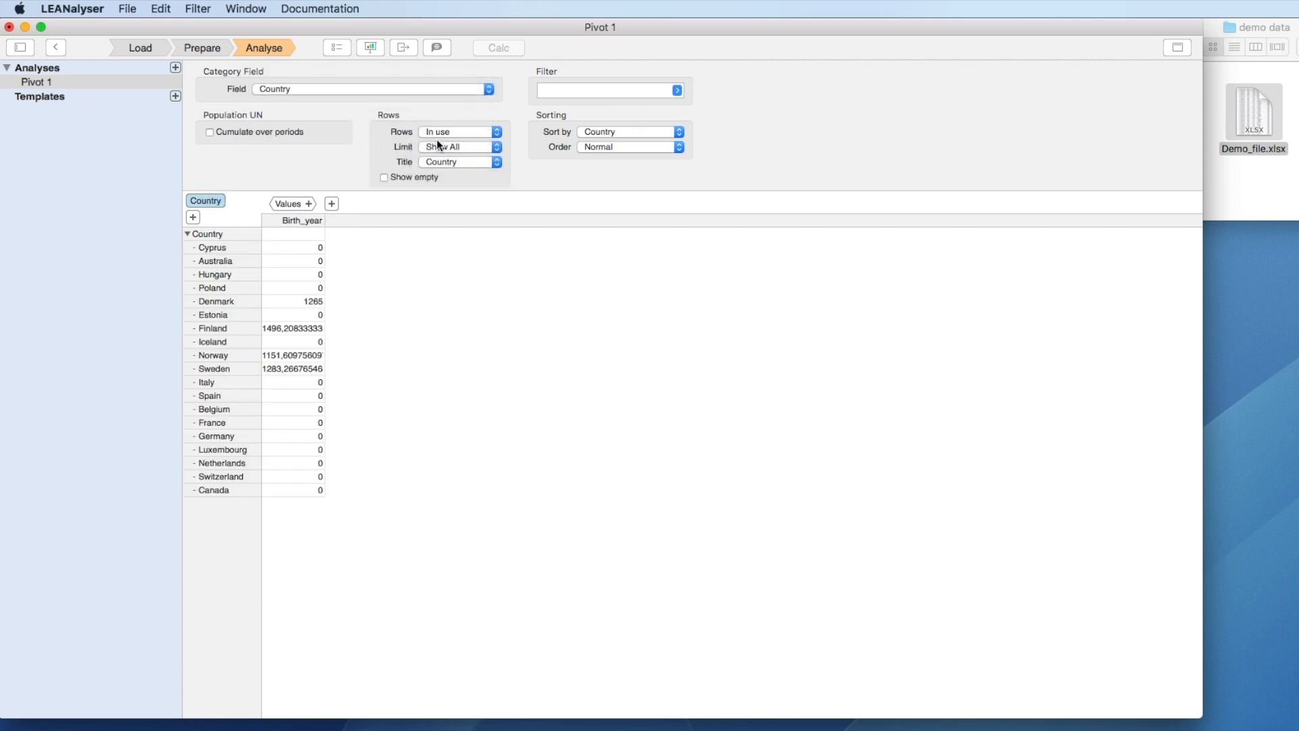
Change the pivot's measure to the Customer_key field with the Unique function
left_click(291, 203)
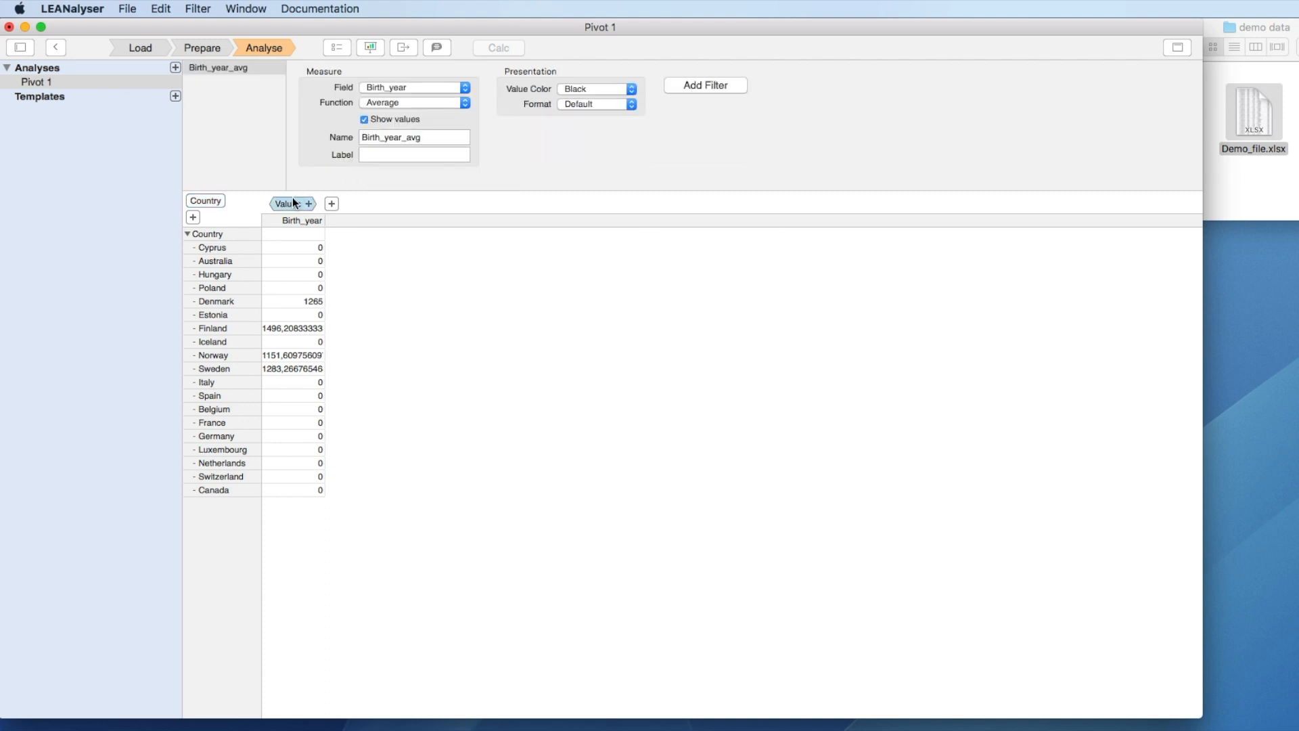
left_click(403, 86)
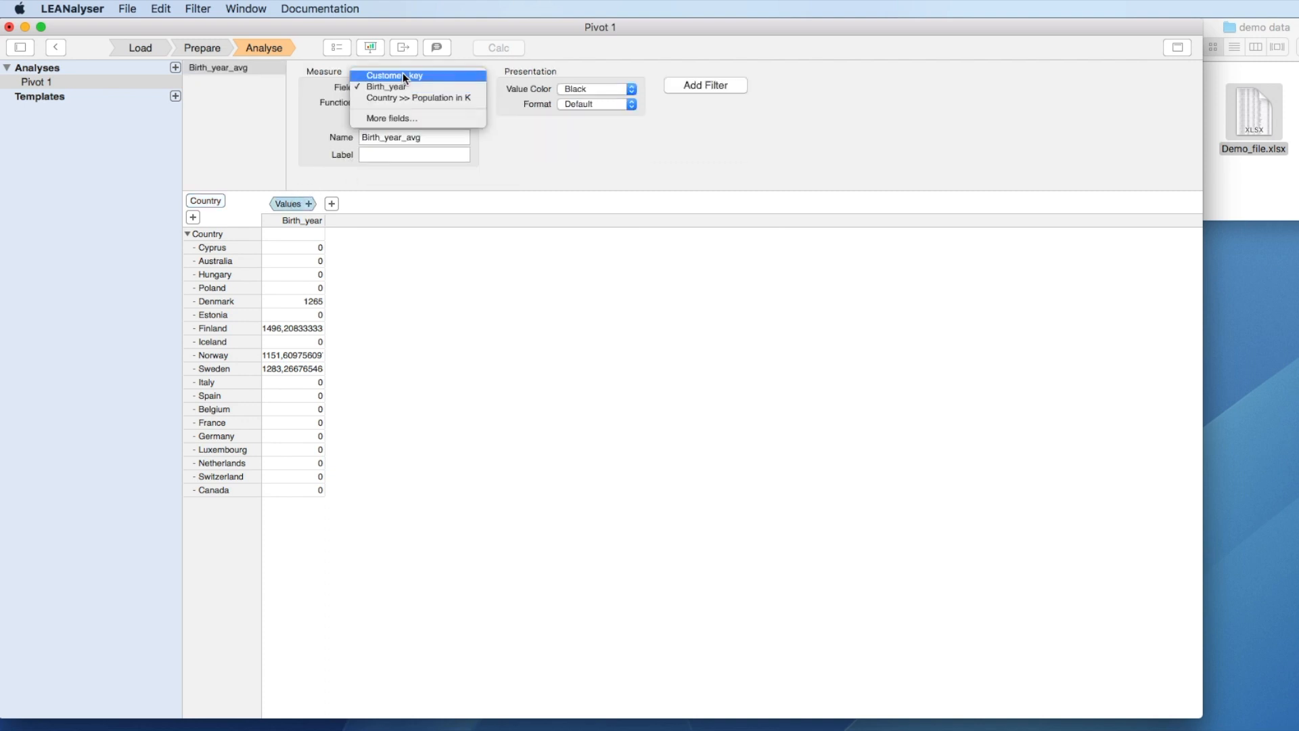
left_click(403, 71)
left_click(404, 102)
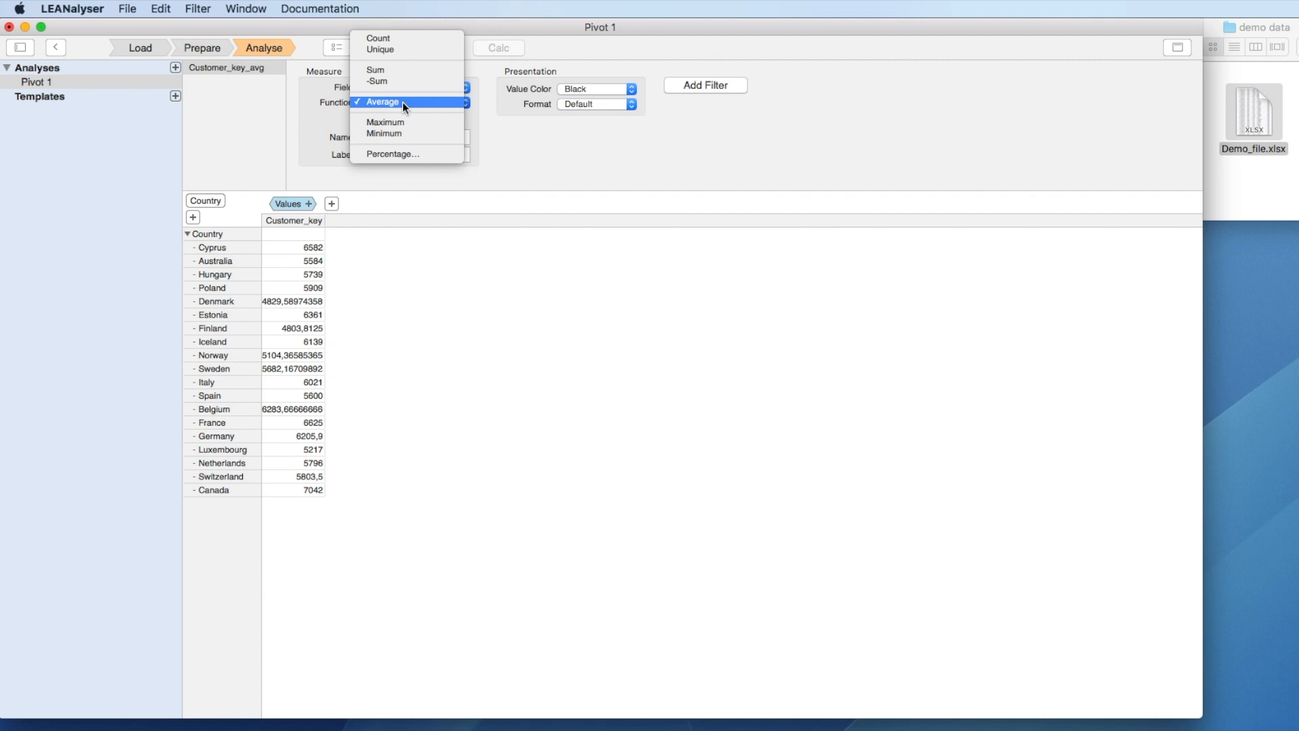
left_click(406, 59)
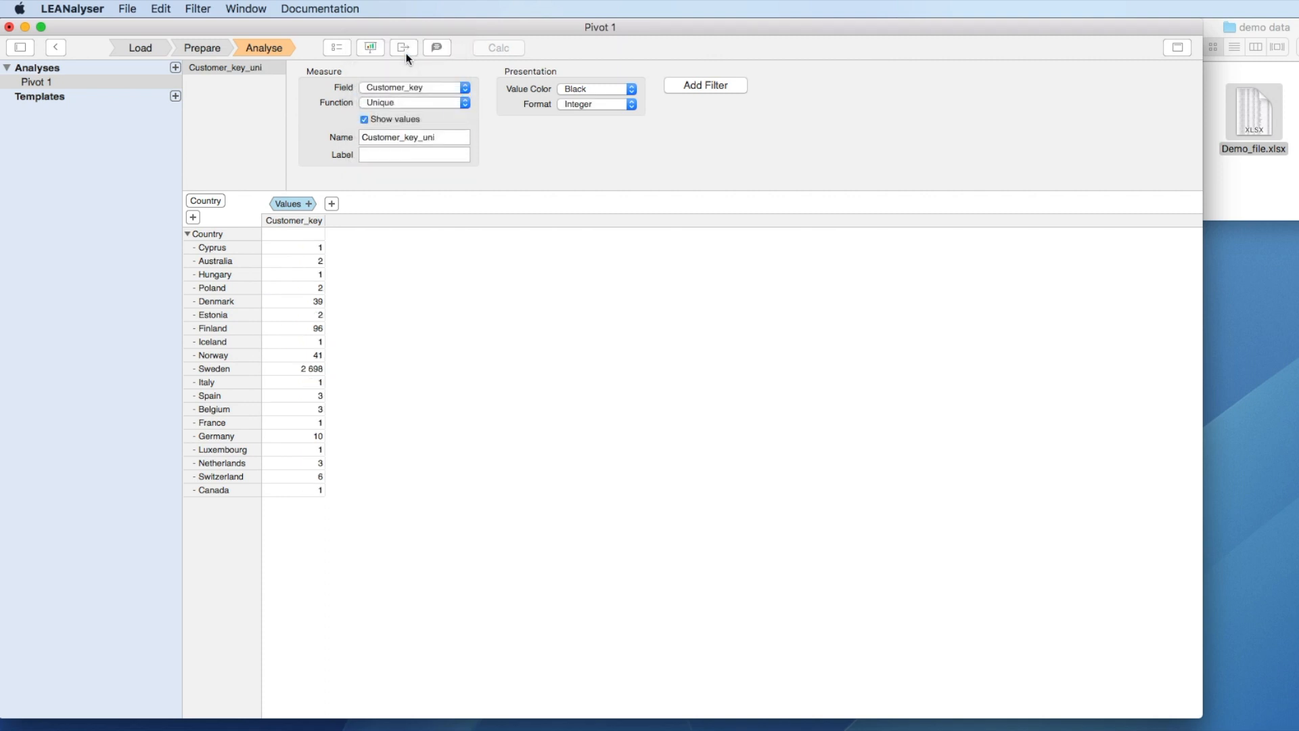
Add Country >> Population in K as a second measure and give its format a thousand separator
left_click(310, 203)
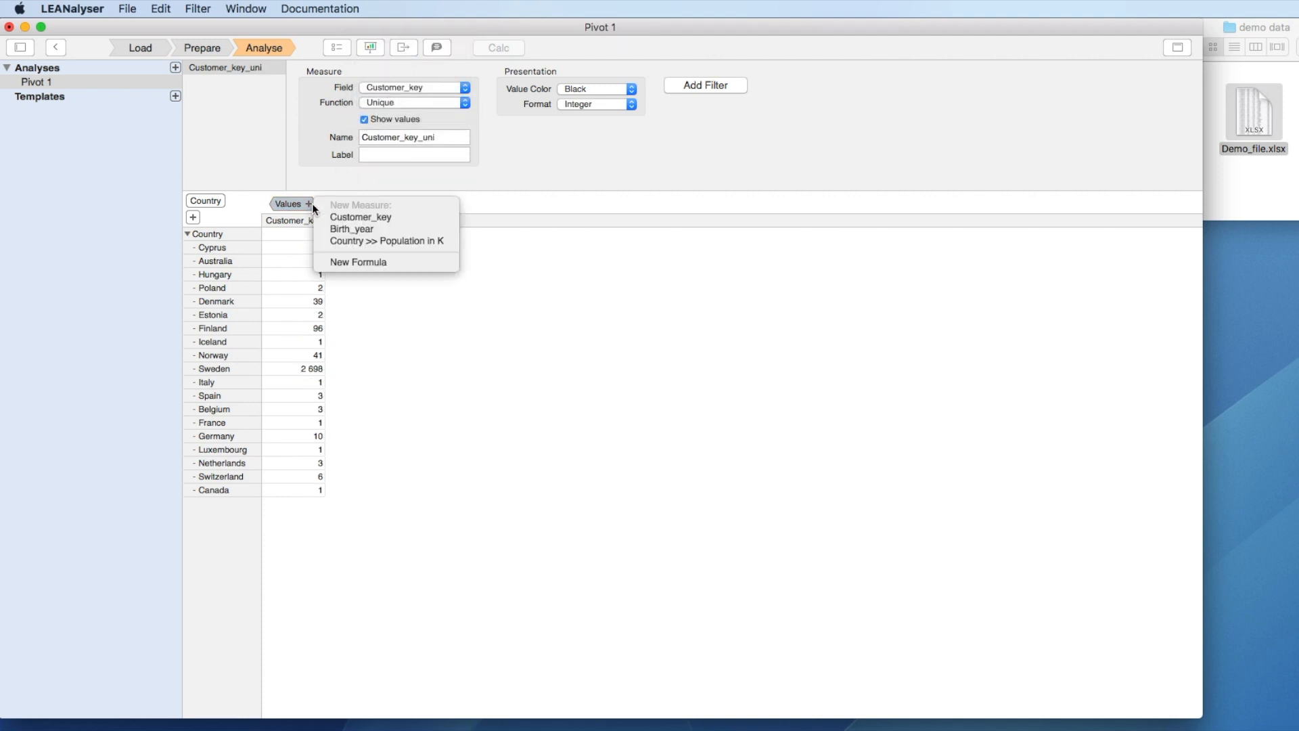
left_click(348, 239)
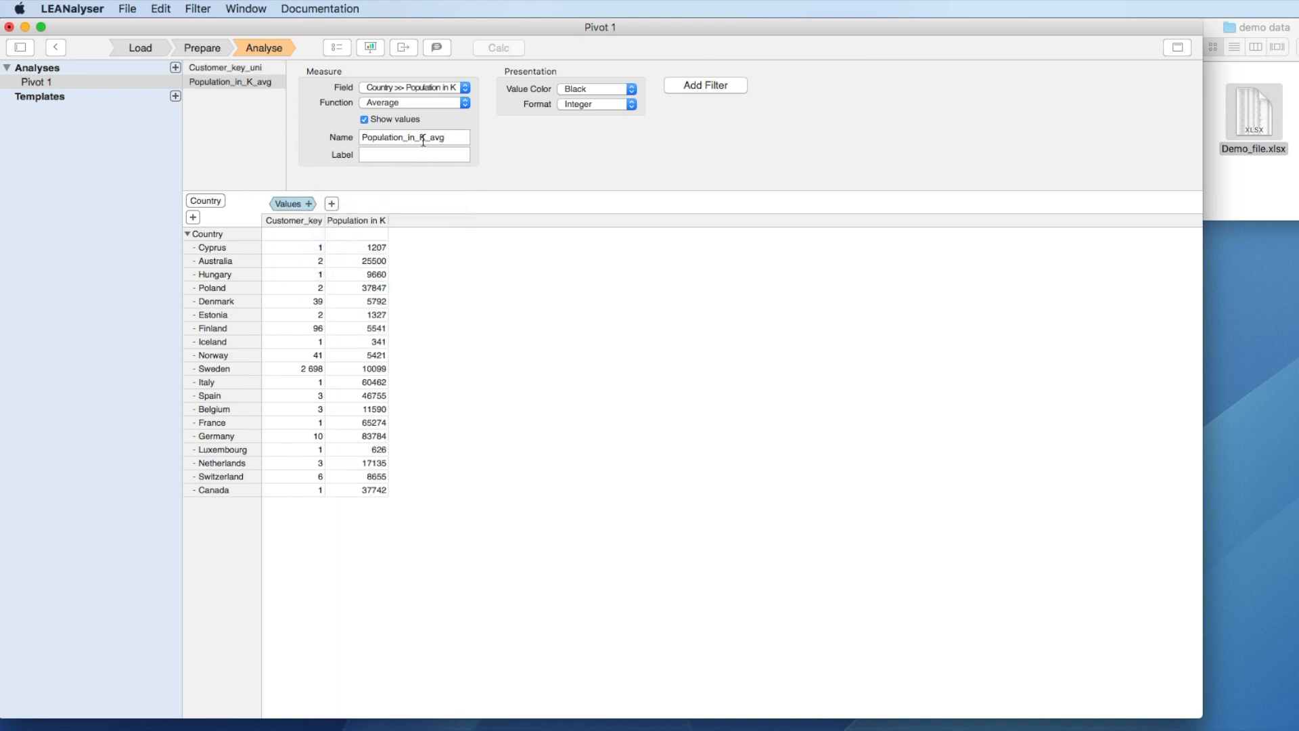
left_click(582, 104)
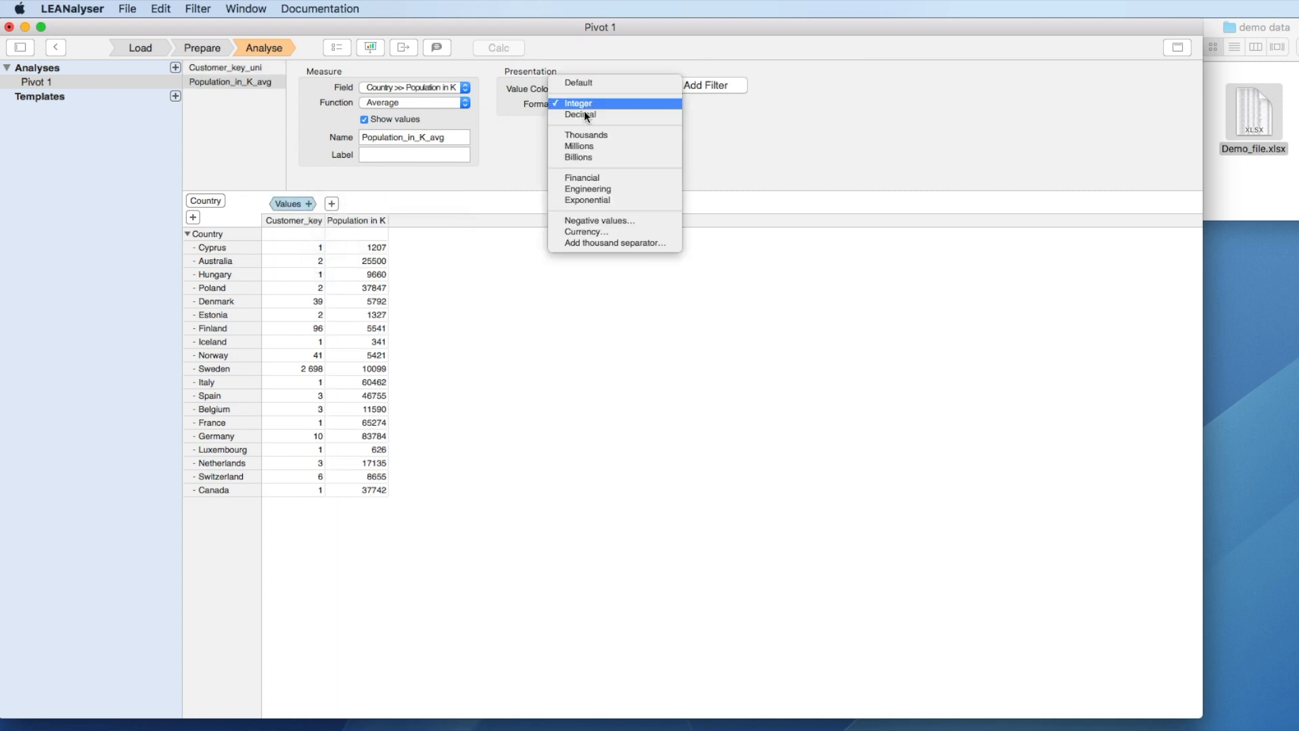
left_click(586, 242)
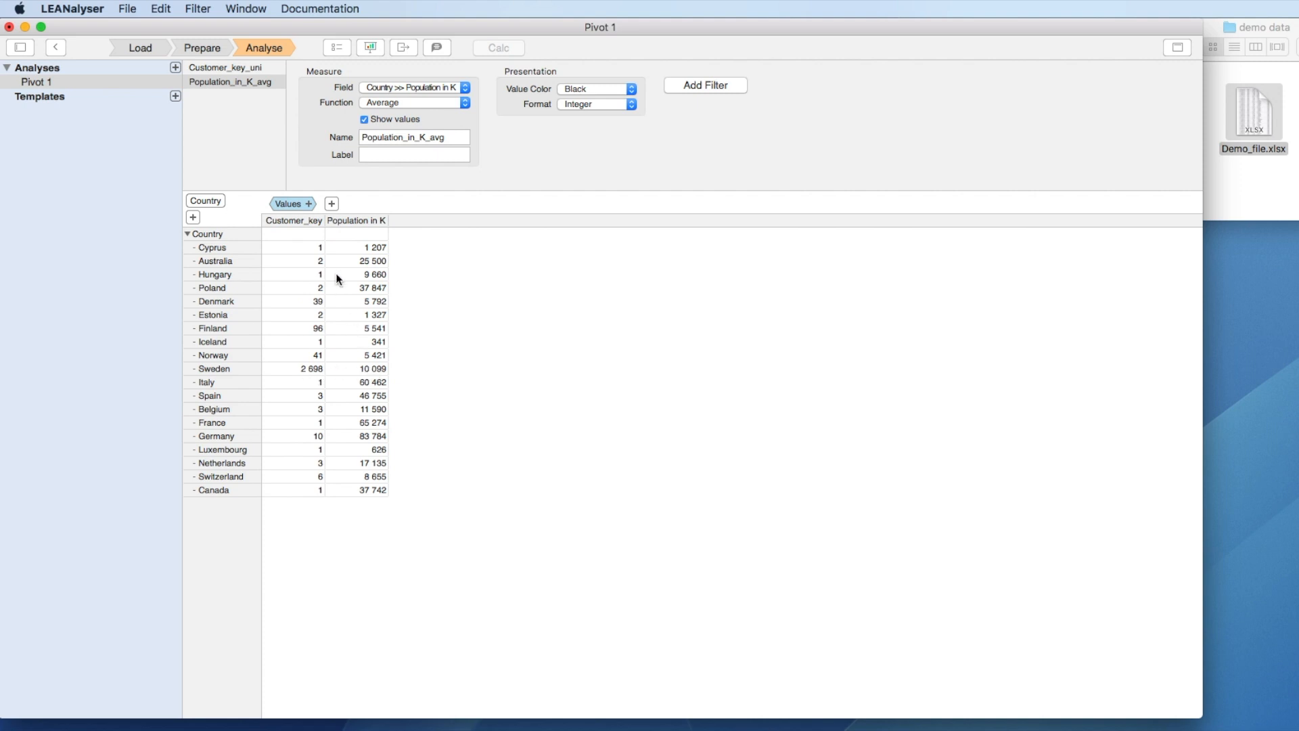
Add a new formula to the pivot values and label it Market share (%)
left_click(310, 204)
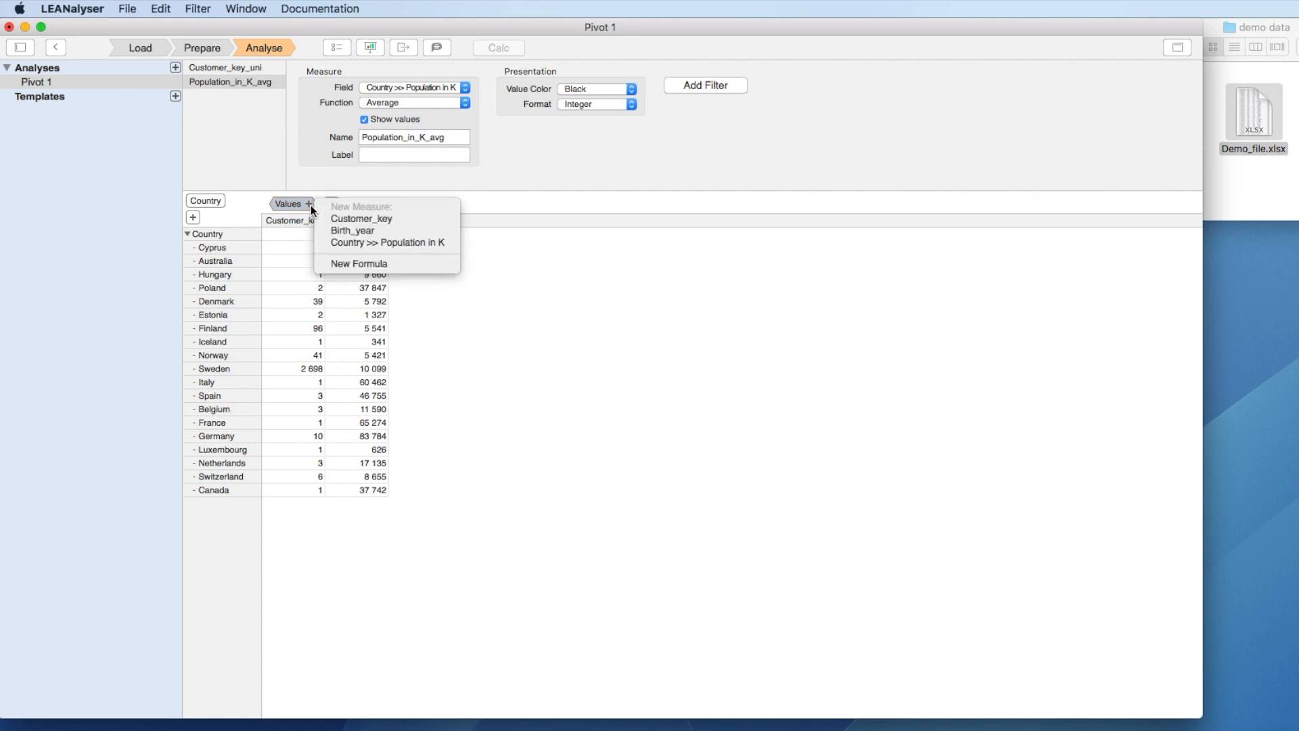
left_click(358, 264)
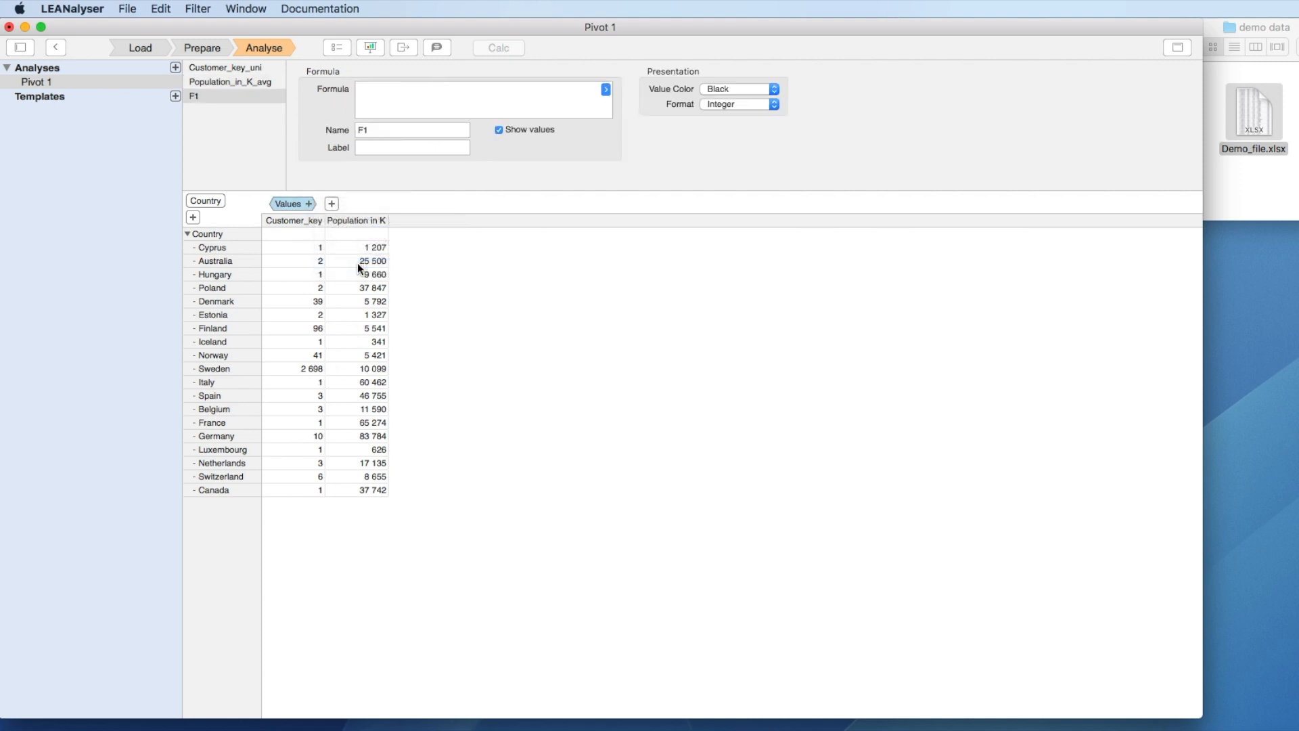
left_click(376, 148)
type("Market share (%)")
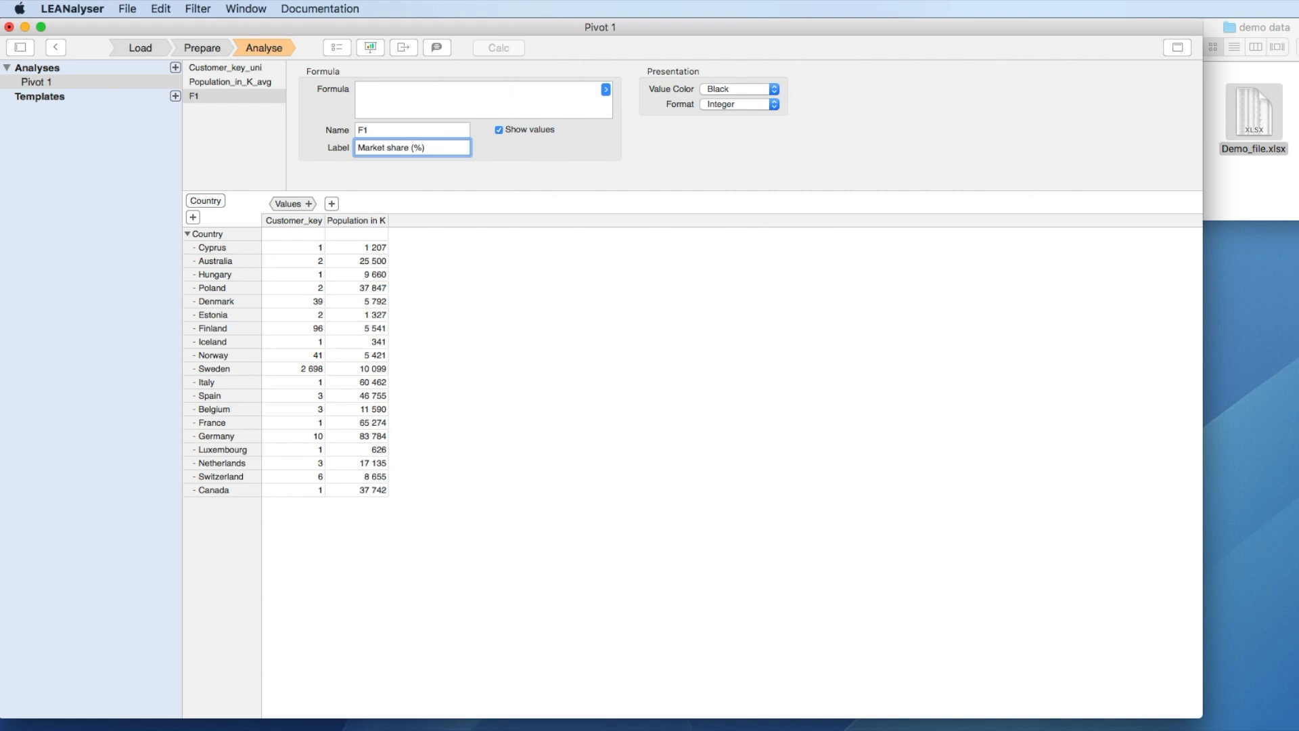
Build the Market share formula as Customer_key_uni / Population_in_K_avg
left_click(382, 104)
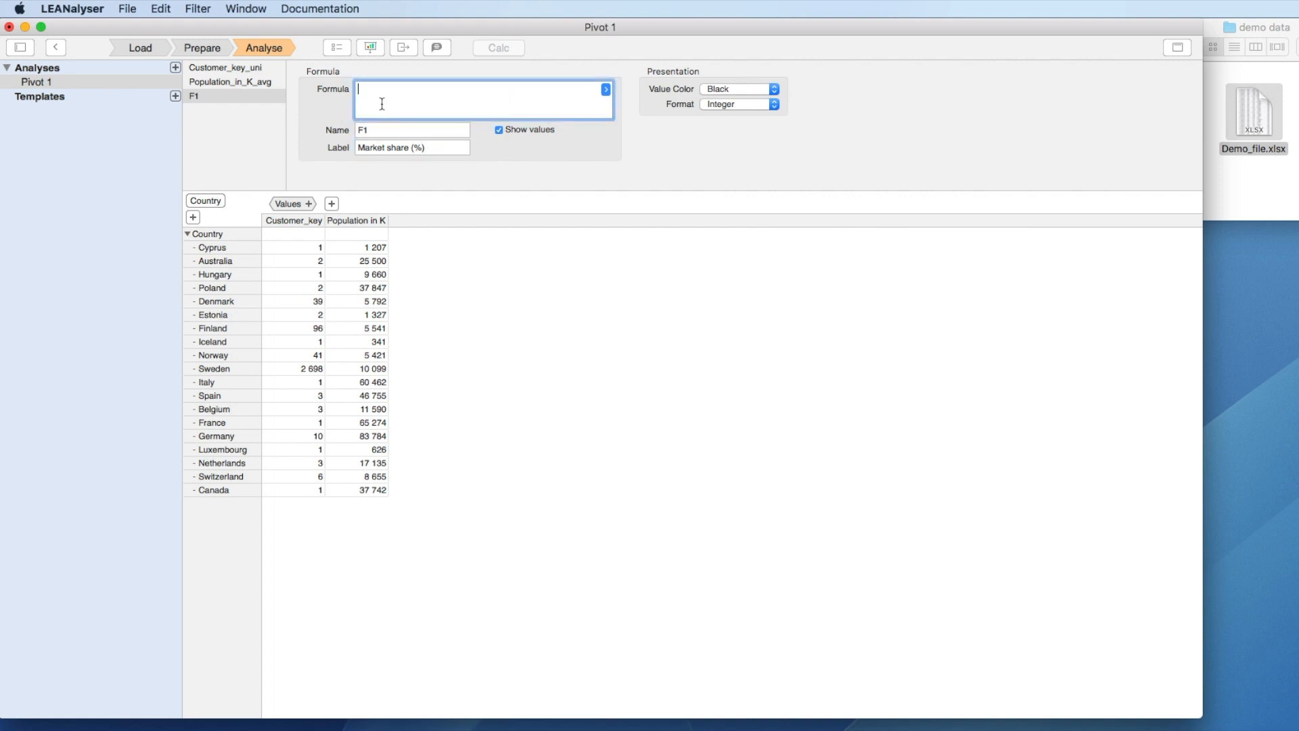
right_click(381, 104)
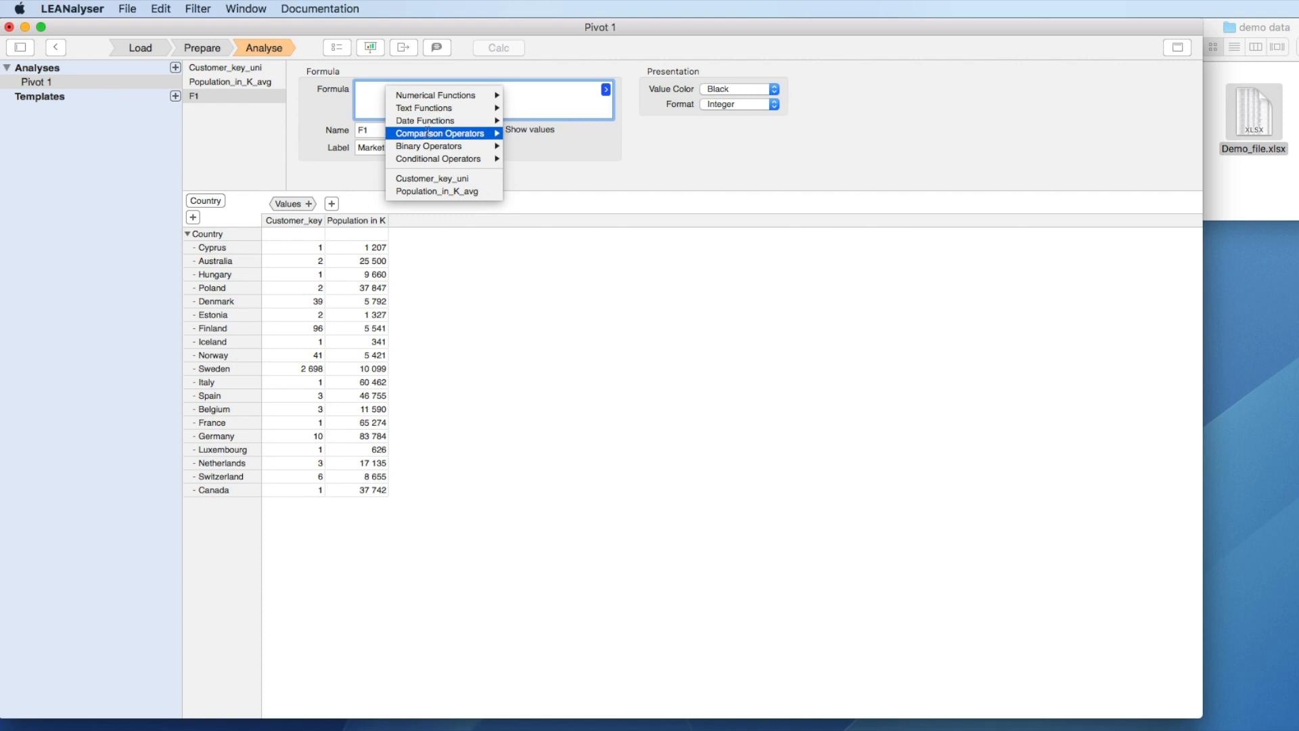
left_click(431, 179)
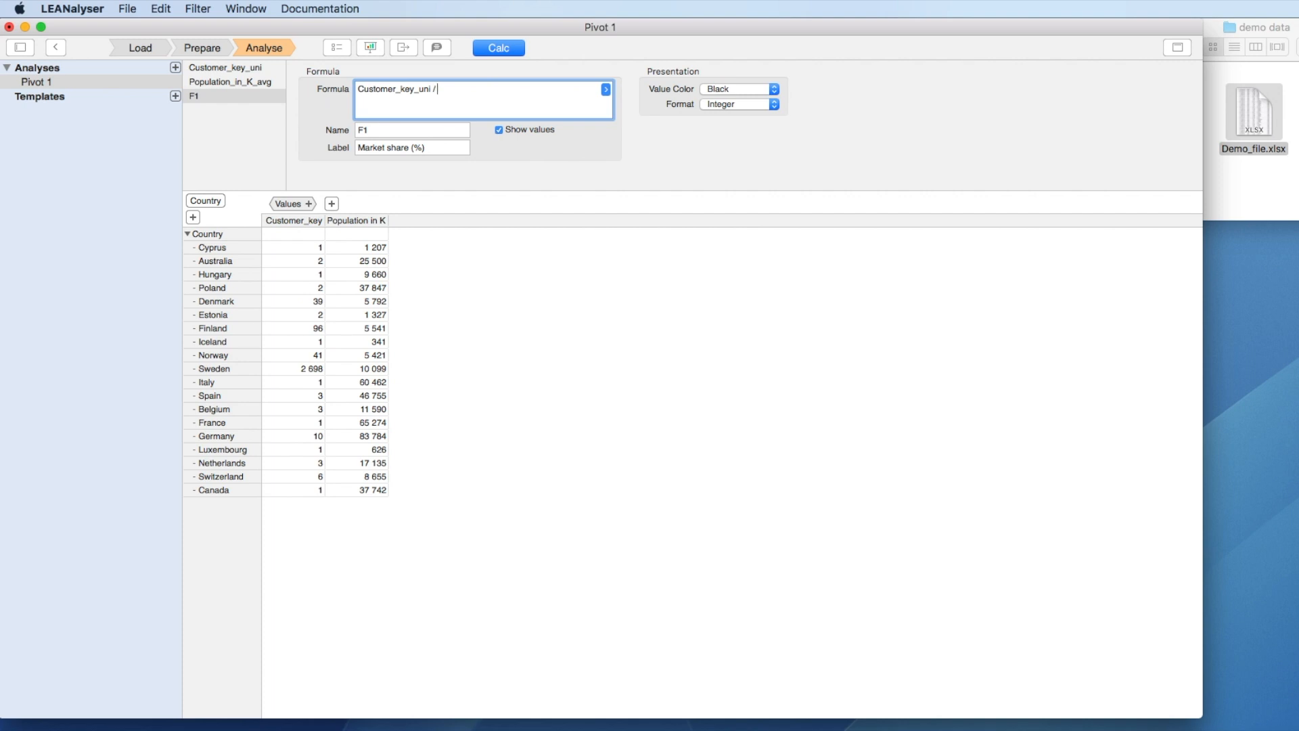
type("/")
right_click(468, 88)
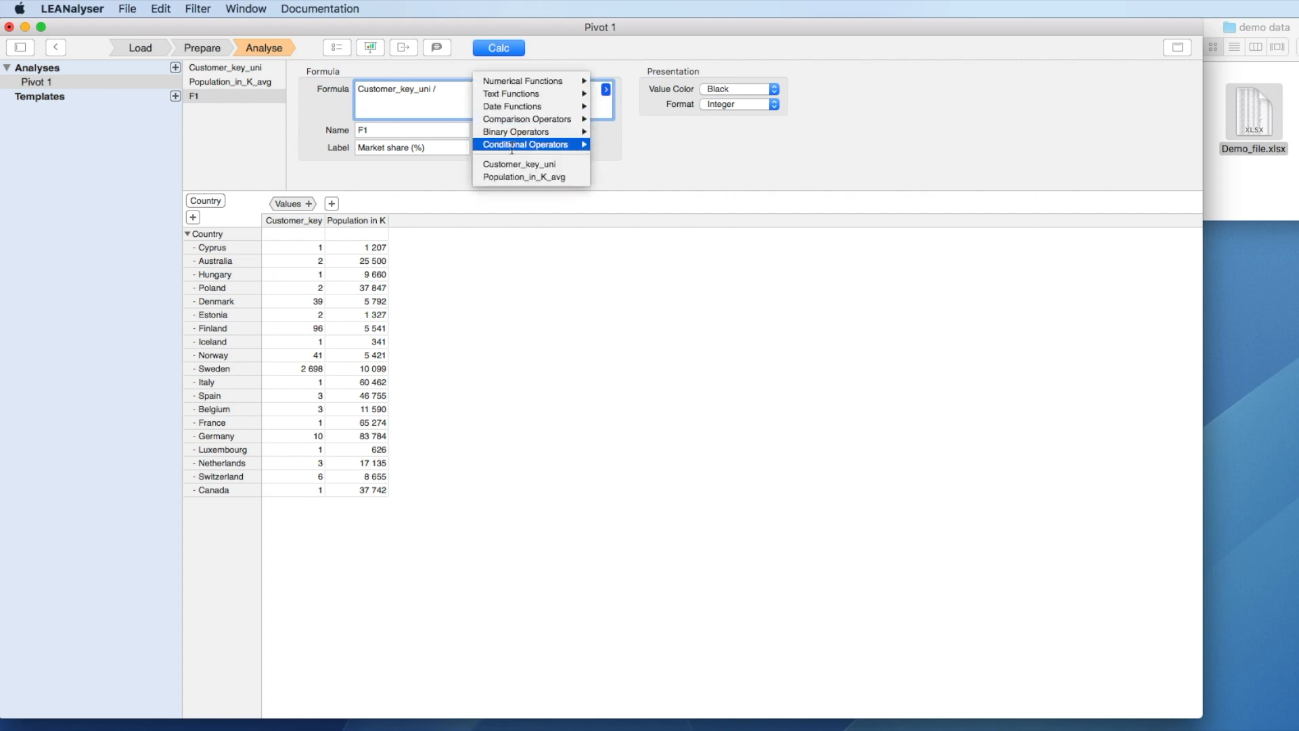
left_click(512, 177)
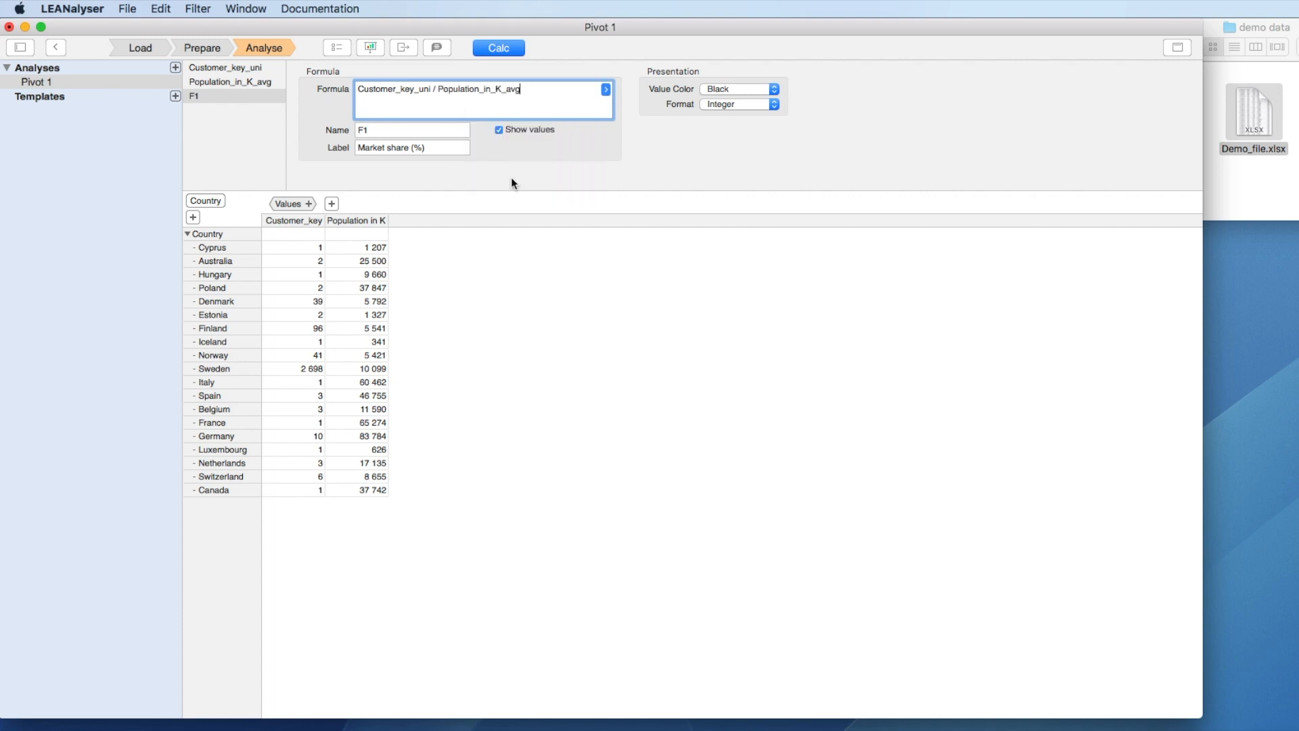
Extend the formula to (Customer_key_uni / (Population_in_K_avg * 1000)) * 100 and calculate the pivot
type("* 1000)")
left_click(440, 89)
type("(")
left_click(359, 90)
type("(")
type(")")
type(" * 100")
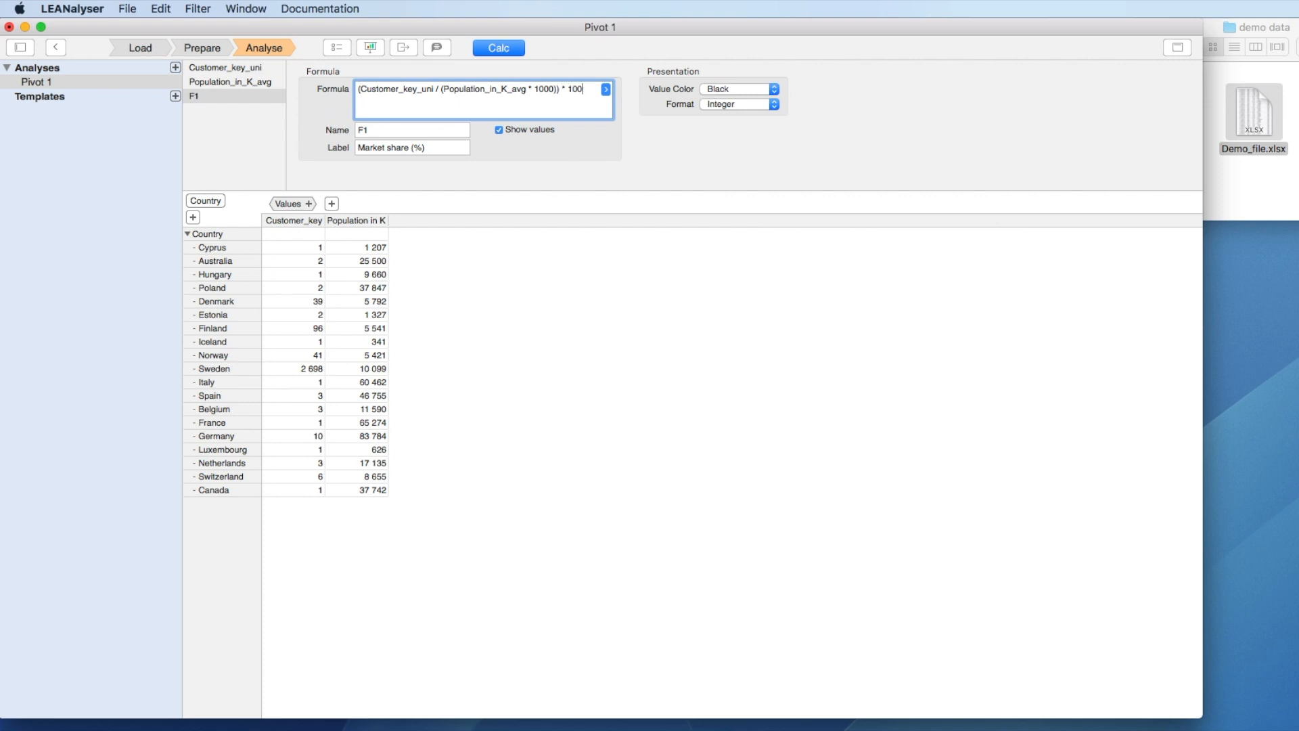
left_click(506, 49)
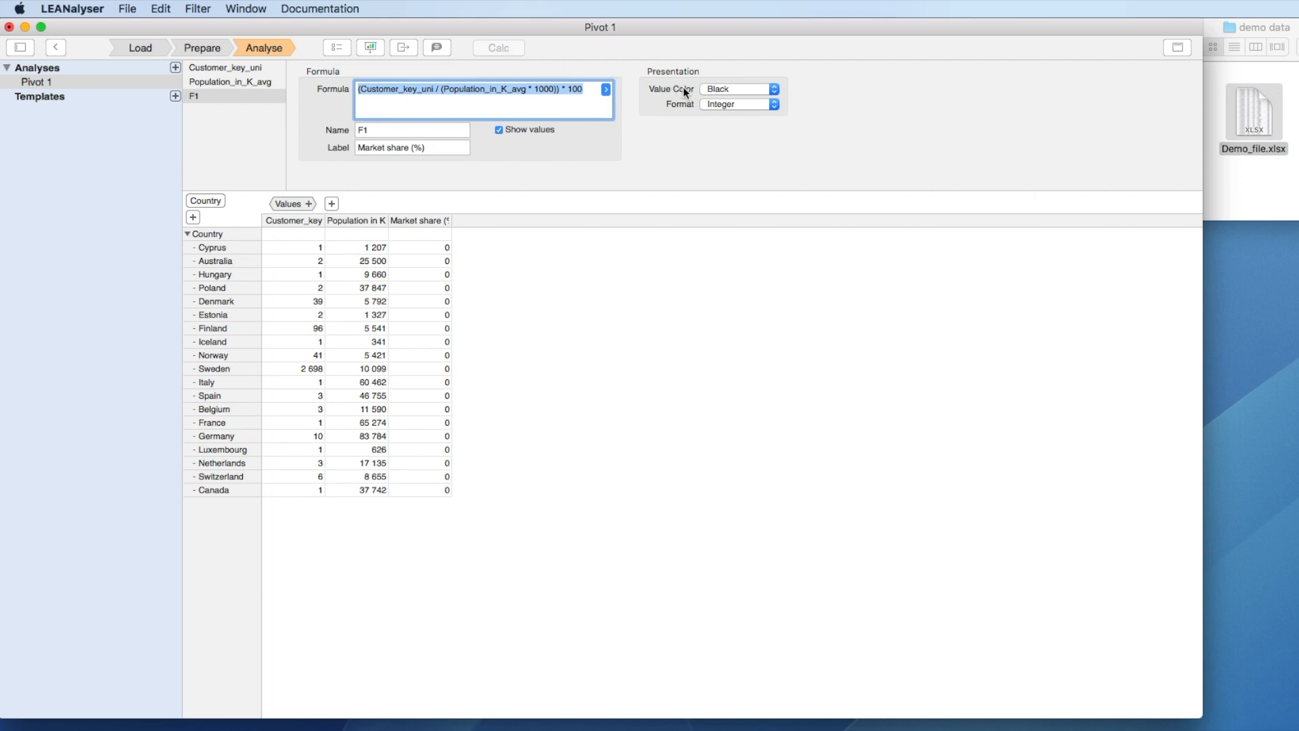
Format the Market share (%) values as Decimal with 4 decimals
left_click(716, 106)
left_click(716, 114)
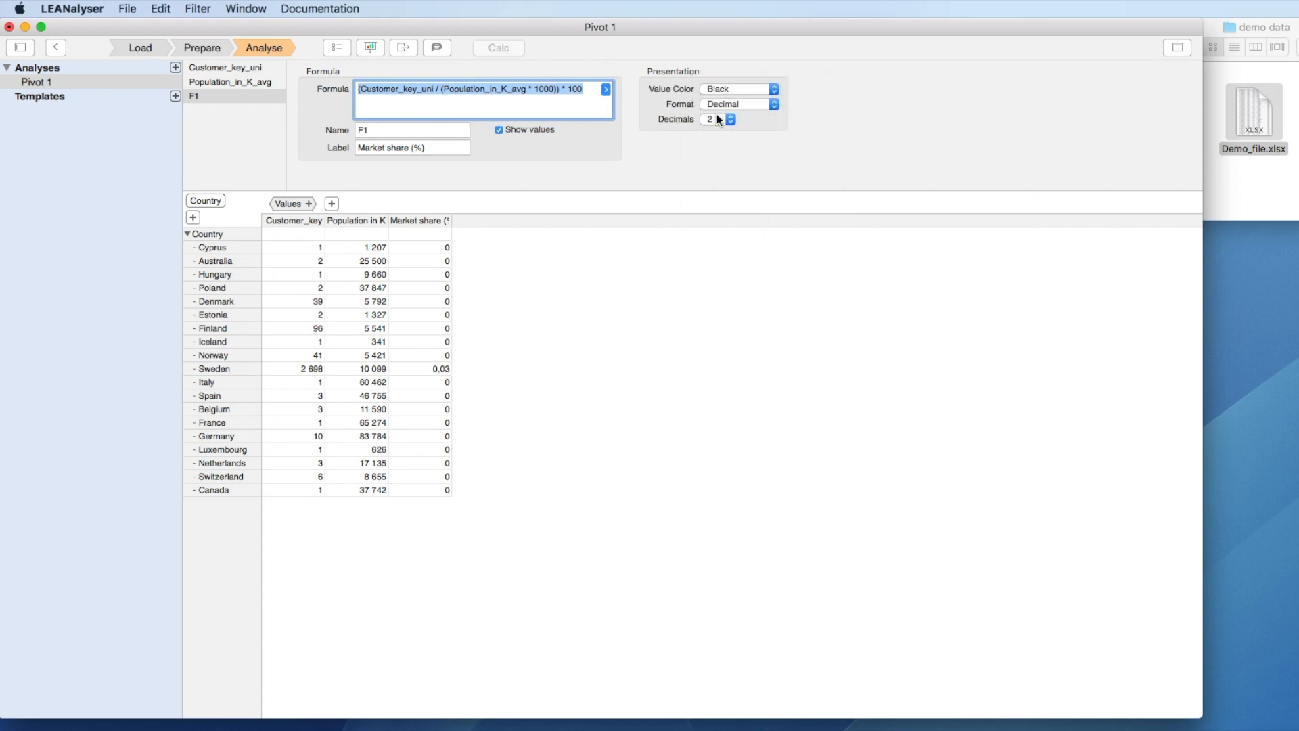
left_click(717, 123)
left_click(719, 140)
Widen the pivot's value columns and show cell bars in the table
left_click_drag(451, 221, 624, 221)
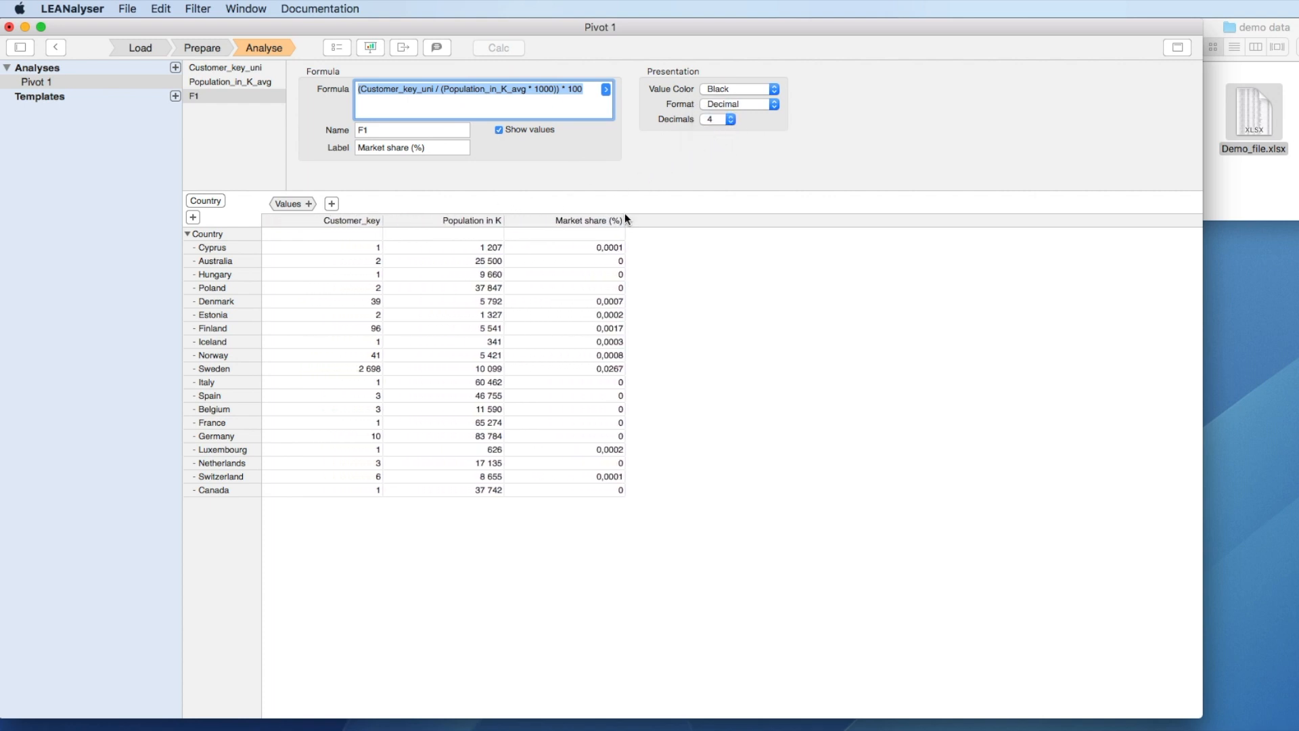
left_click(371, 47)
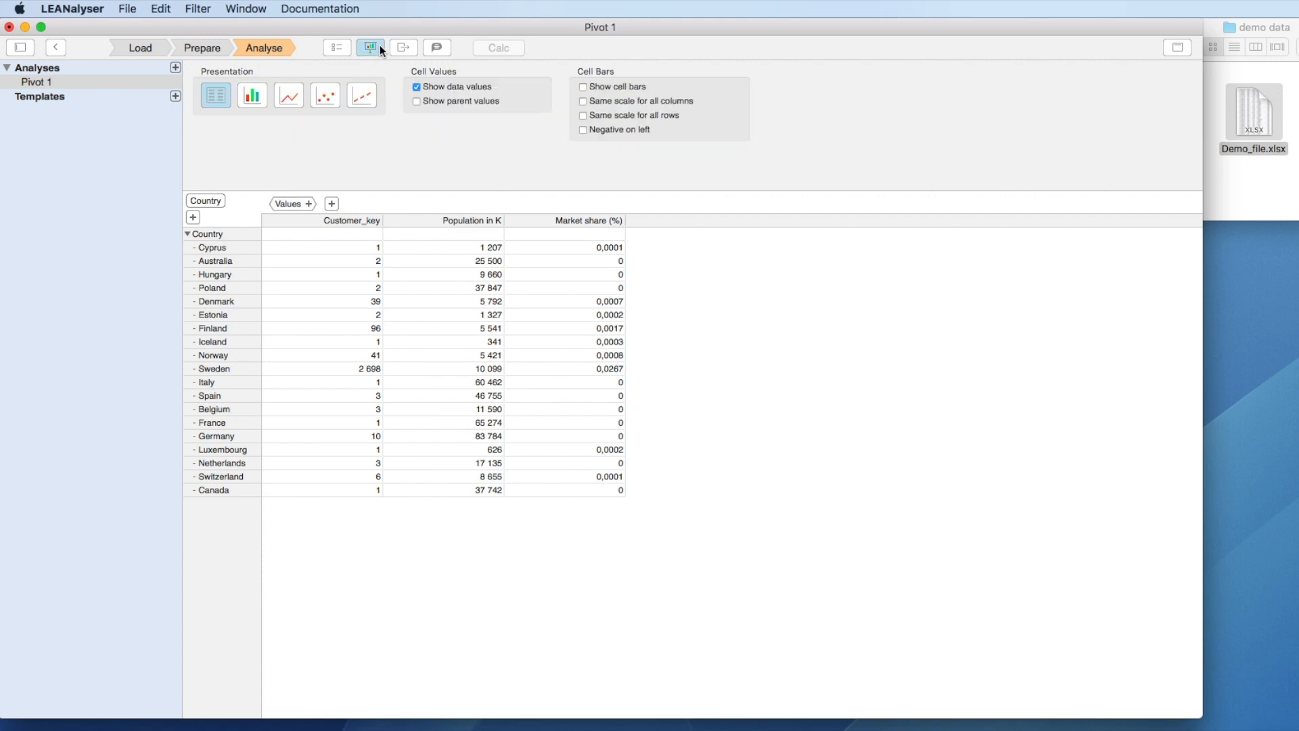
left_click(583, 86)
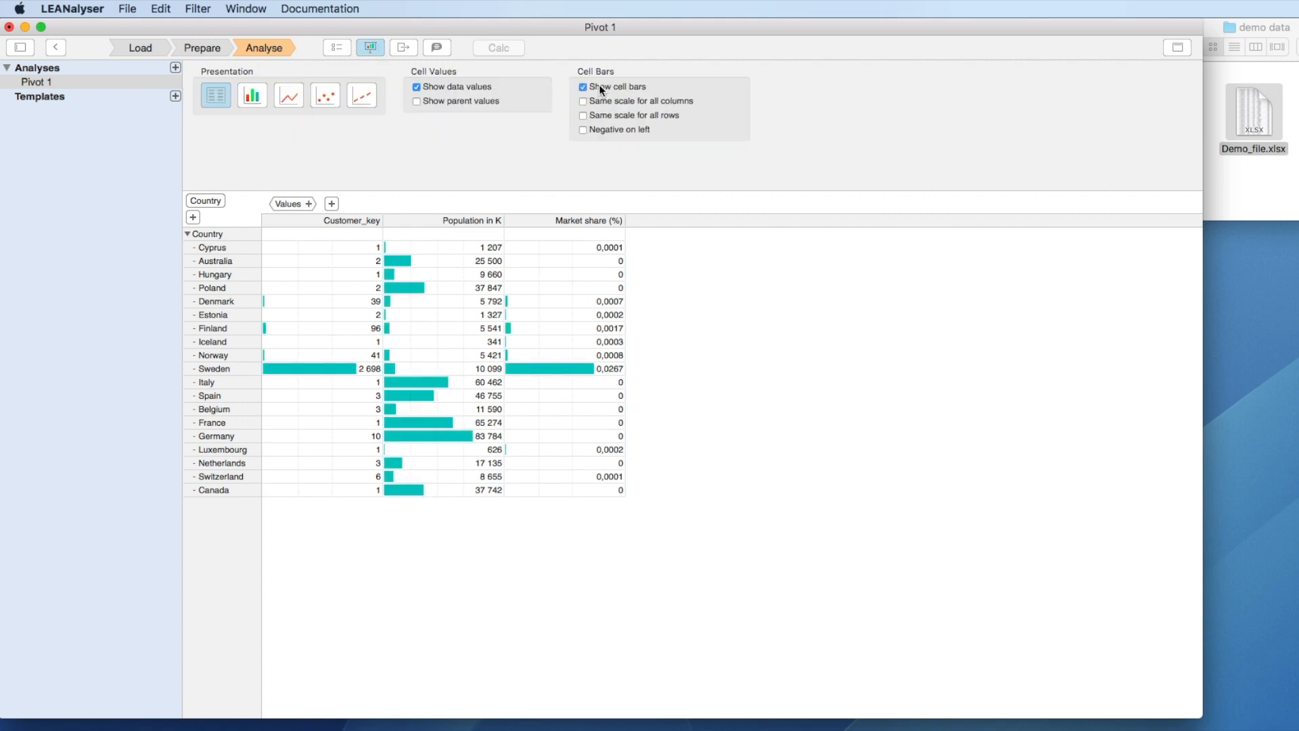
Hide the values of the Population in K and Customer_key measures and widen the Market share (%) column
left_click(486, 219)
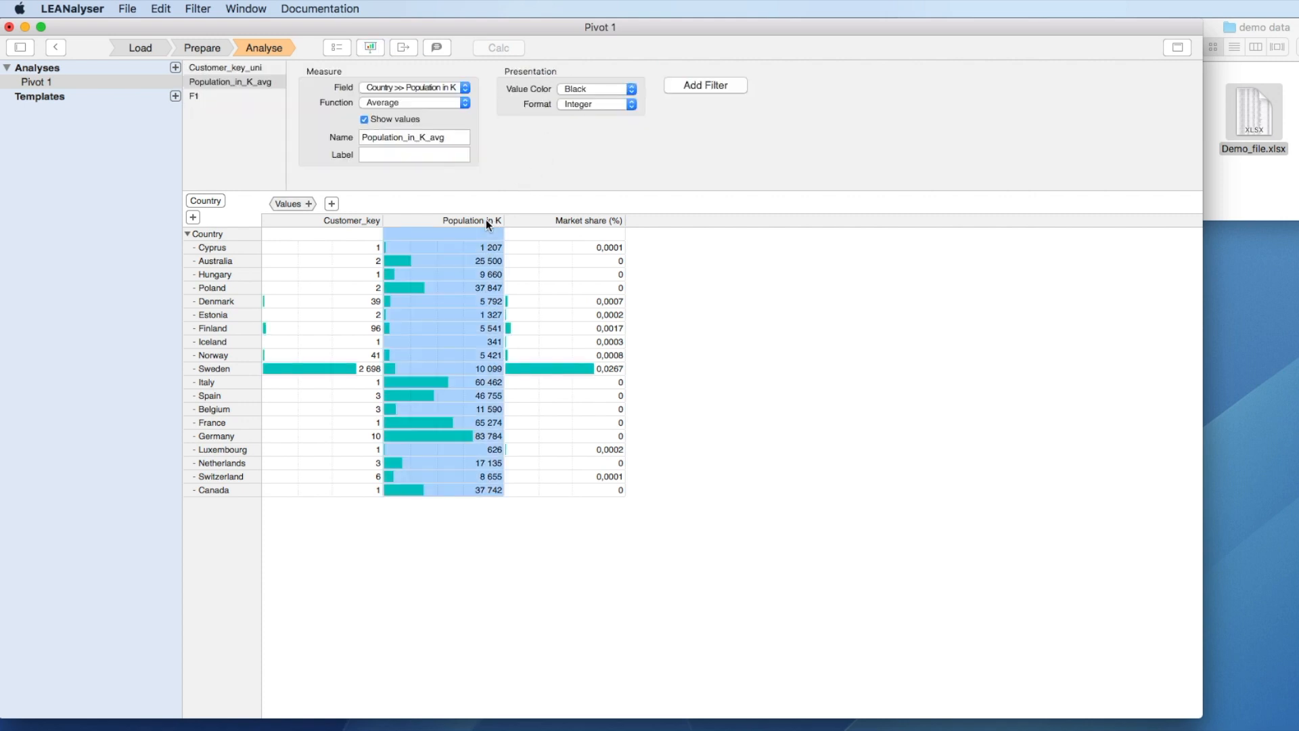
left_click(389, 117)
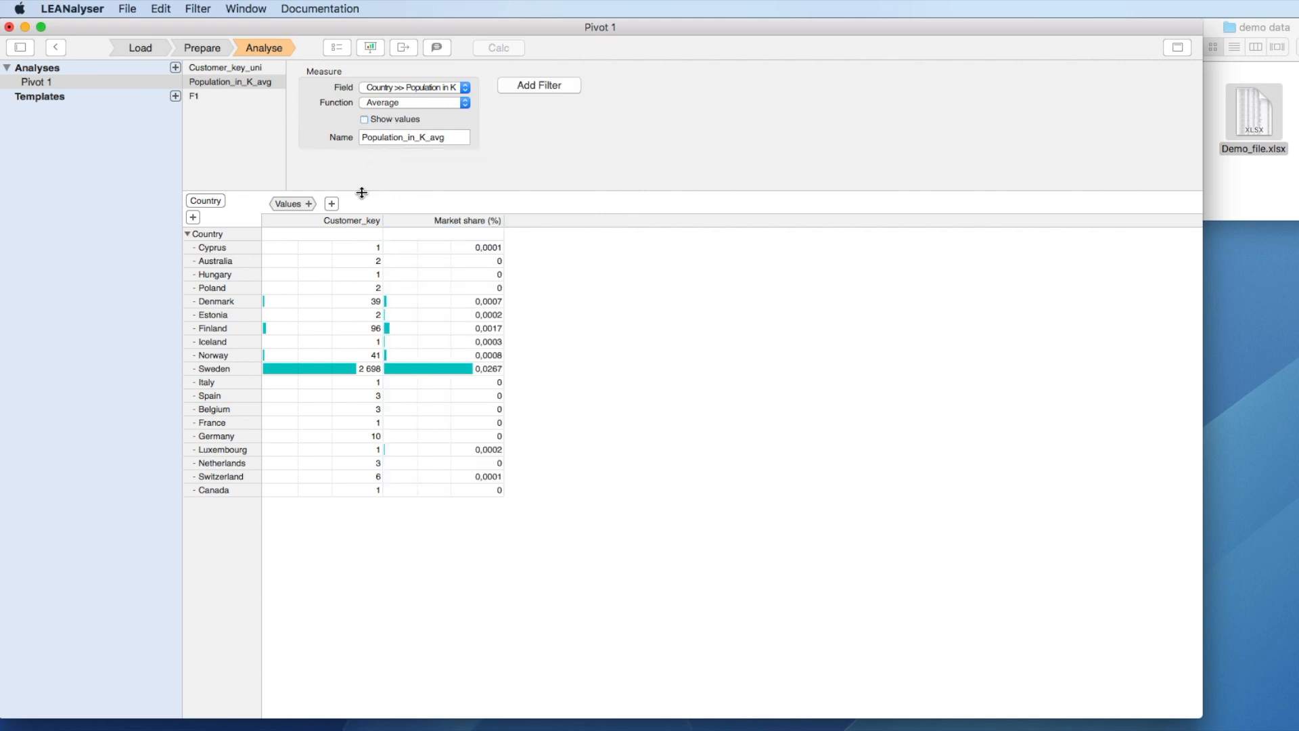
left_click(357, 215)
left_click(372, 120)
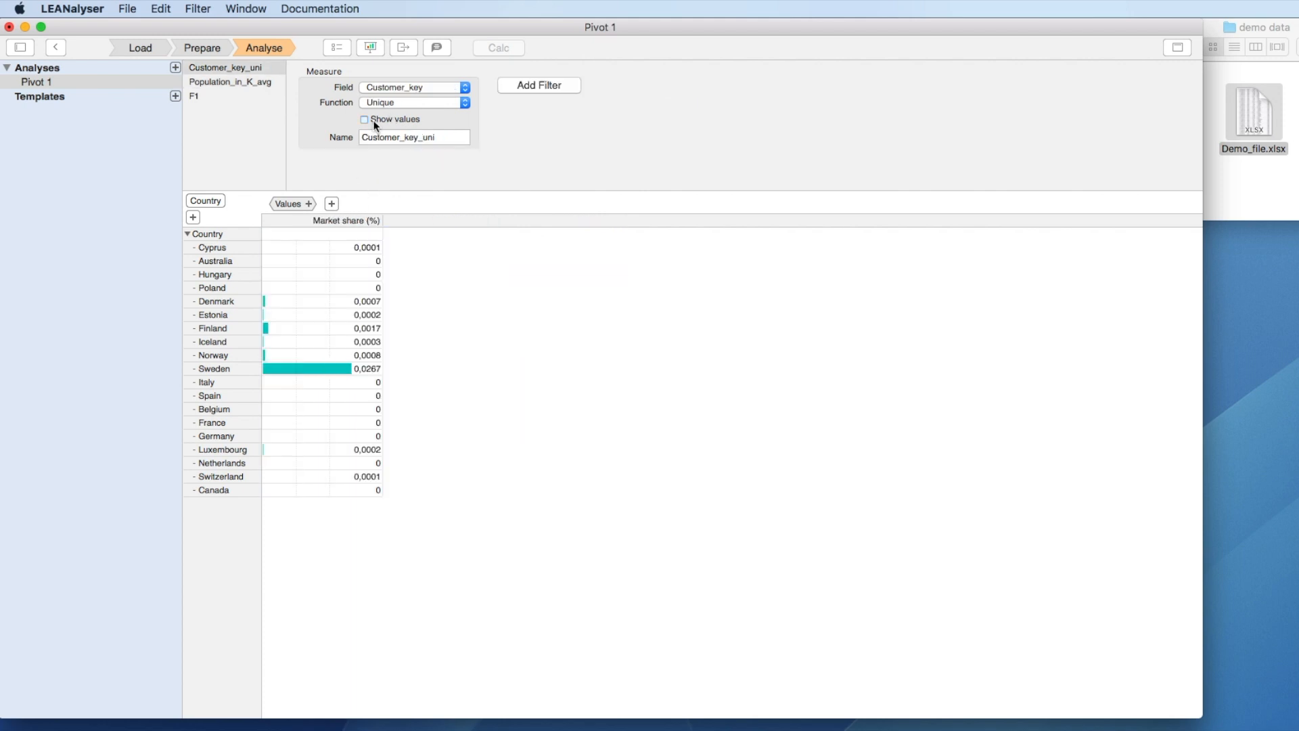
left_click_drag(383, 220, 578, 224)
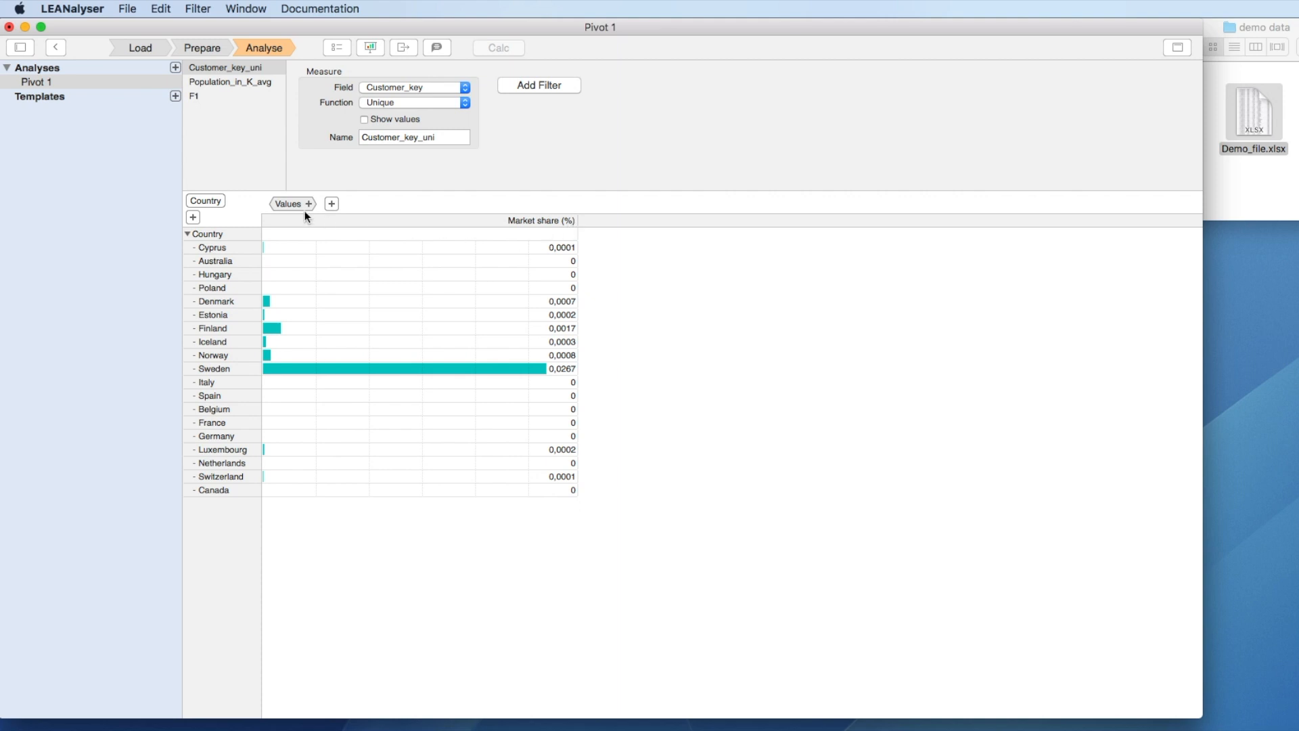
Install the Pivot 1 analysis as a template named Market share per country
right_click(114, 83)
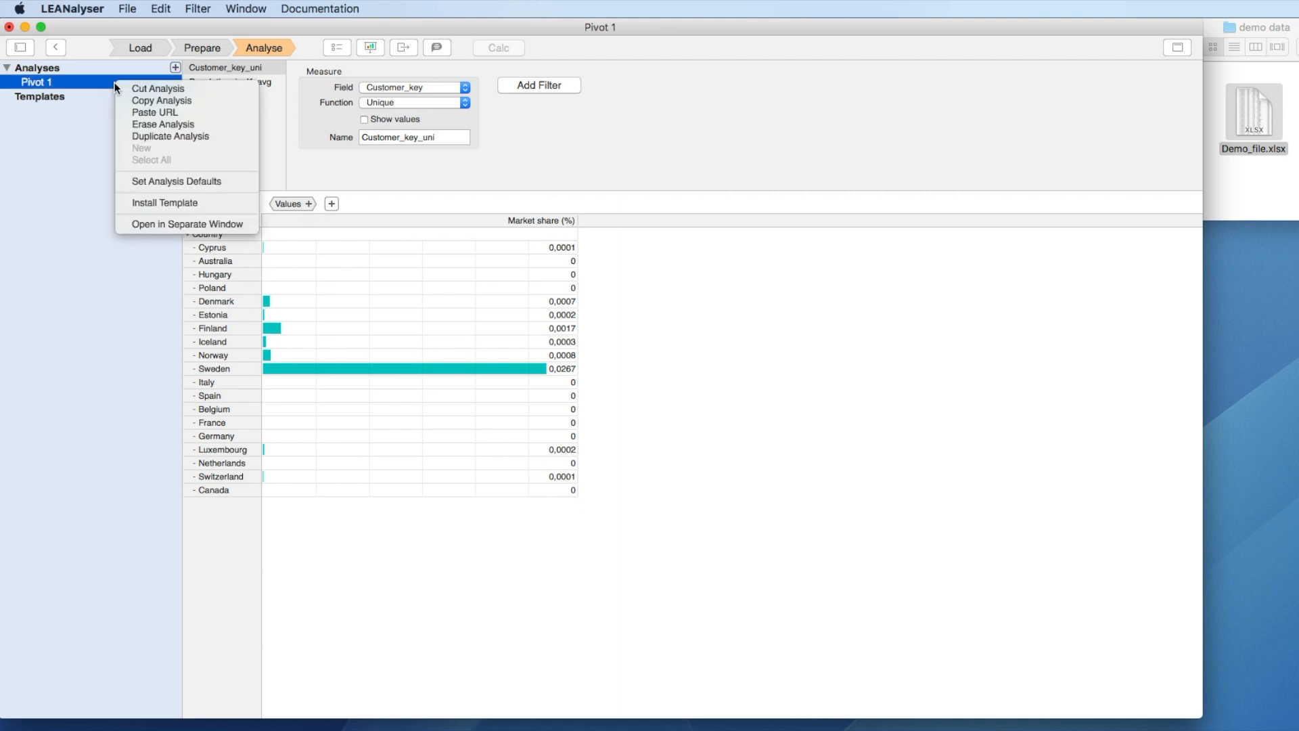
left_click(180, 201)
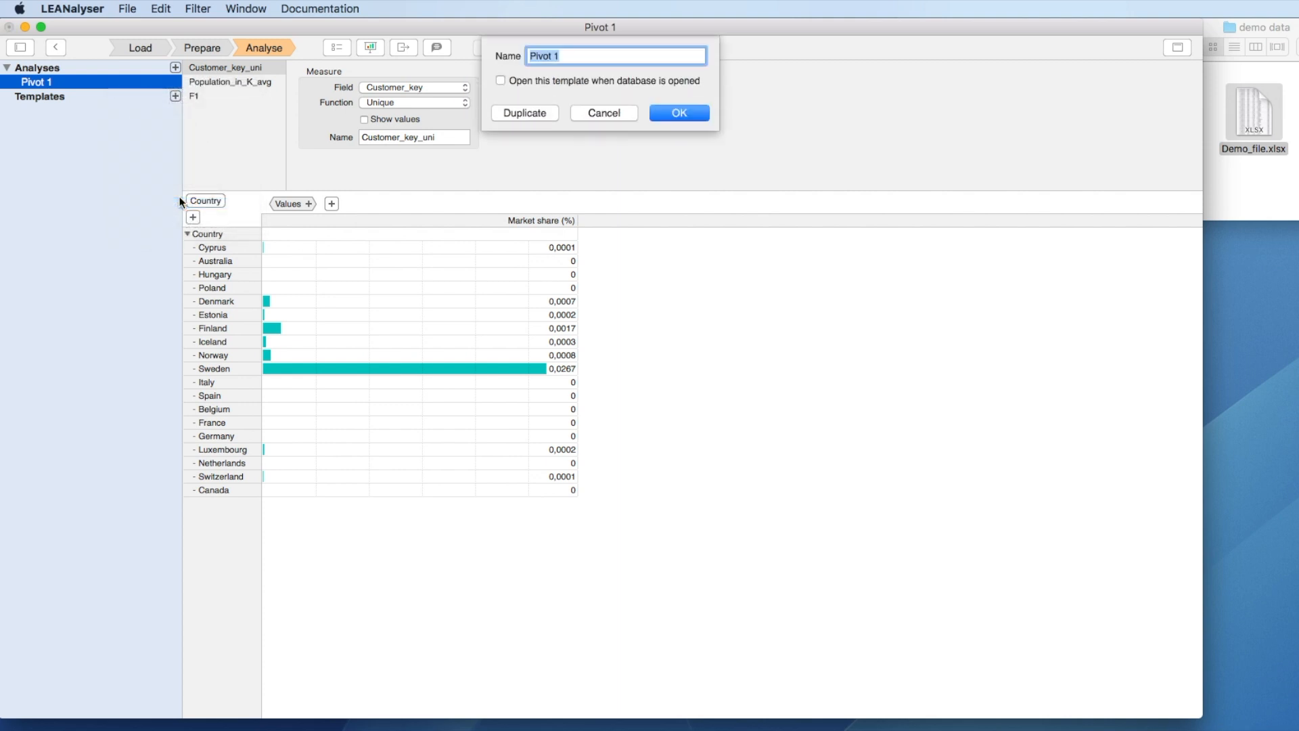
type("Market share per country")
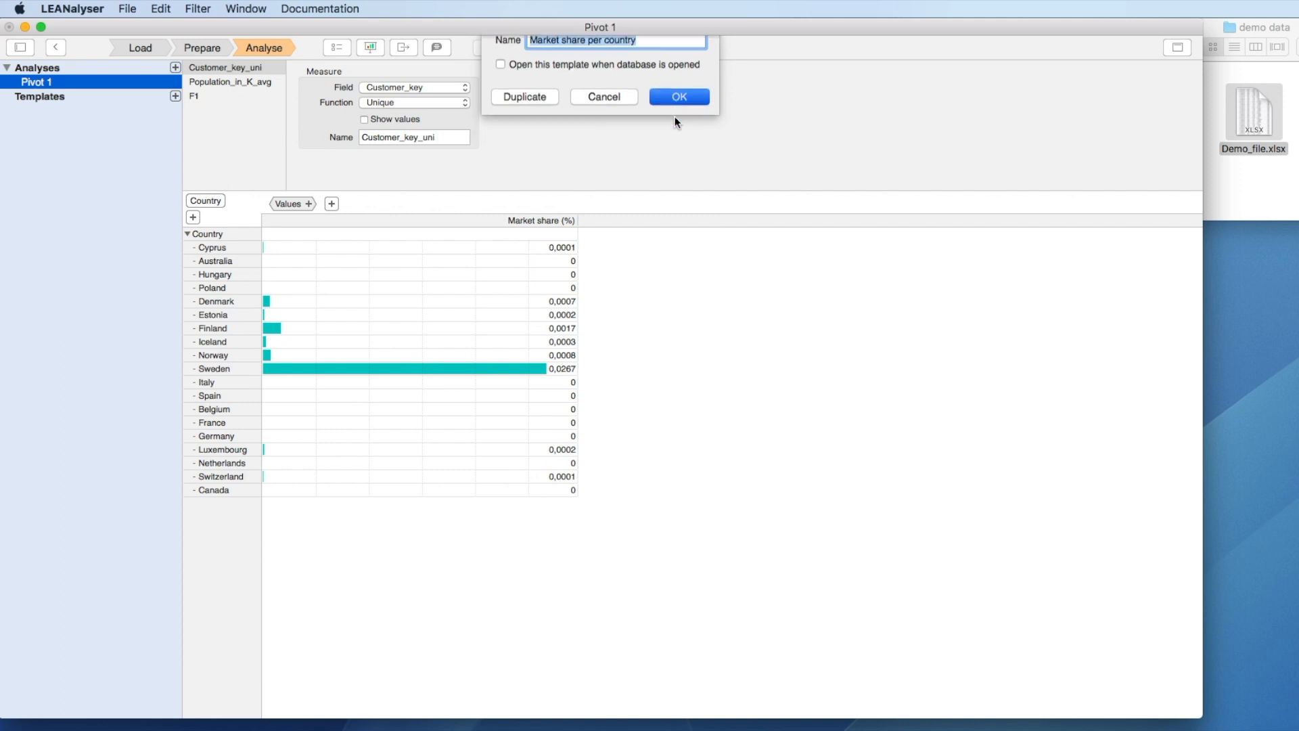
left_click(675, 115)
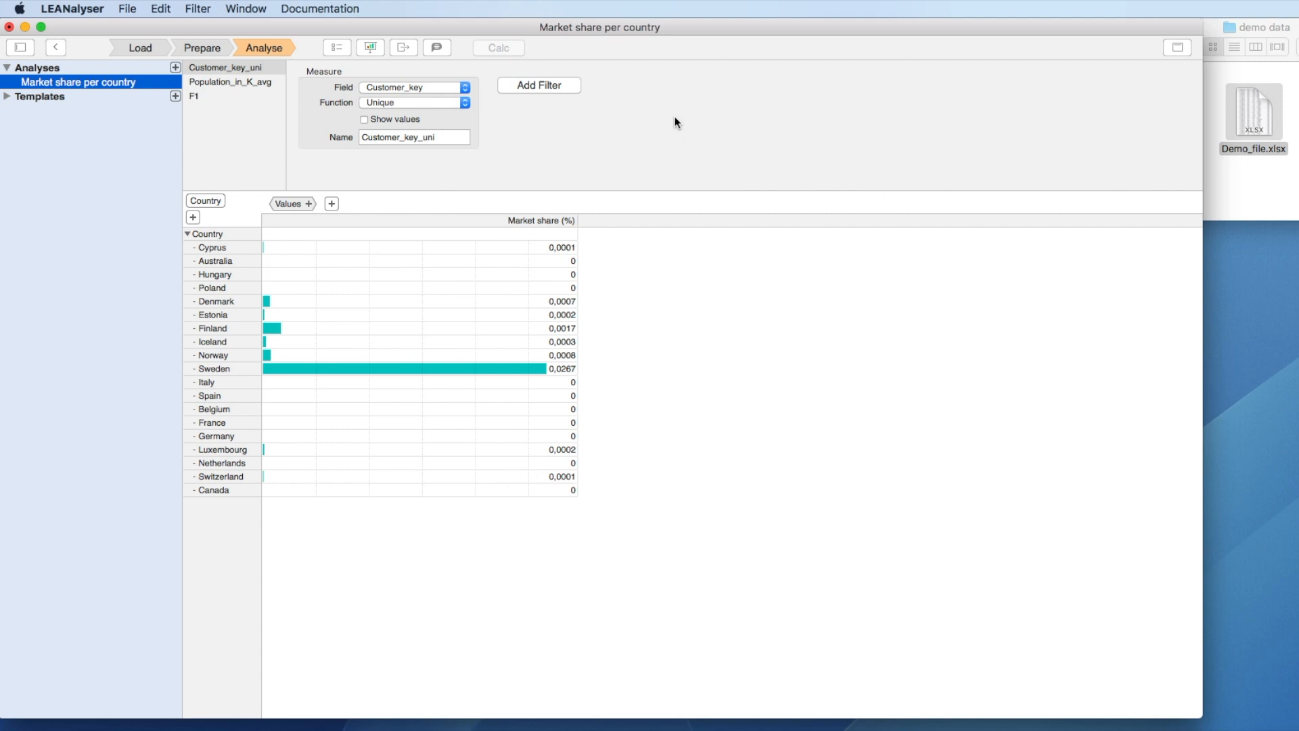
left_click(128, 9)
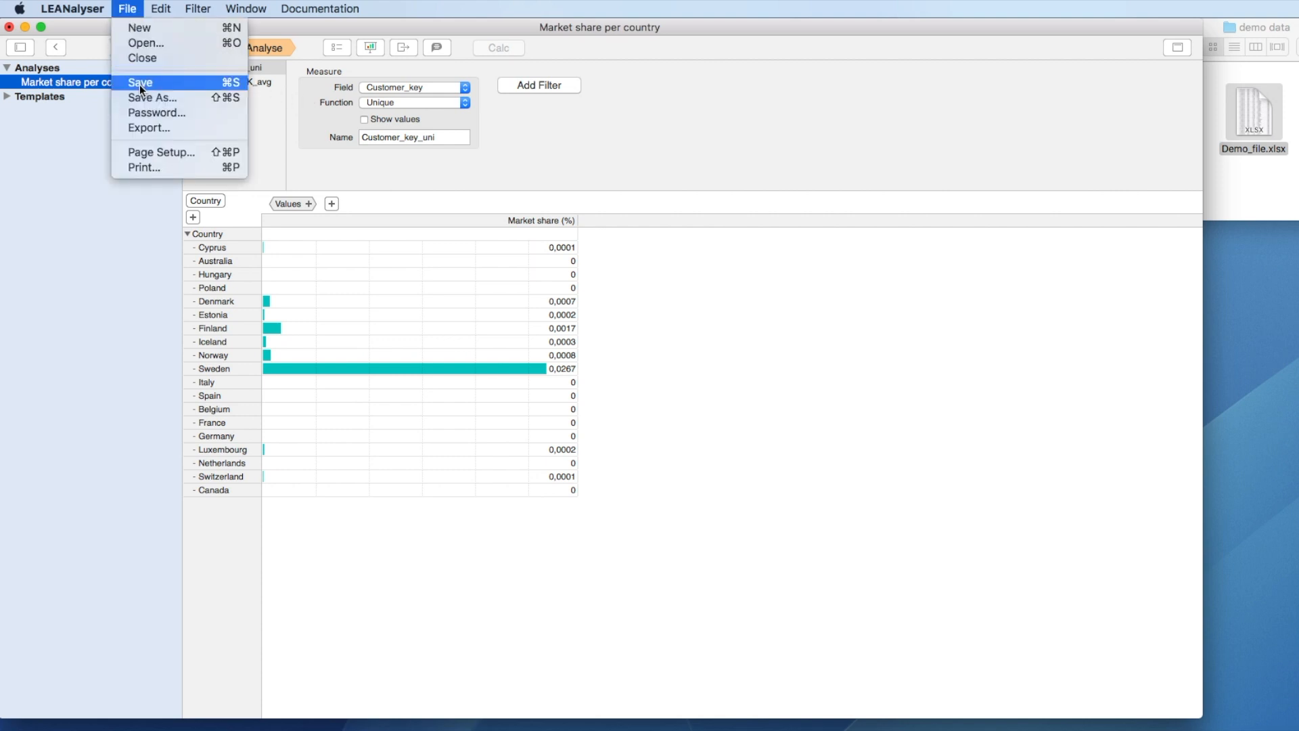
left_click(105, 181)
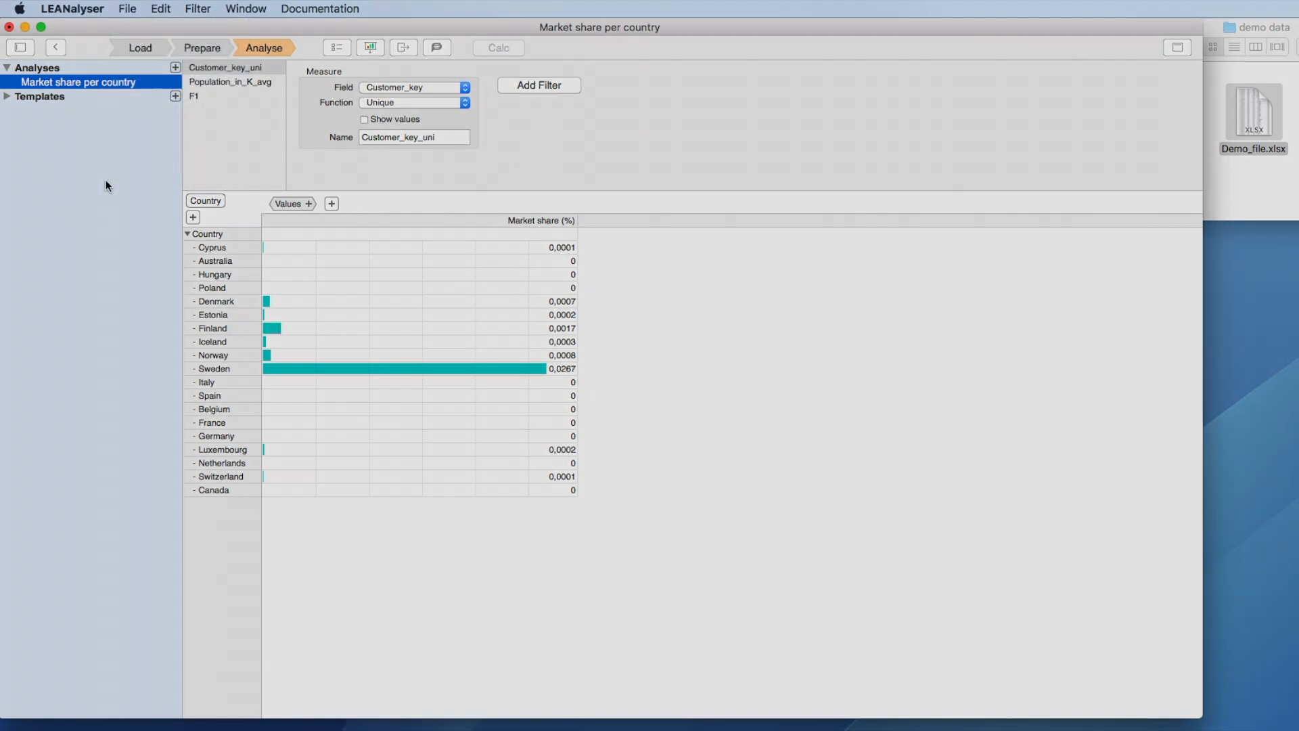